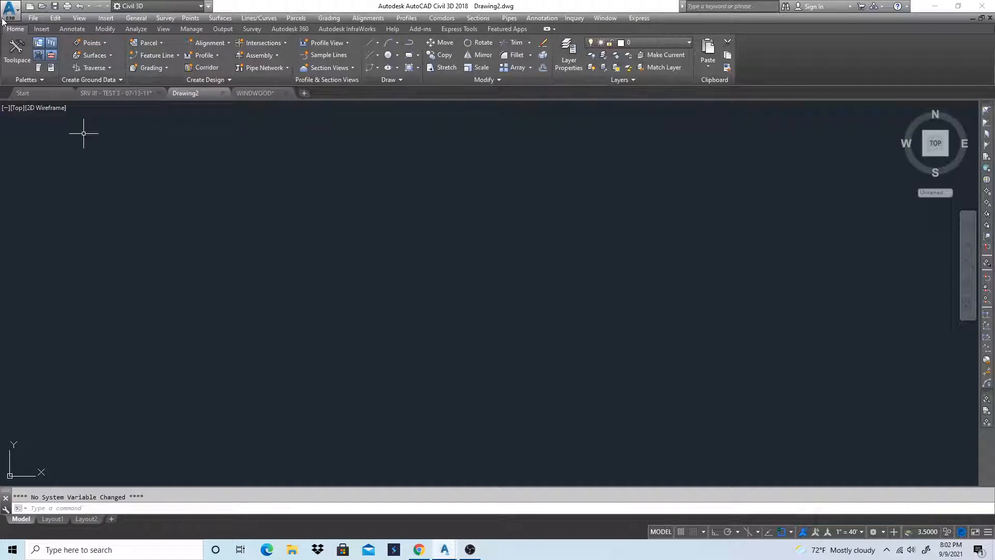
Open the Toolspace palette and close it again
click(17, 52)
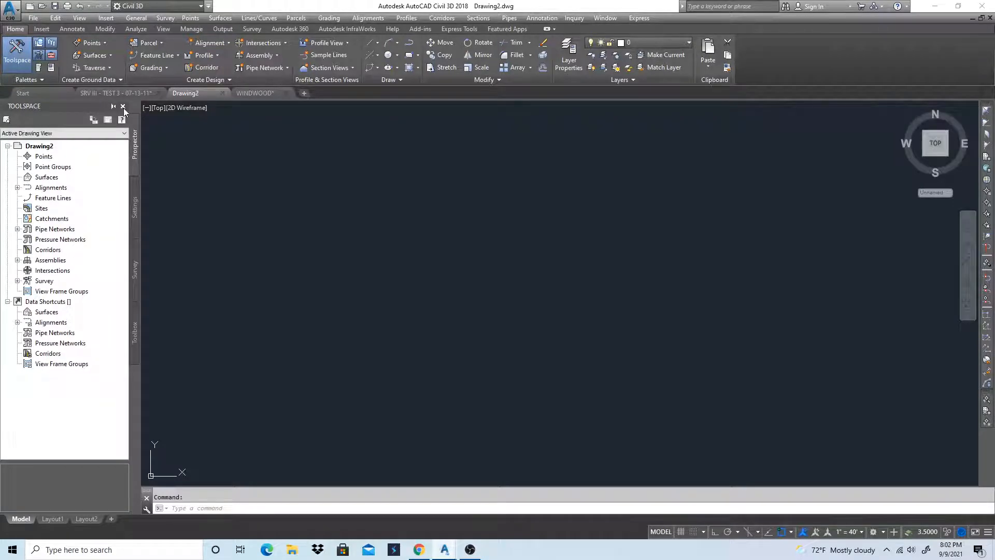
click(124, 106)
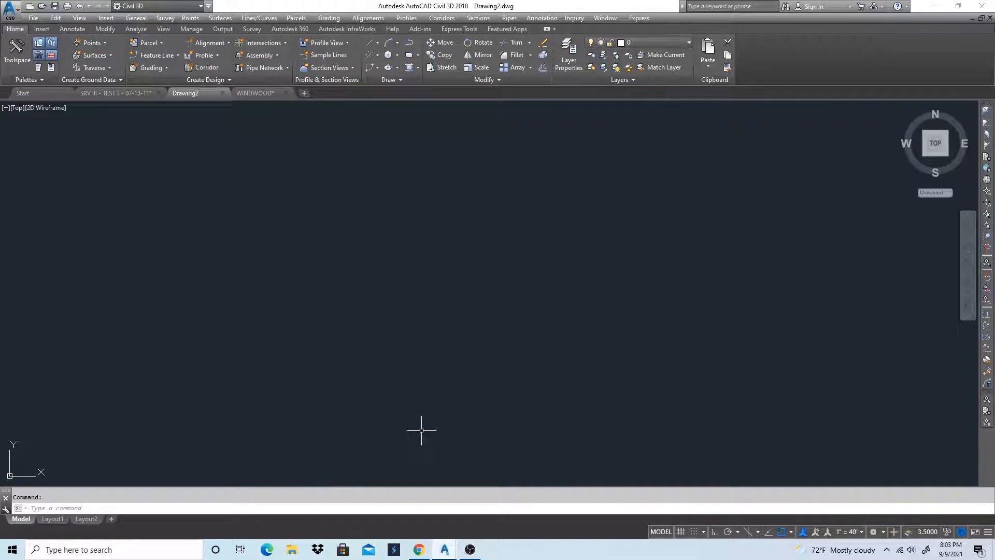
Add a custom annotation scale named 1"=50' to Drawing2, with 1 paper unit equal to 50 drawing units
click(855, 534)
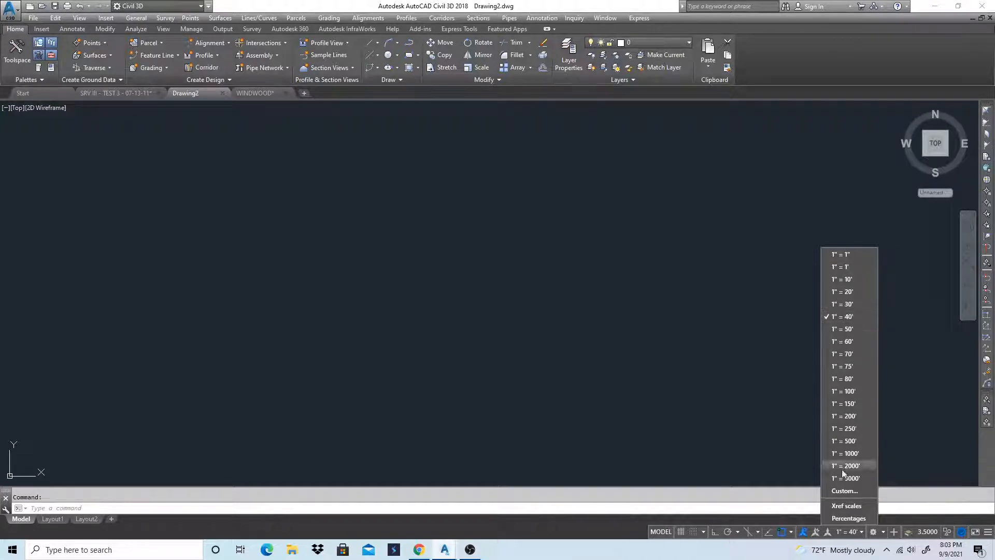
click(851, 490)
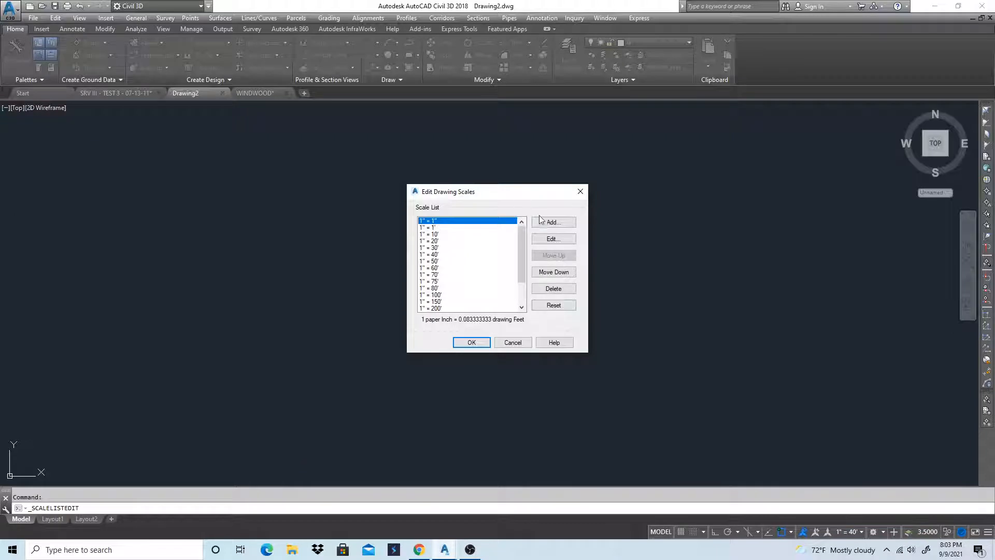
click(553, 223)
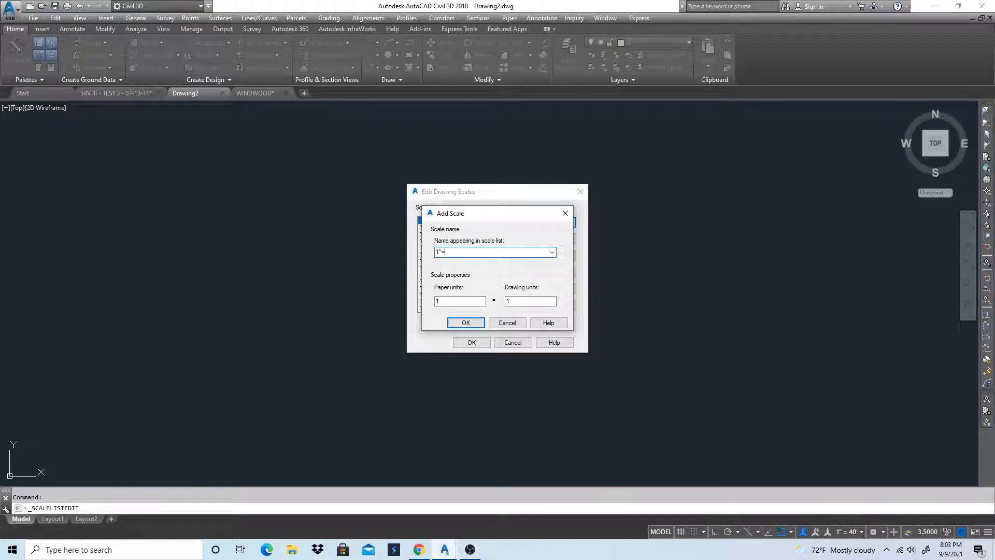
text(50')
key(Tab)
key(Tab)
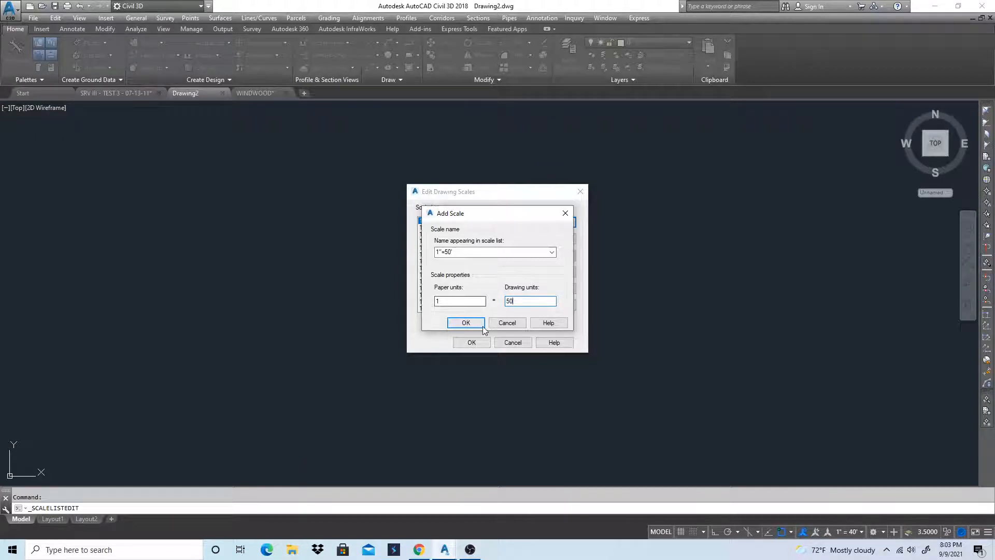
click(466, 322)
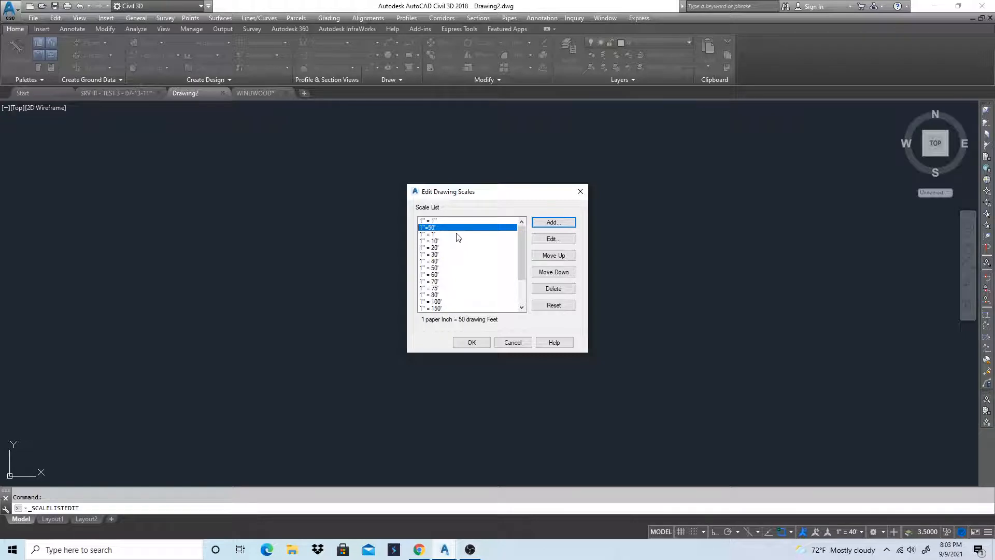
click(471, 343)
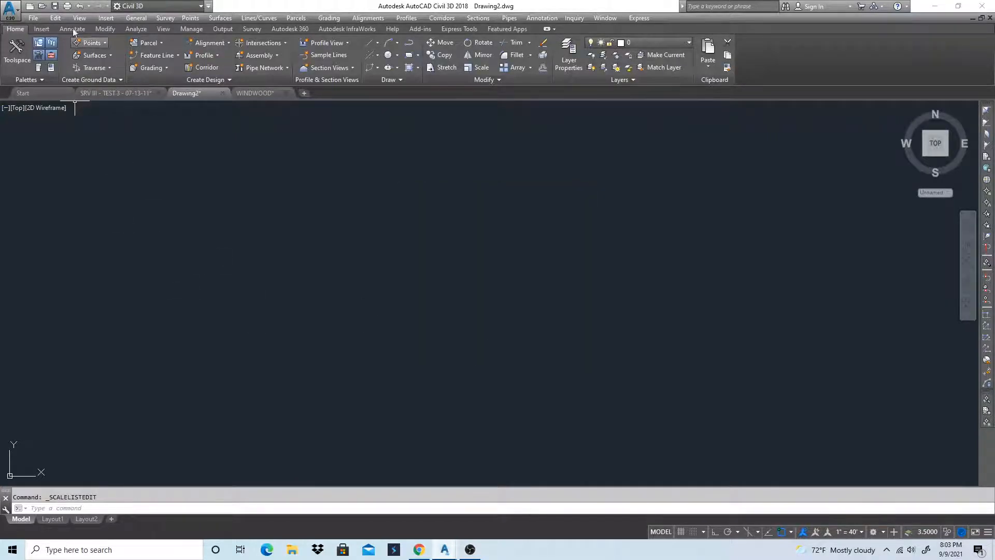
Look through the blocks available for insertion in Drawing2, and leave without inserting one
click(45, 31)
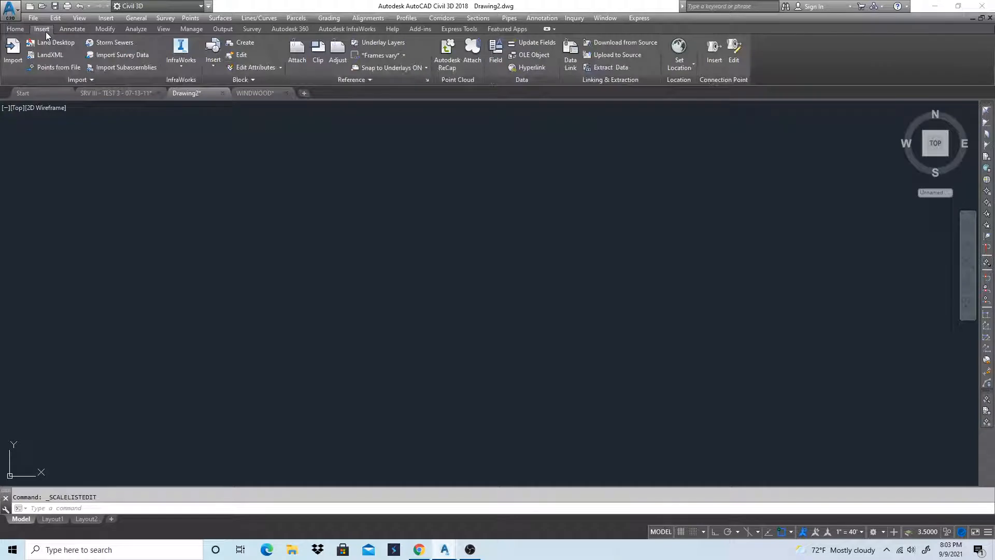
click(216, 68)
click(219, 188)
click(567, 210)
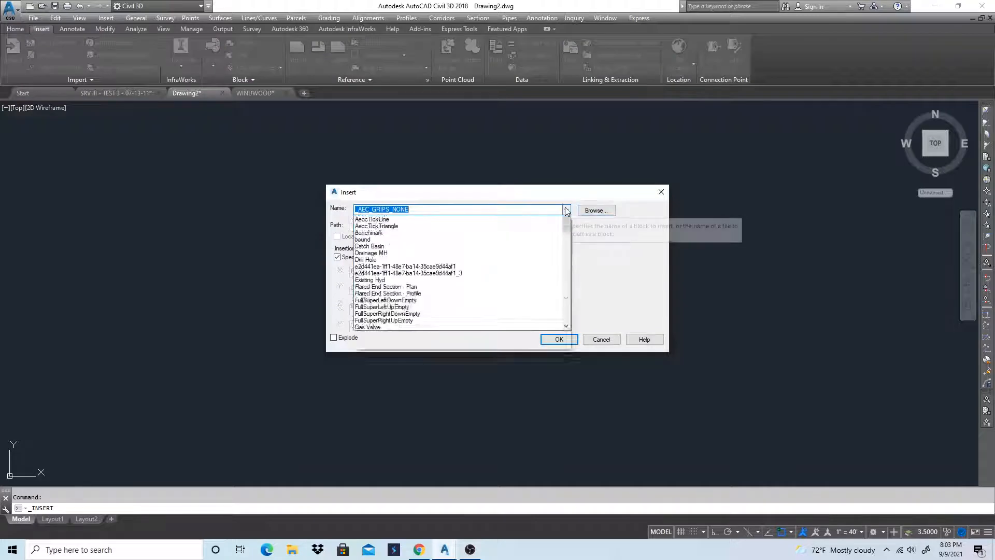
scroll(394, 399, down, 4)
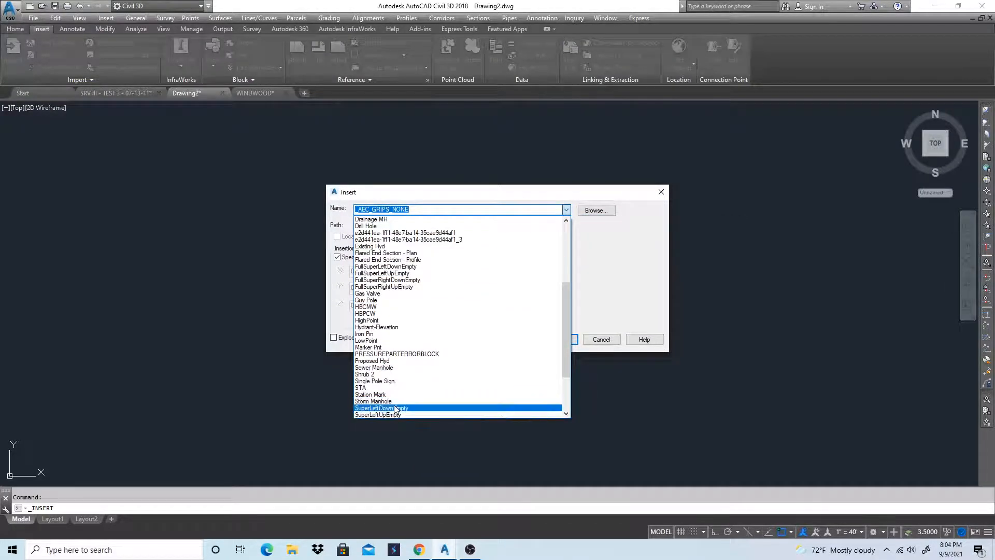
click(614, 345)
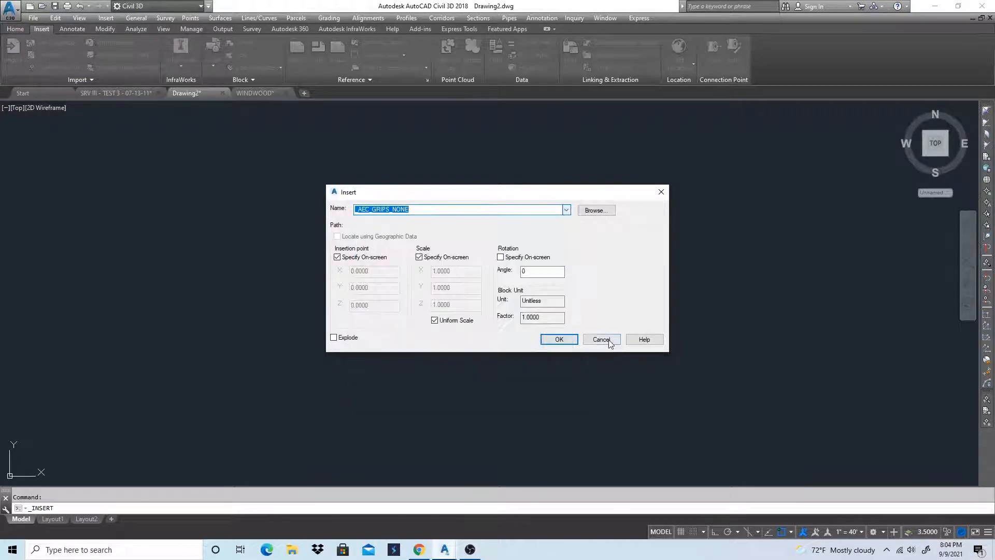
click(600, 340)
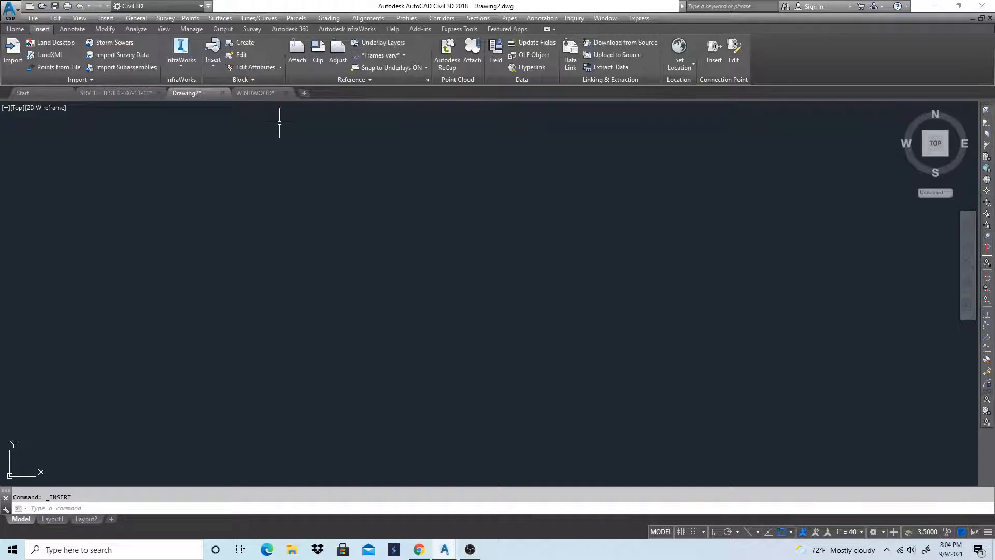
Switch to the WINDWOOD drawing and create a custom drawing scale named 1"=50'
click(260, 93)
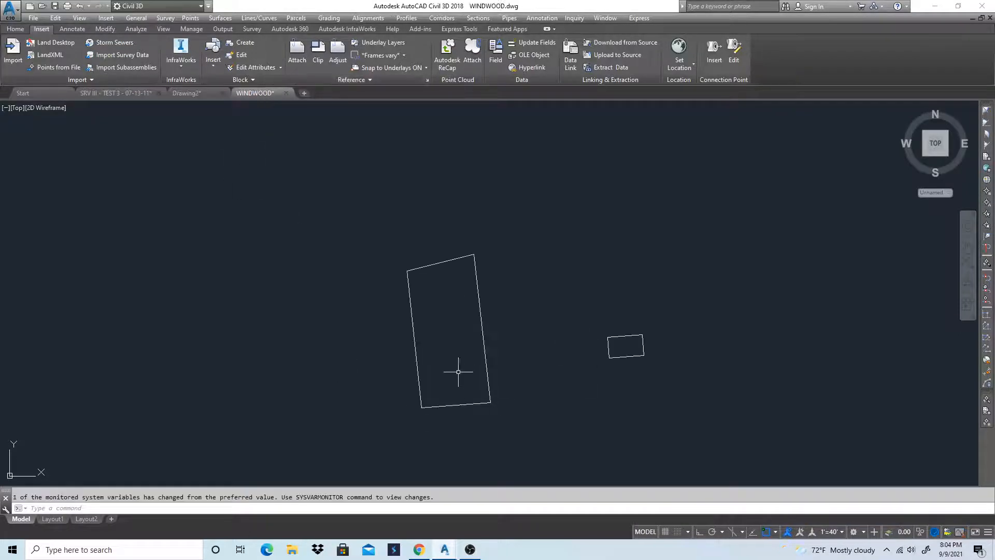
mouse_move(274, 97)
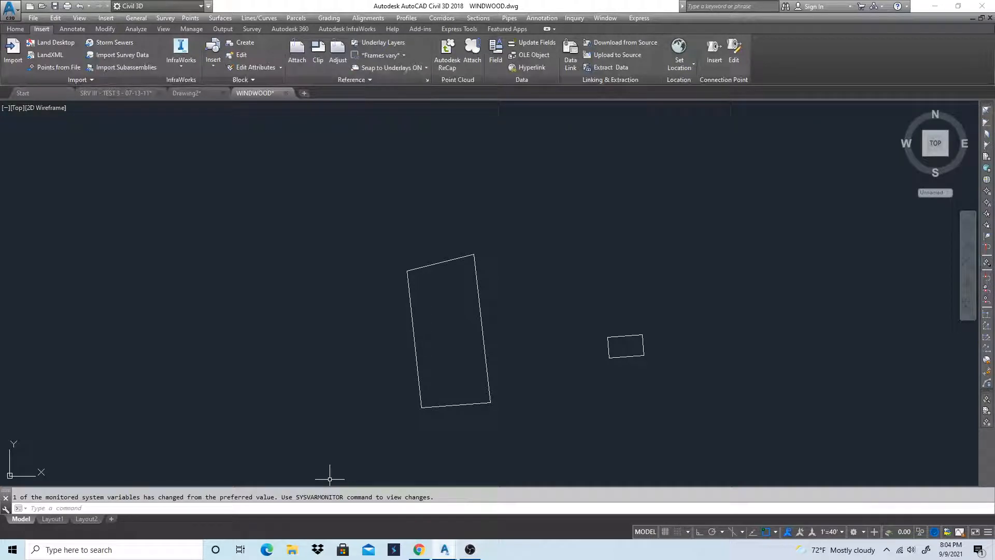
click(835, 532)
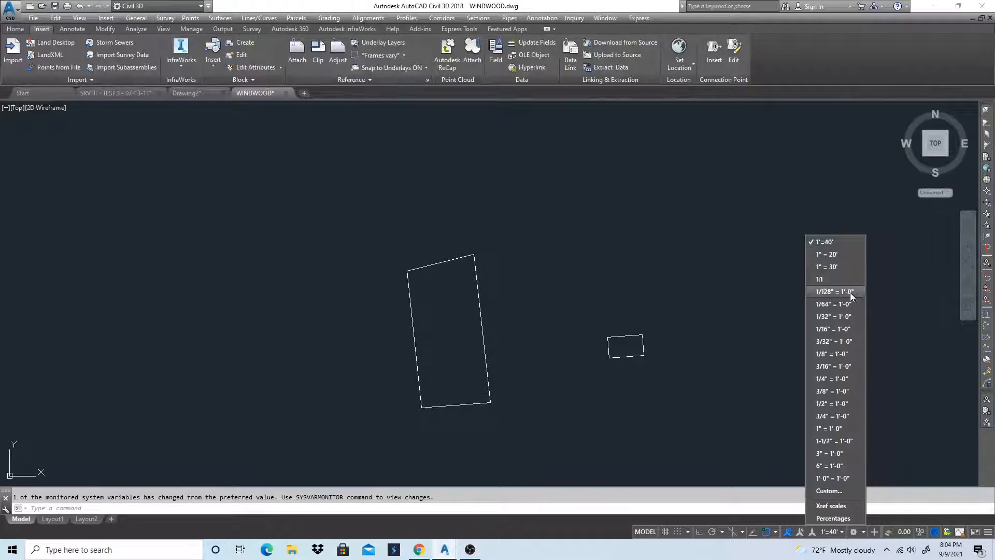
click(835, 490)
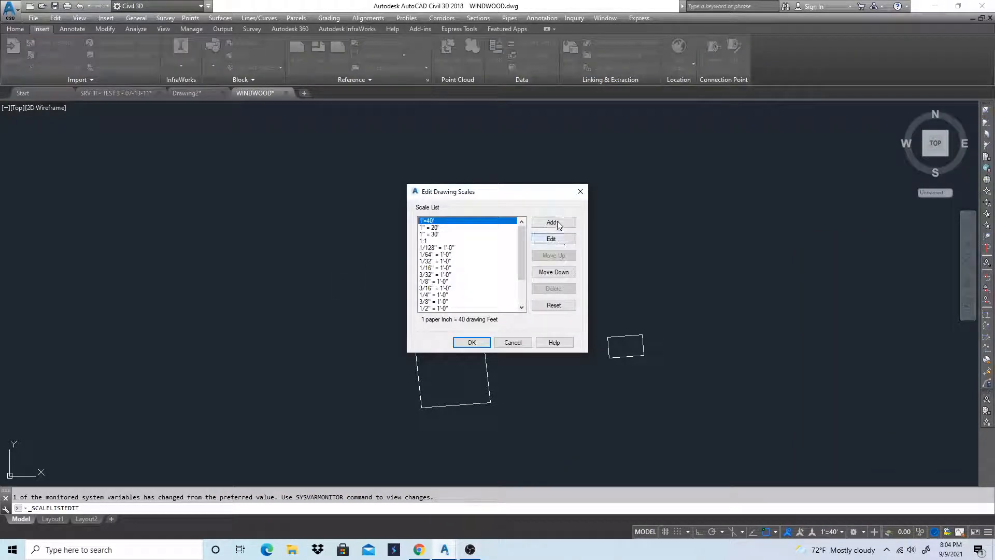
click(558, 225)
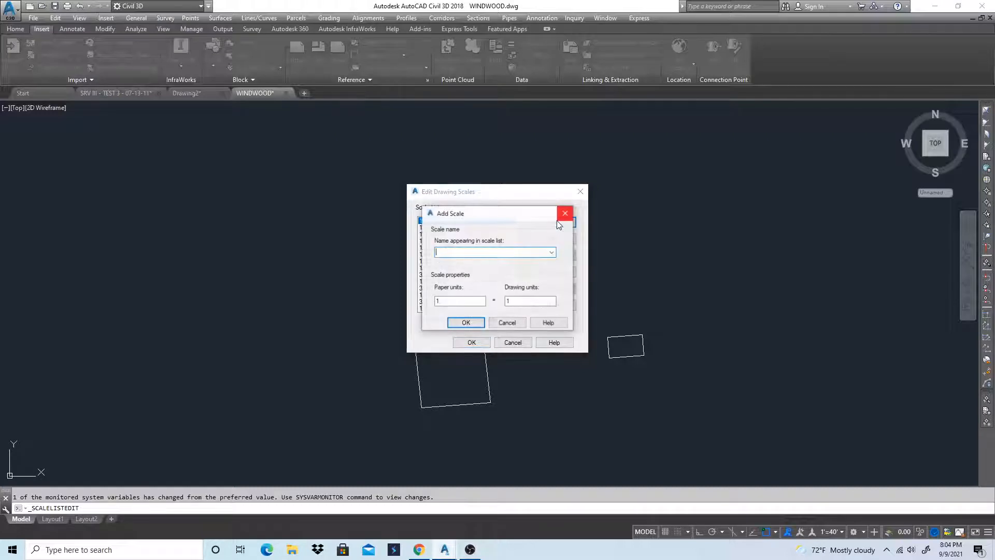
text(1)
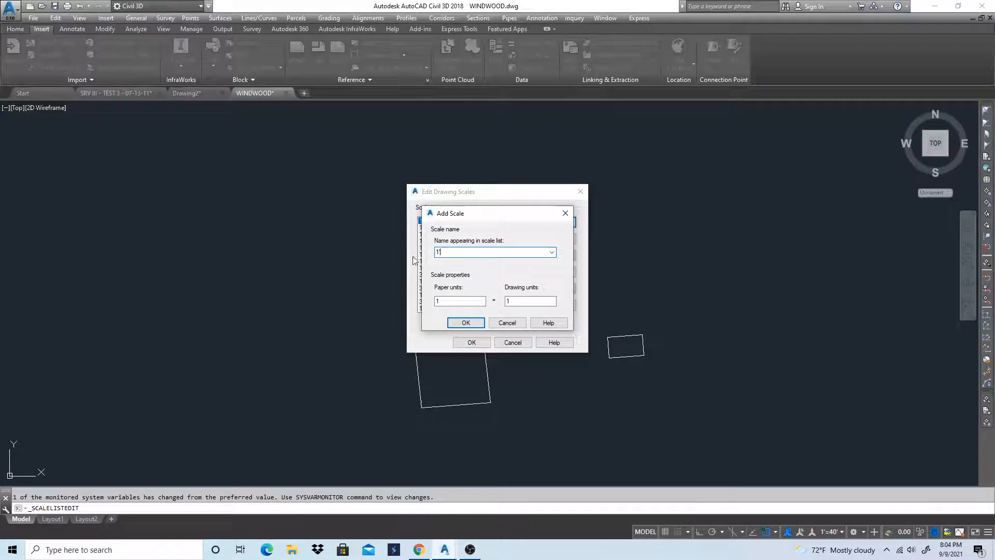
text('=)
key(BackSpace)
text(=50')
Set the new scale's drawing units to 50 and make 1"=50' the current annotation scale of the WINDWOOD drawing
double_click(518, 300)
text(50)
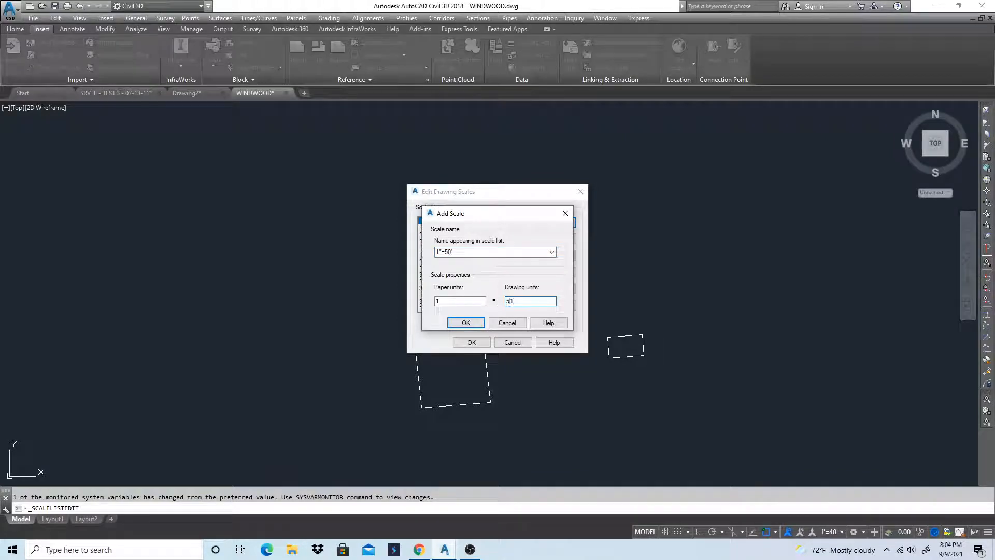
click(466, 323)
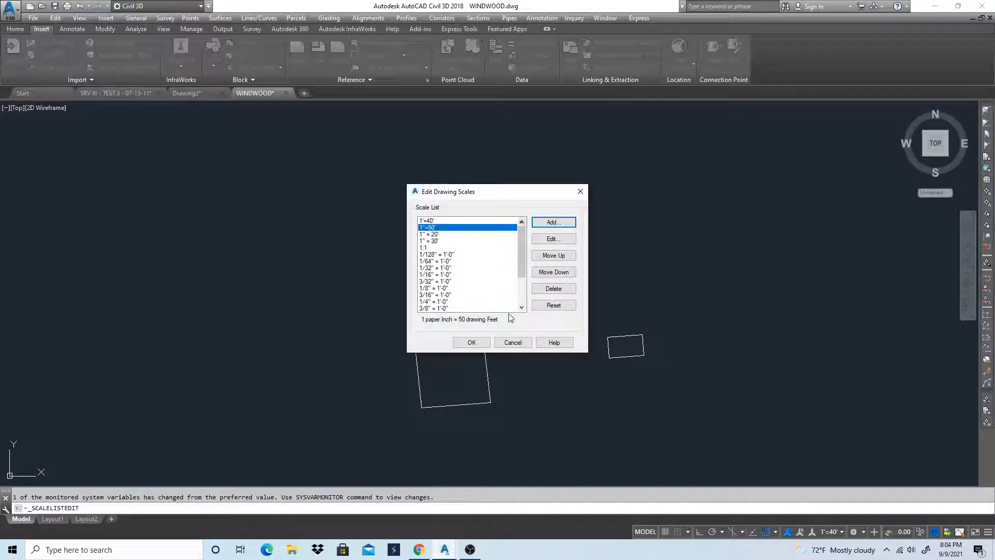
click(471, 342)
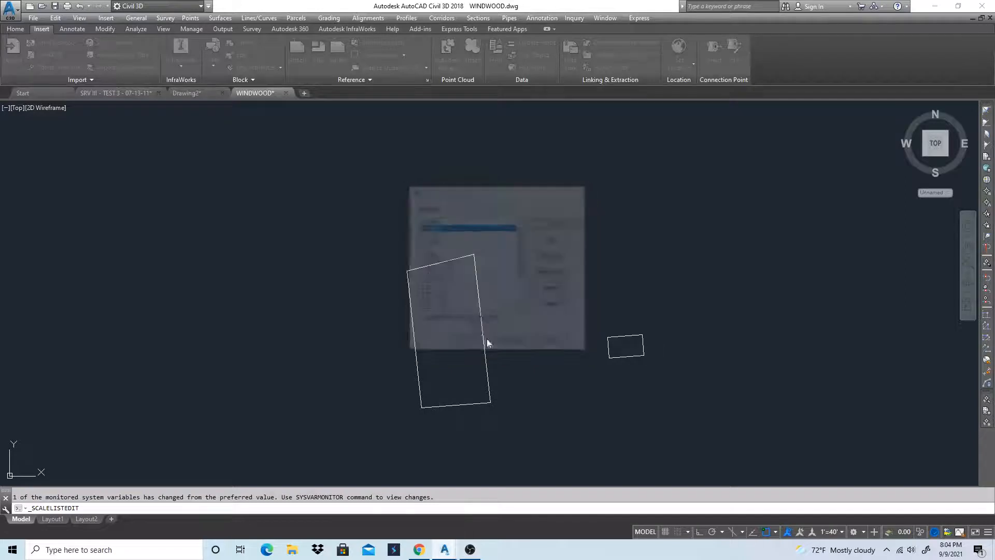
click(821, 534)
click(825, 241)
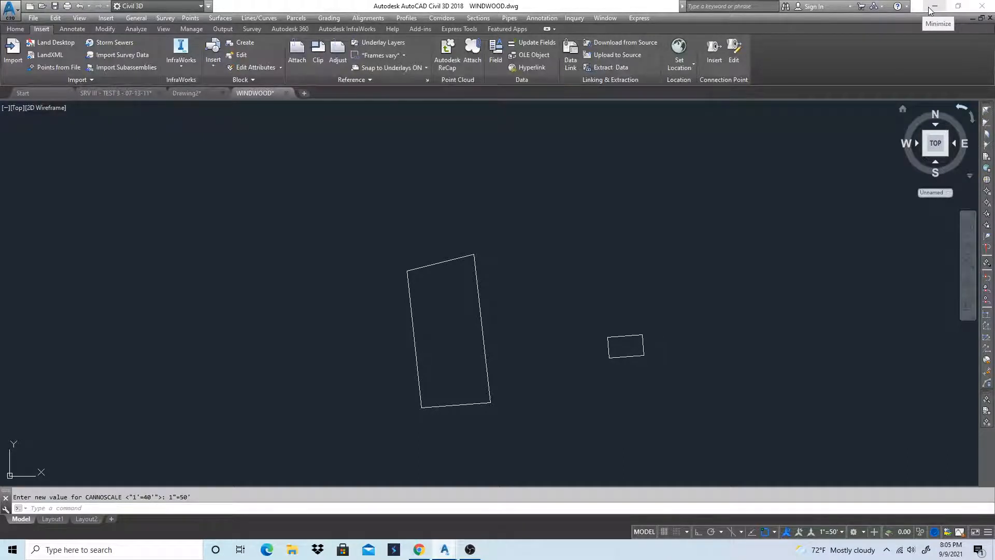
Switch to Chrome and download Symbols.zip from the Optional Resources page of the Surveying III Blackboard course
click(420, 549)
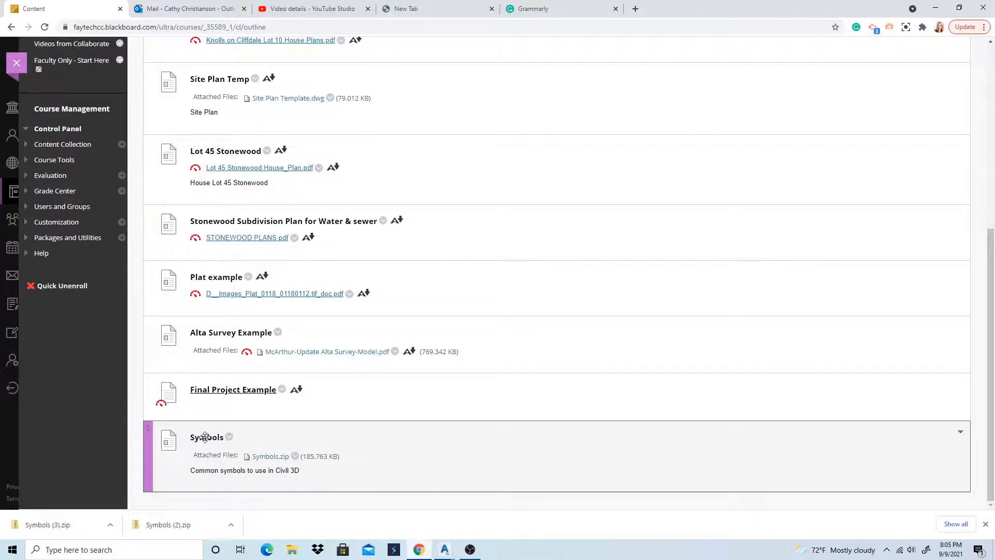
scroll(102, 290, up, 6)
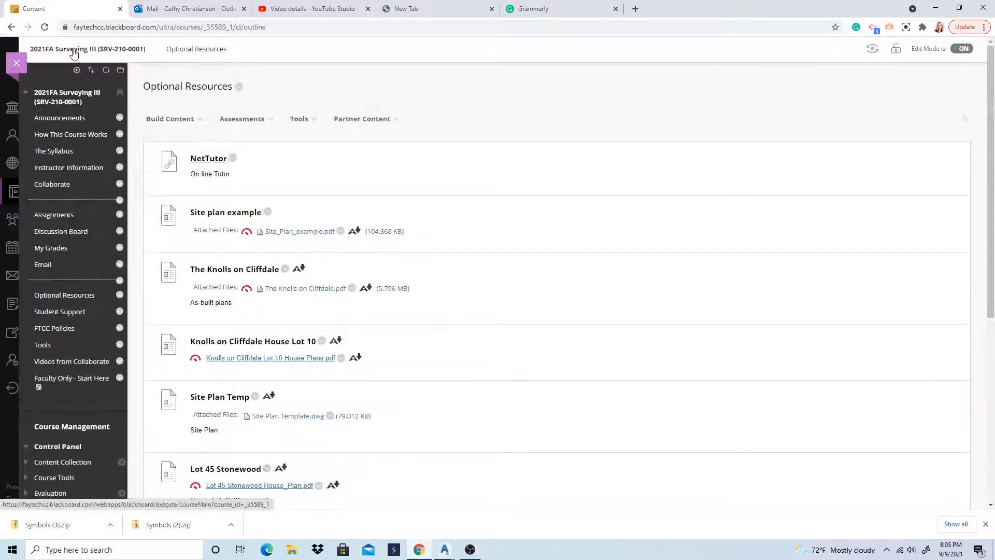
click(64, 298)
scroll(328, 342, down, 6)
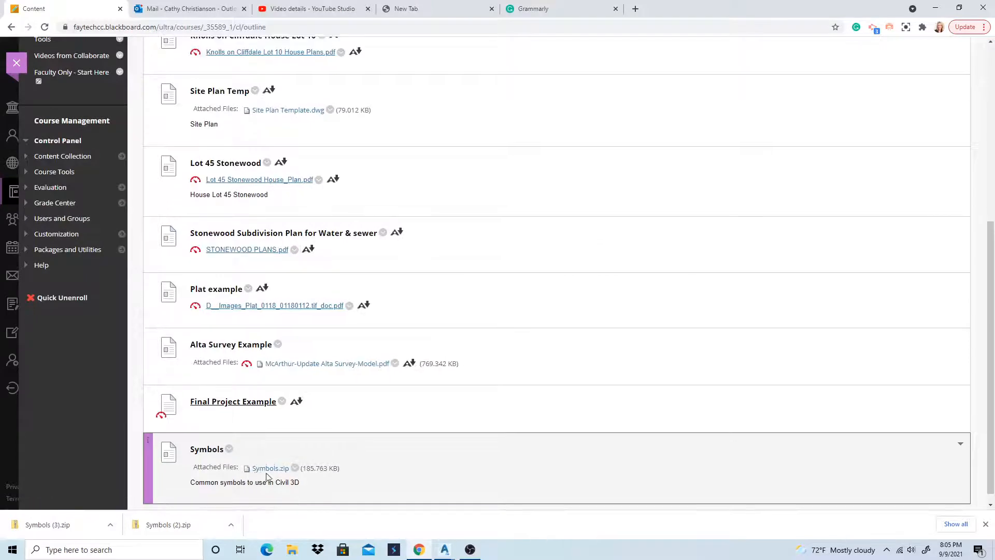
click(294, 468)
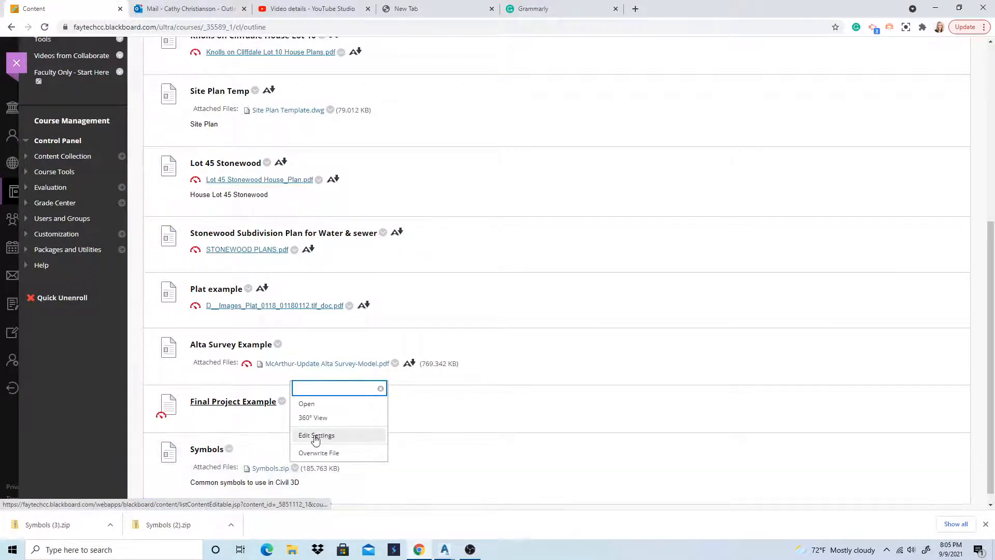
click(316, 409)
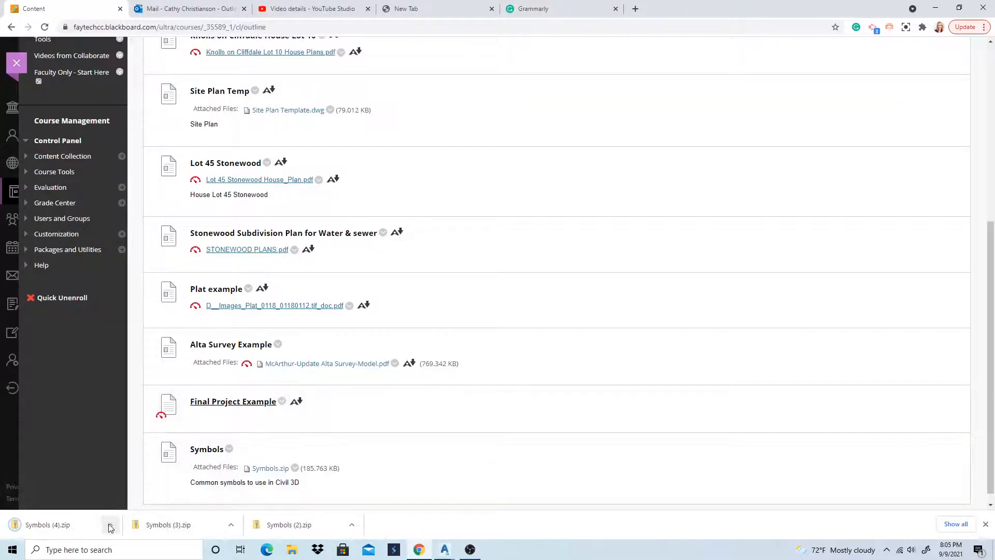
Extract the downloaded Symbols (4).zip into a new folder named Symbols on the Desktop
click(109, 523)
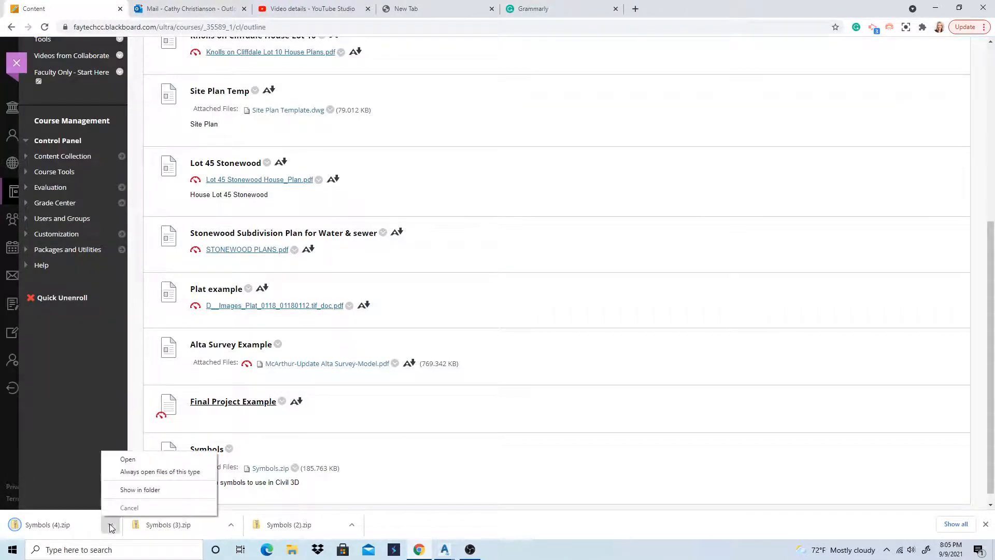
click(139, 487)
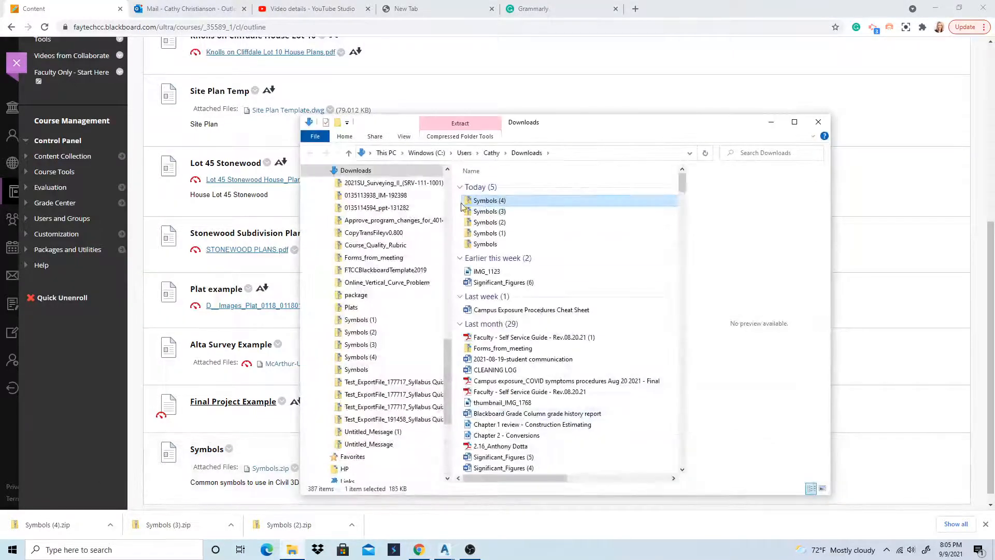
right_click(502, 202)
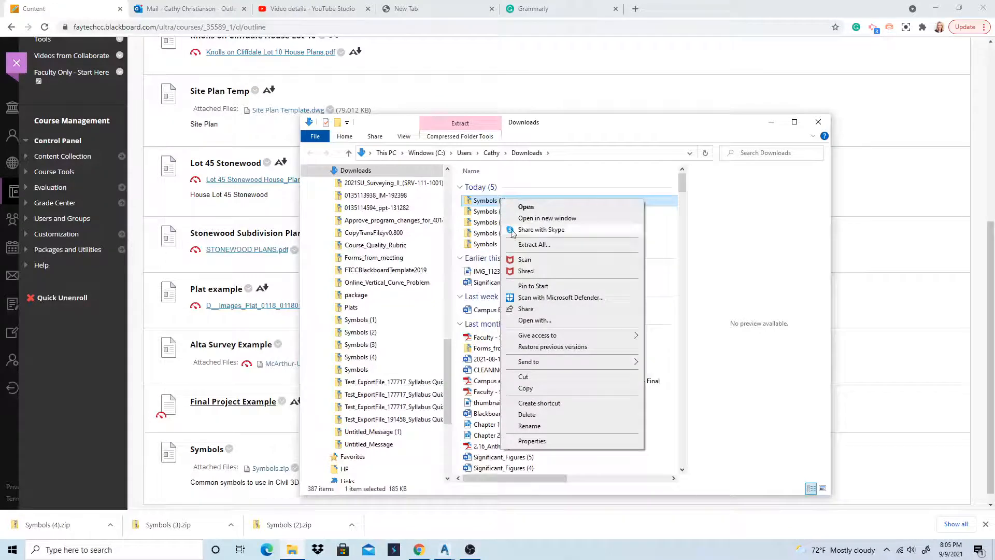
click(535, 246)
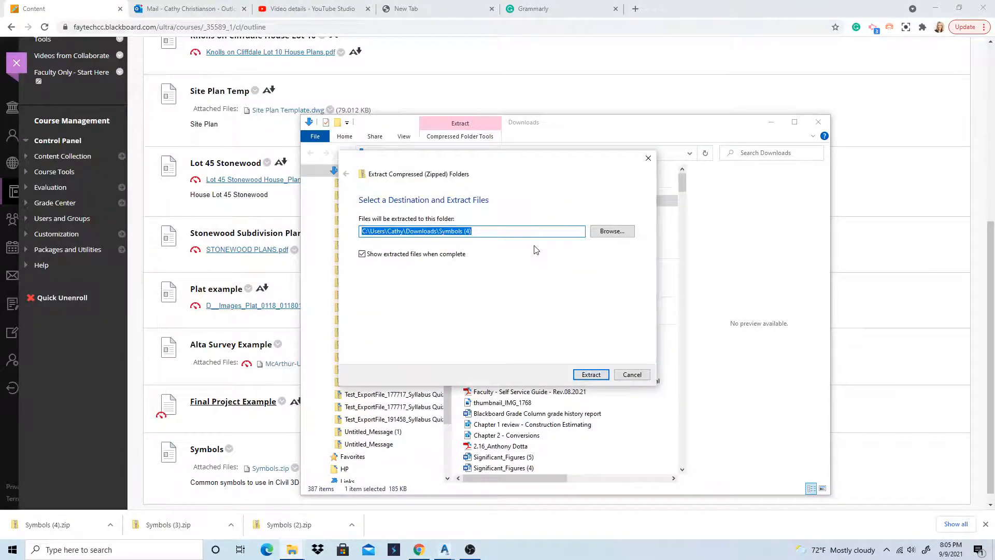
click(610, 232)
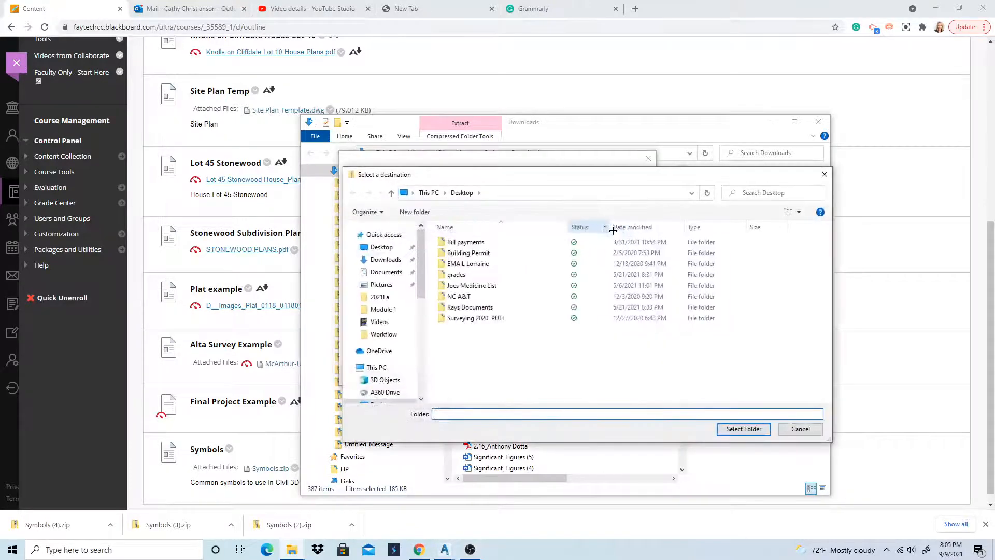
click(387, 253)
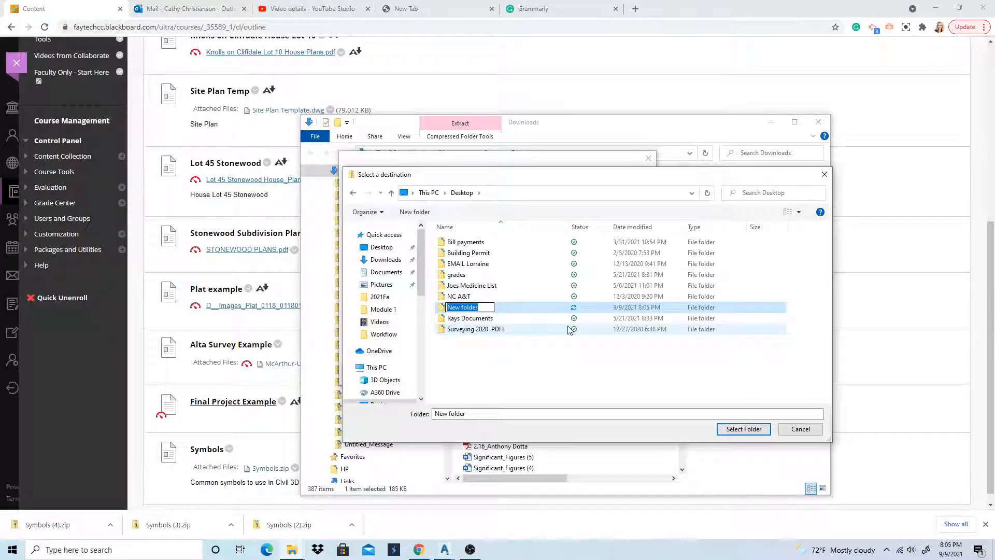
text(Symbols)
key(Return)
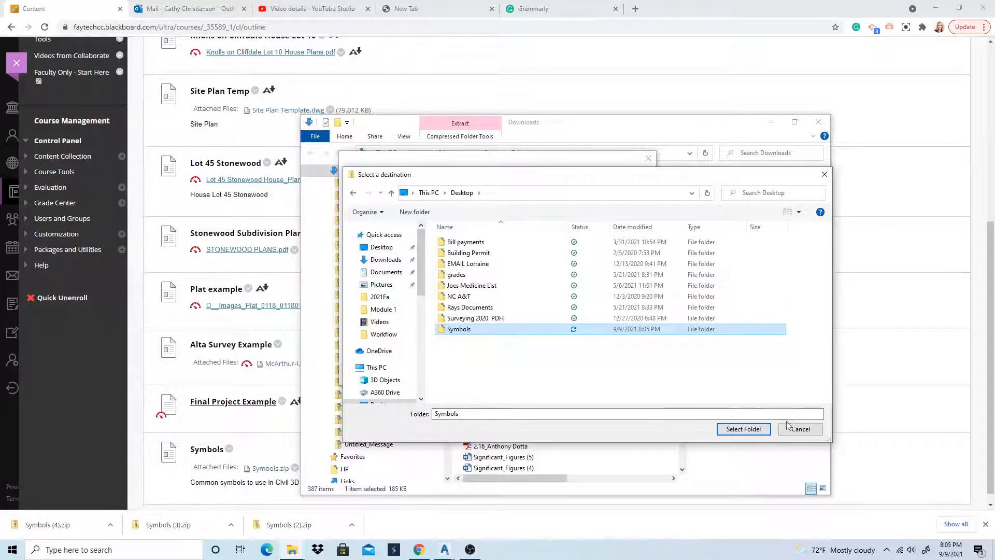
click(742, 430)
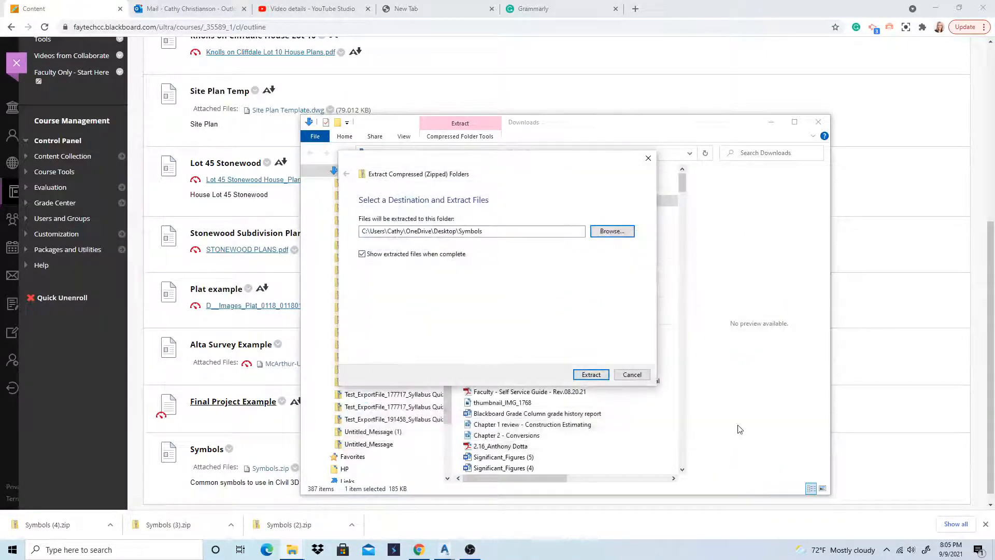
click(591, 375)
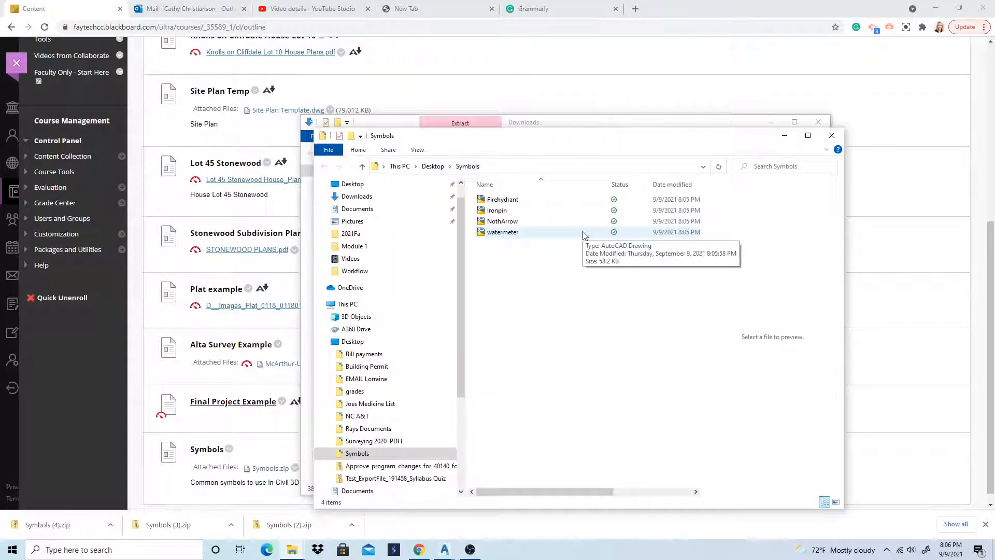
Minimize the Symbols and Downloads folder windows and switch to the WINDWOOD drawing in Civil 3D
click(785, 135)
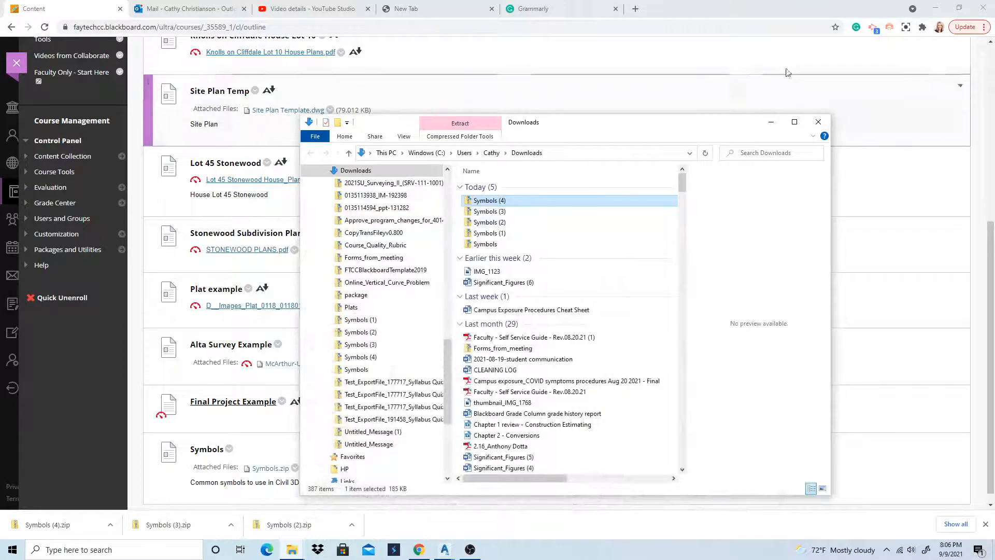
click(771, 122)
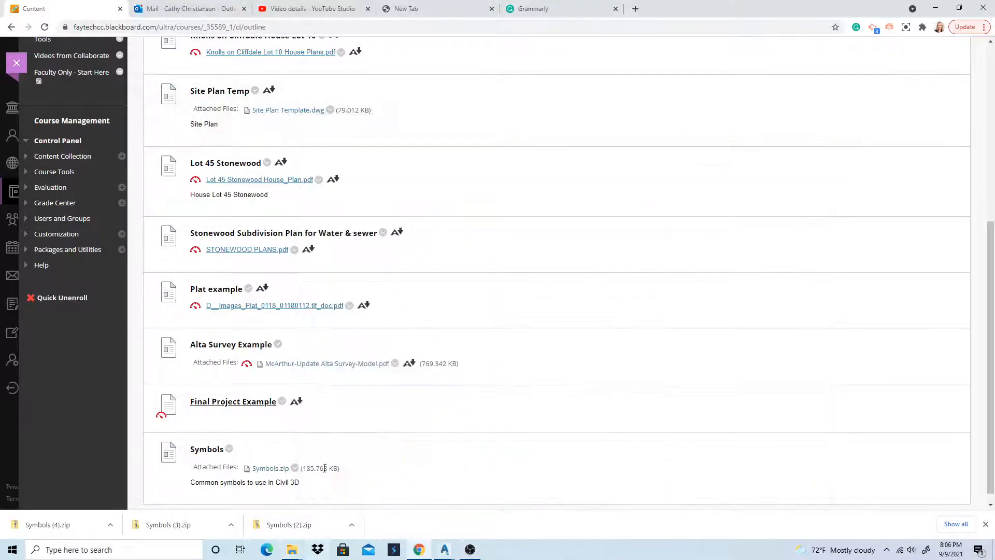
mouse_move(445, 548)
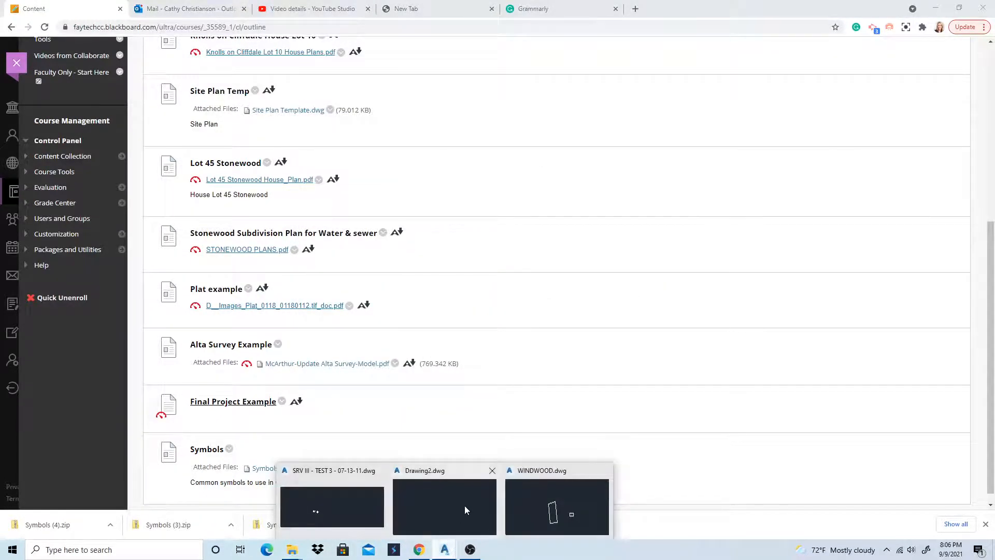
click(552, 511)
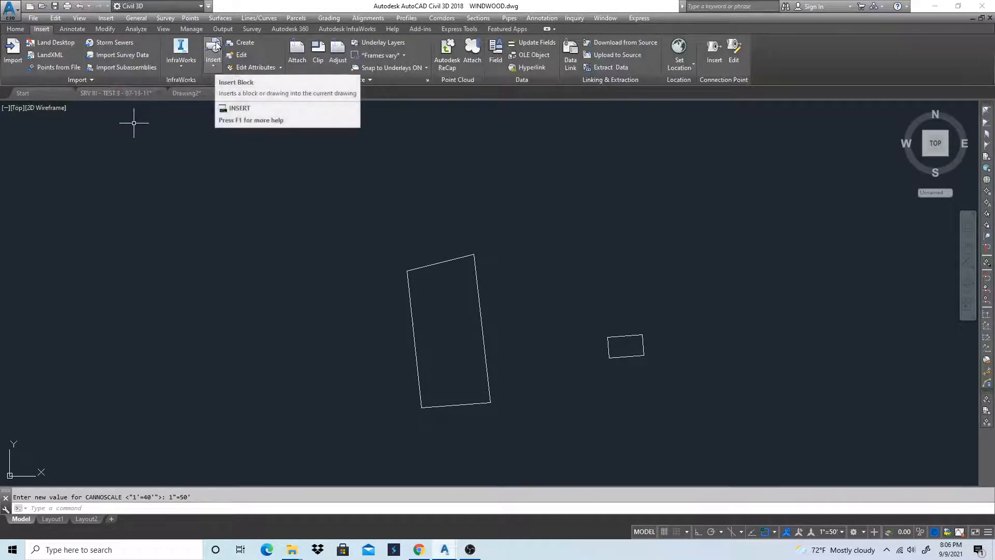
click(212, 72)
click(217, 182)
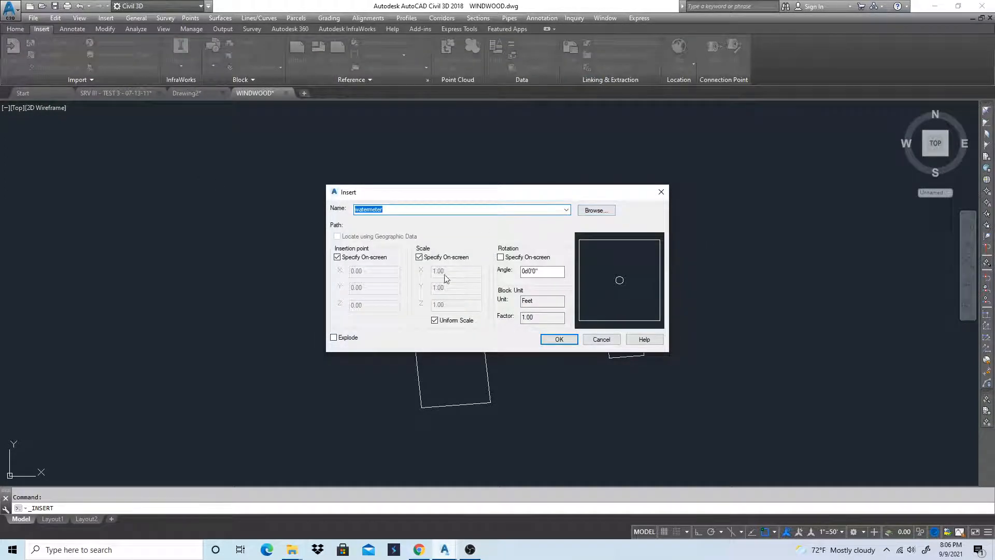
click(596, 211)
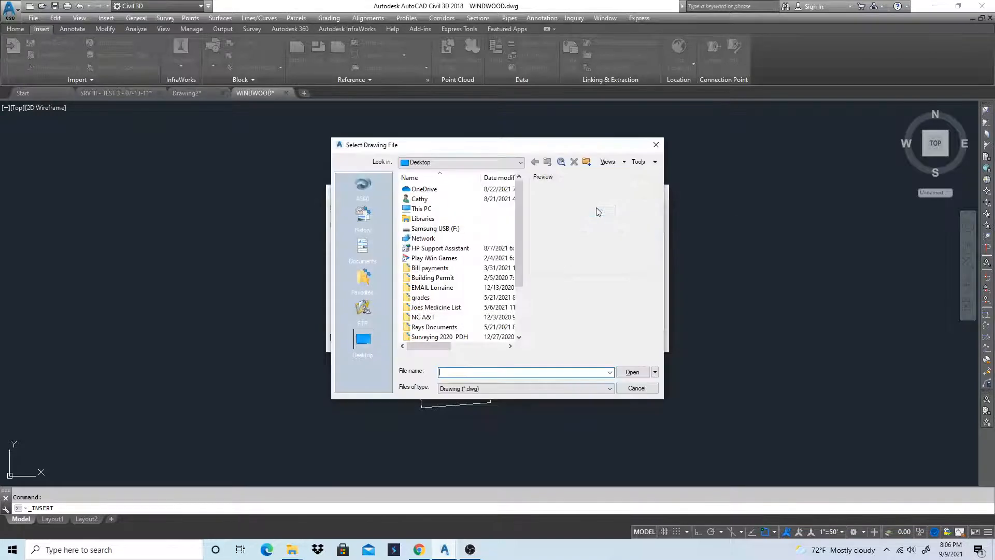
scroll(466, 280, down, 3)
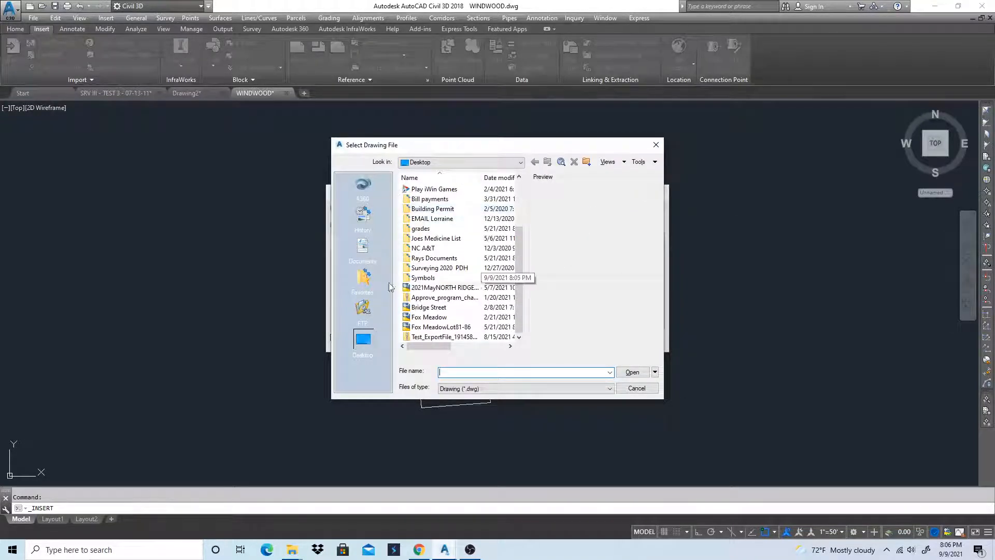
double_click(433, 279)
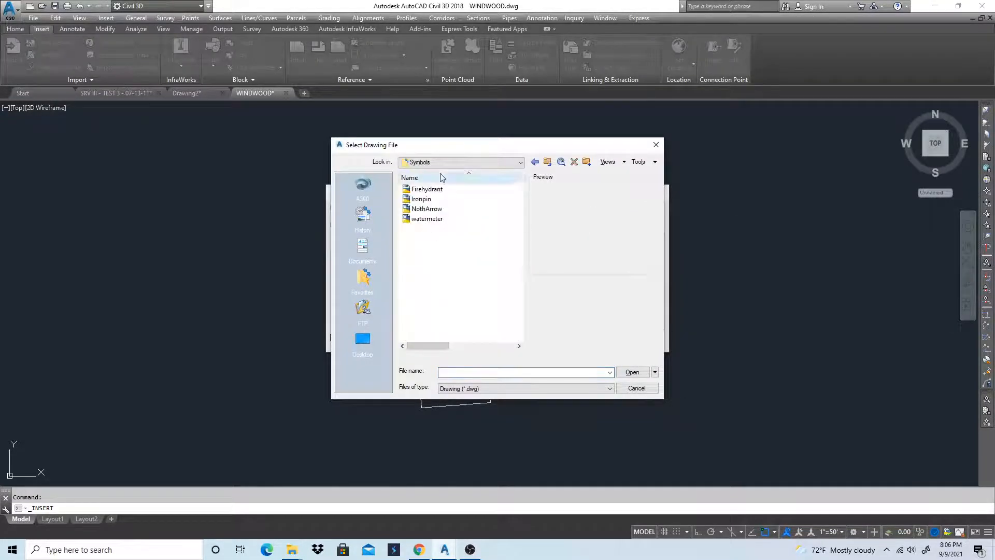
click(636, 388)
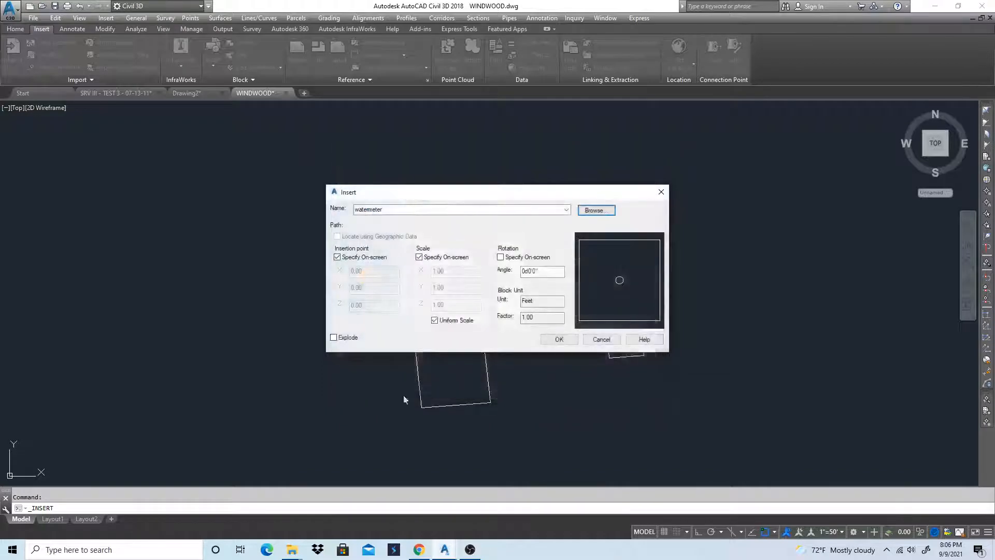
click(601, 339)
Start DDINSERT with Ironpin from the Desktop Symbols folder, specifying insertion point and scale on-screen, and redefine the existing block definition
text(d)
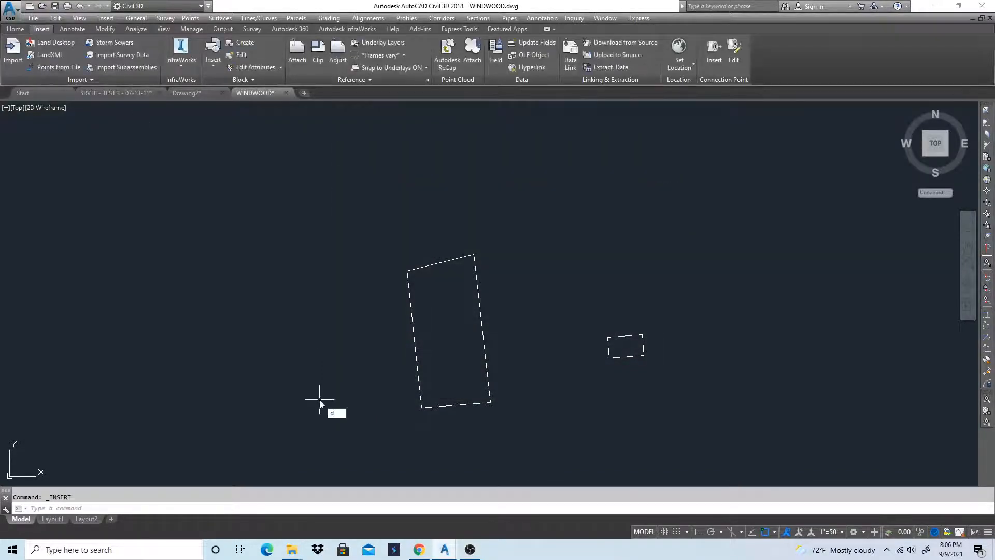
text(d)
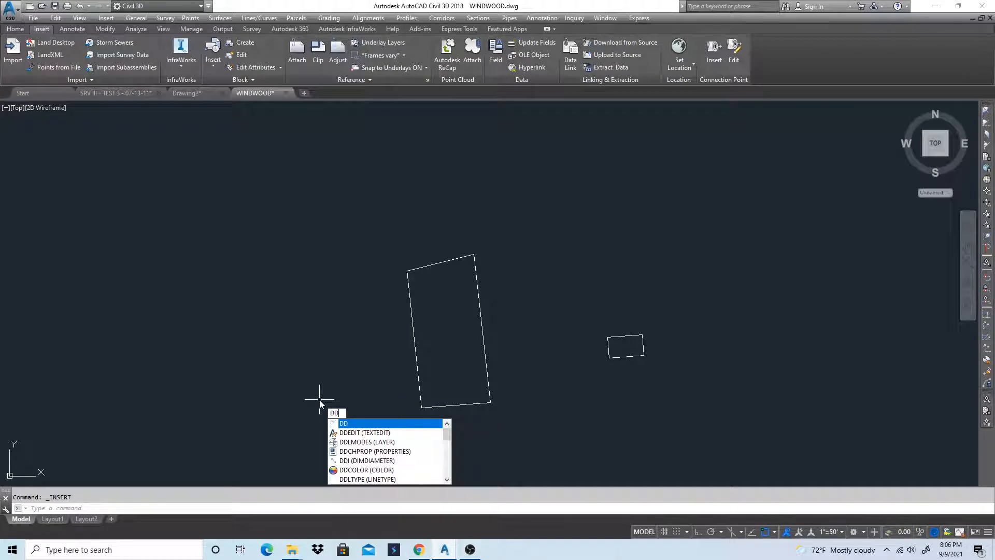
text(insert)
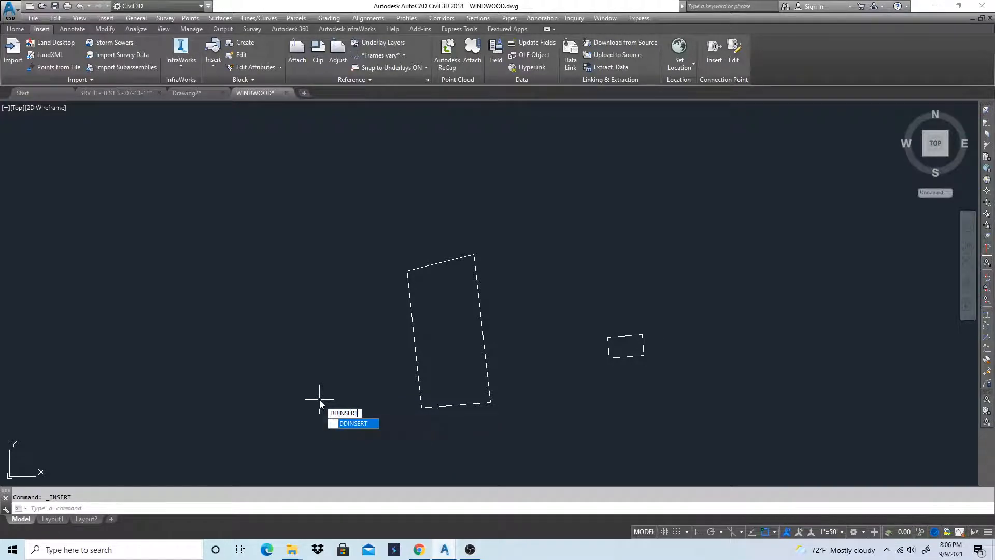
key(Return)
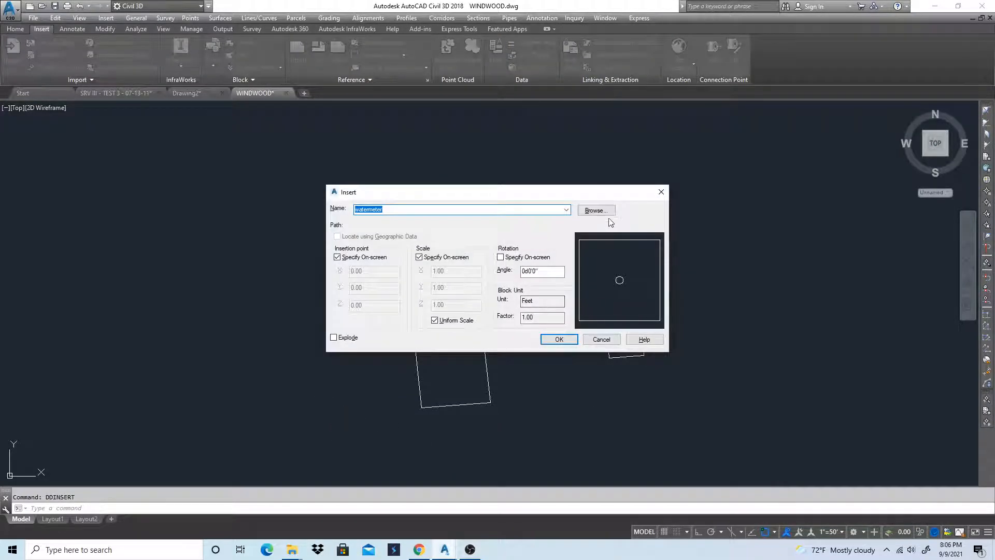
click(596, 210)
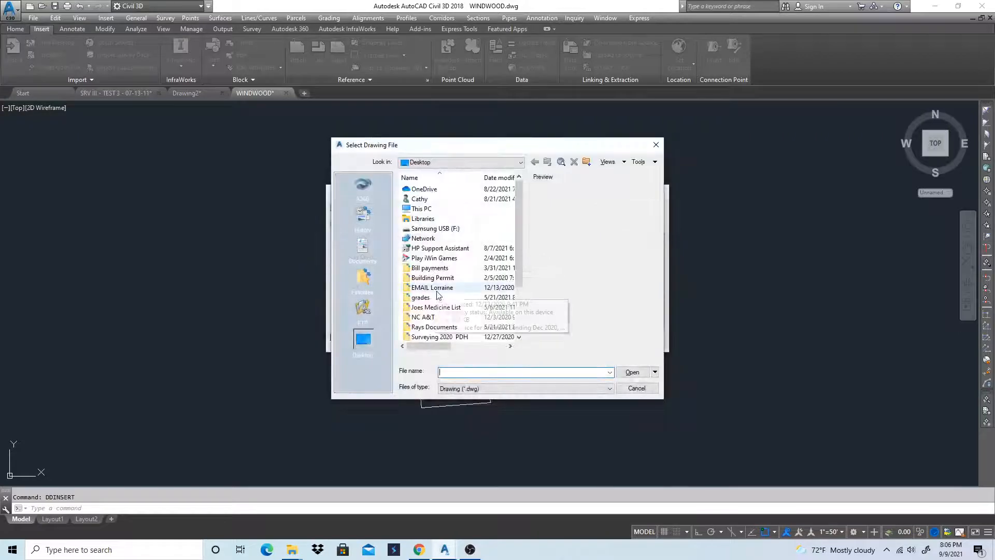
scroll(436, 291, down, 2)
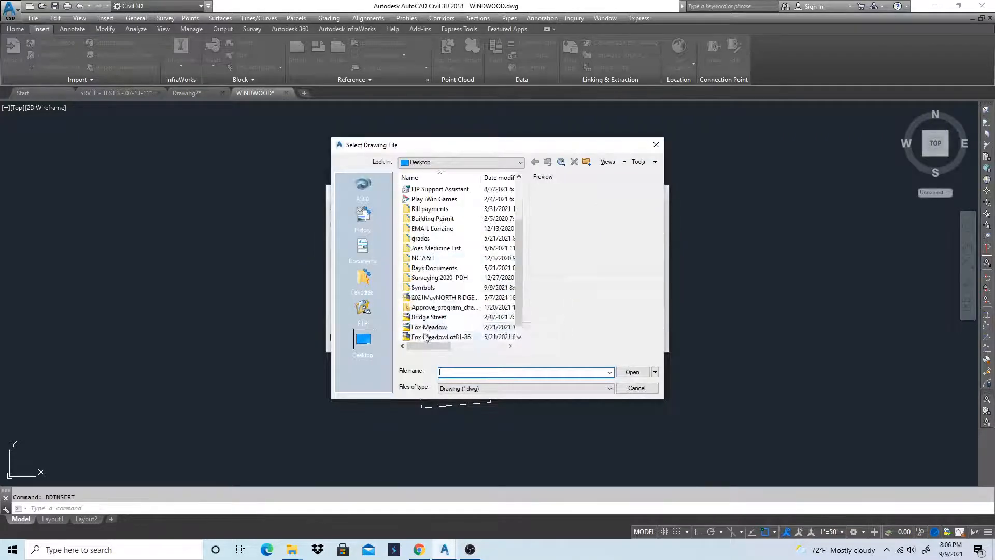
double_click(435, 289)
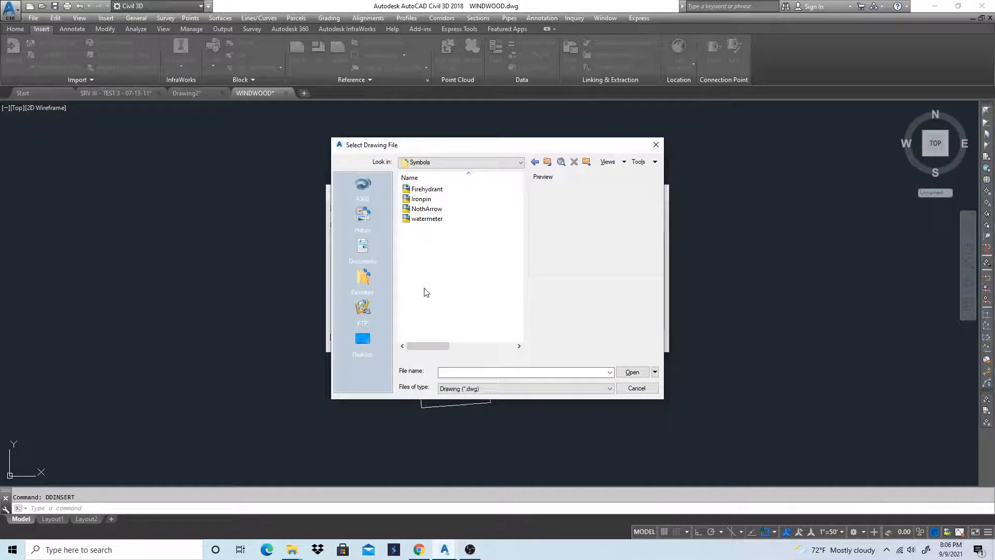
click(429, 200)
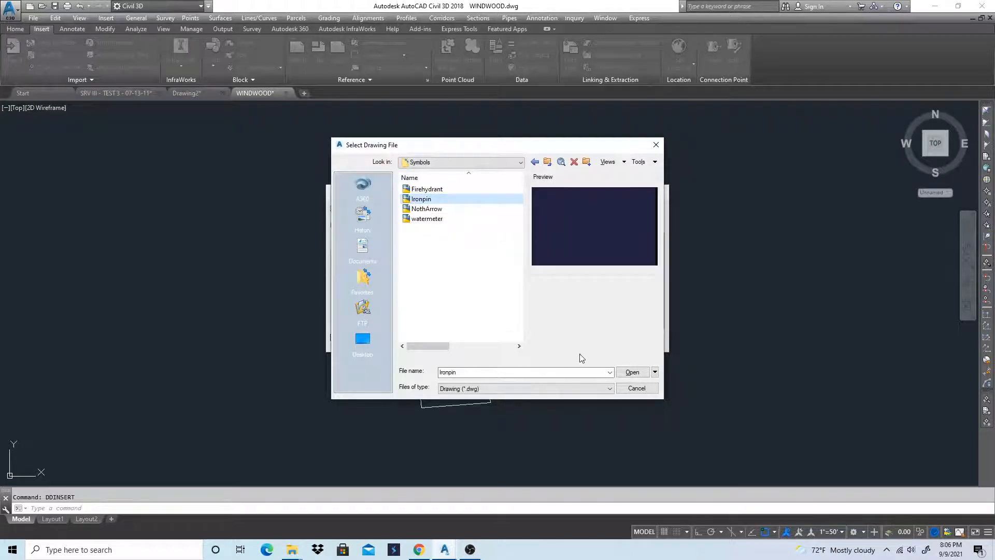
click(632, 373)
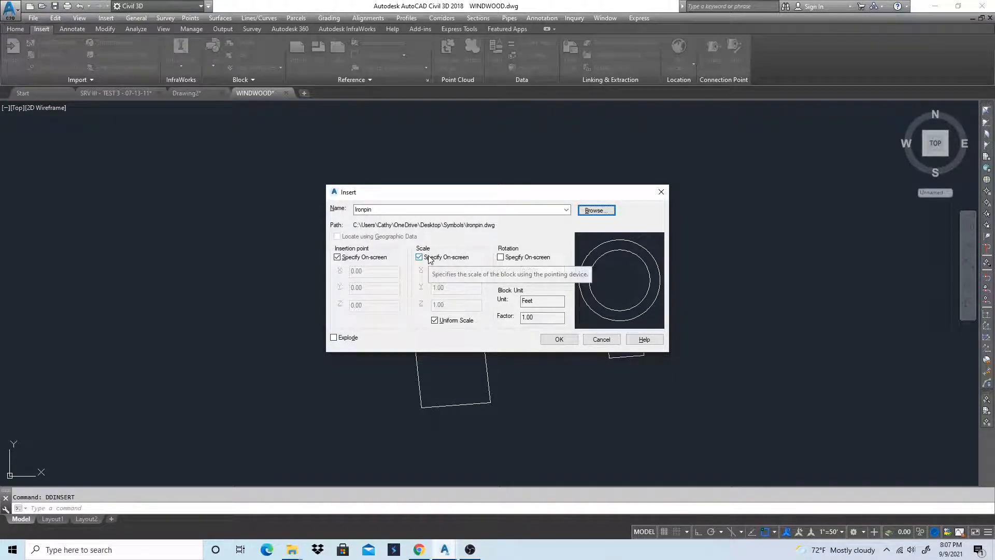
click(559, 341)
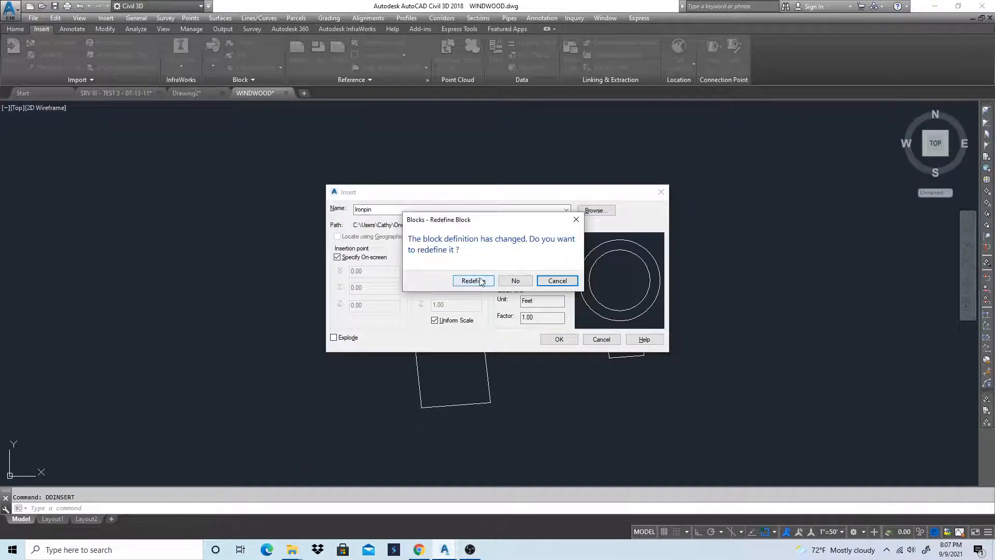
click(473, 281)
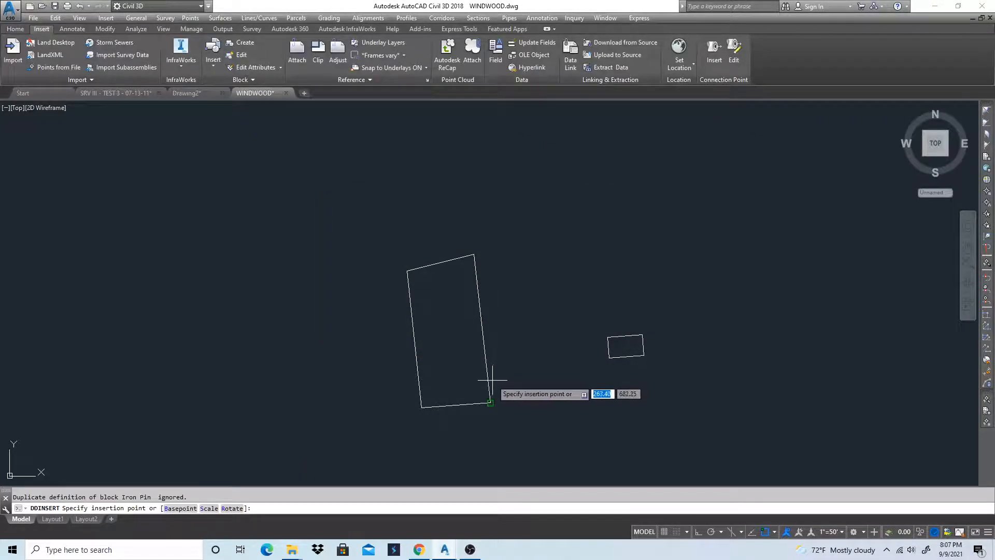
Place the Ironpin block at the large lot's southeast corner with a scale factor of 50
click(489, 402)
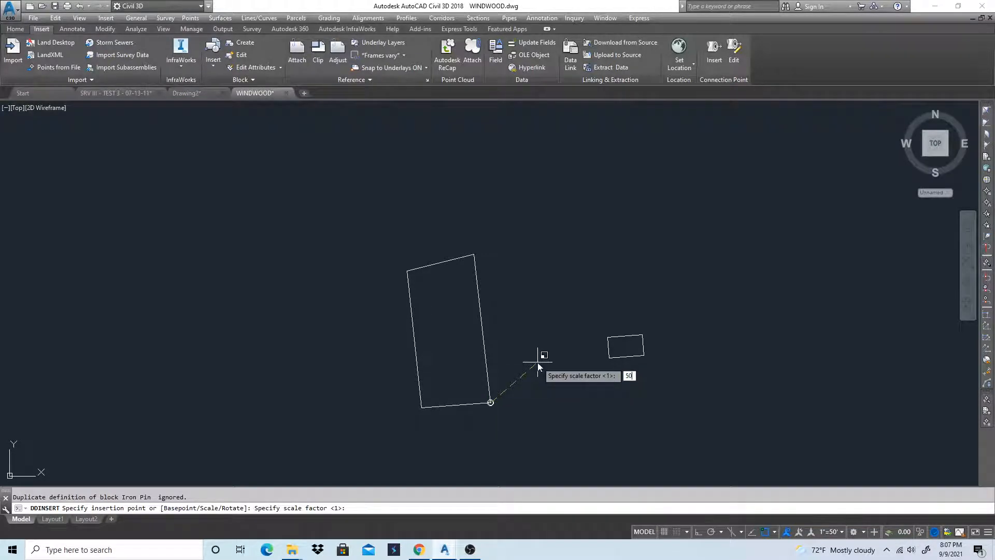
key(Return)
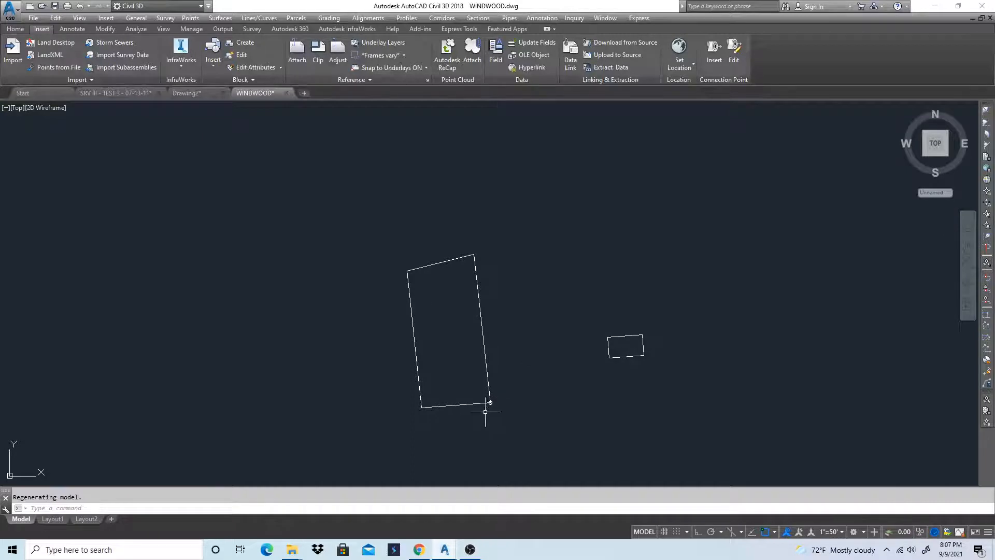
scroll(492, 413, up, 3)
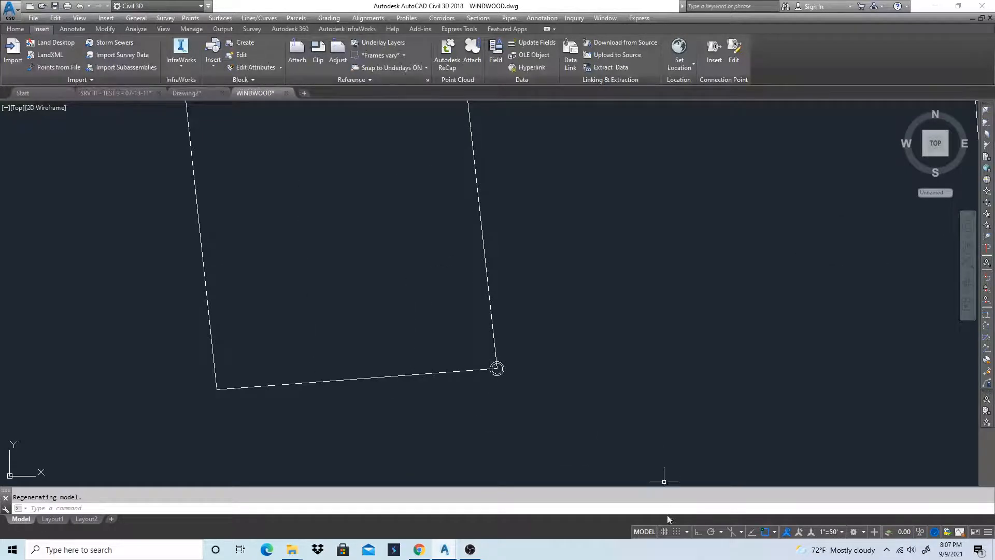
Check which object snap modes are enabled, and leave them as they are
click(774, 531)
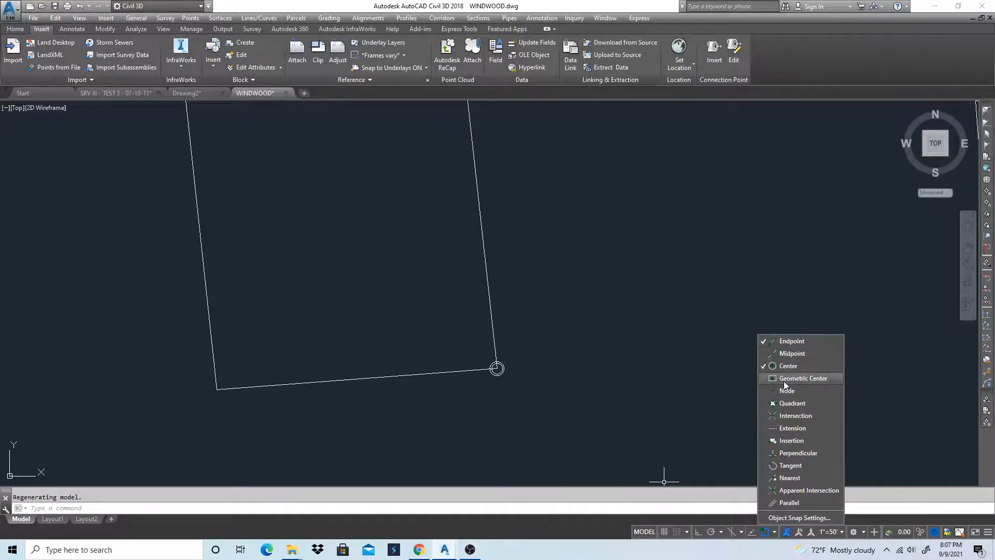
key(Escape)
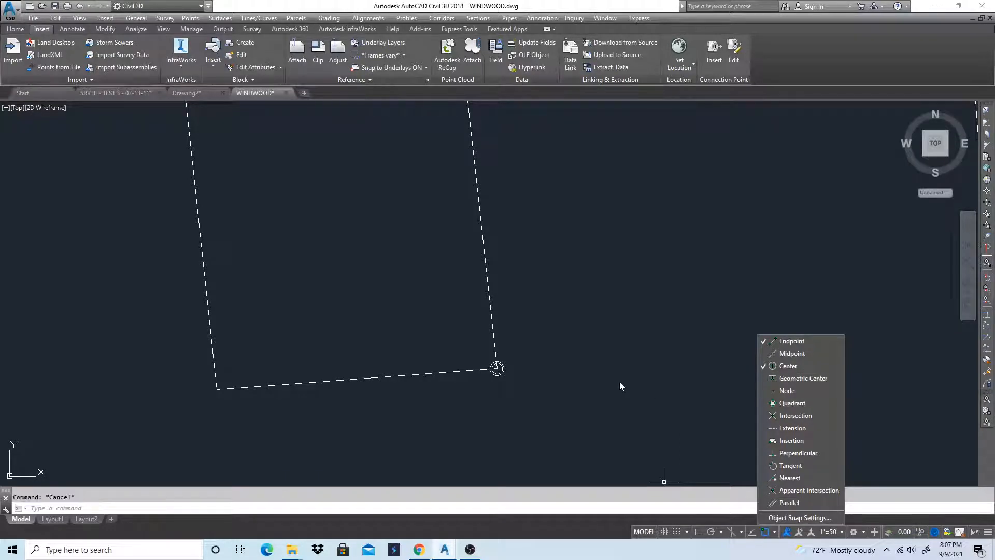
scroll(632, 373, down, 1)
scroll(481, 374, down, 1)
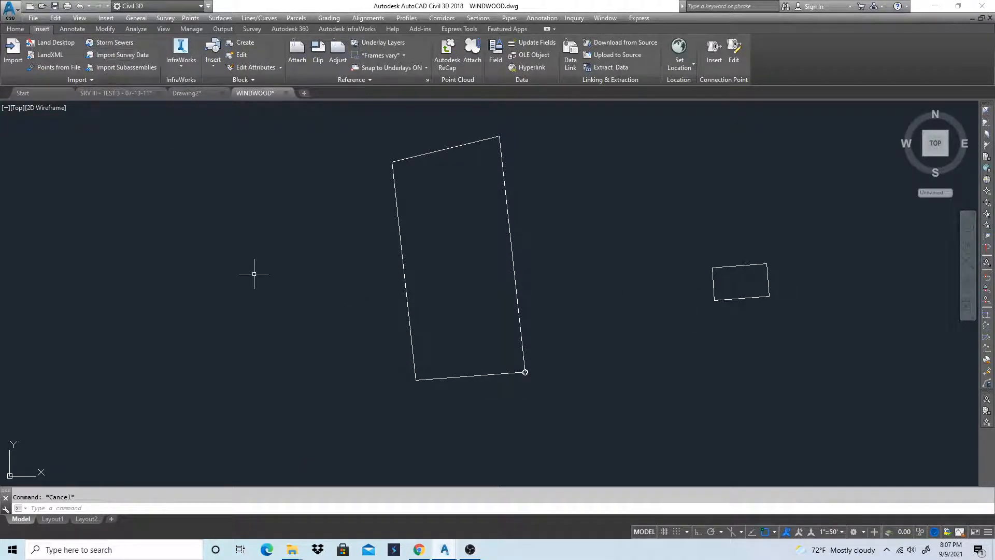
Insert the Firehydrant block from the Symbols folder with DDINSERT, redefining its existing definition, and place it just east of the large lot
text(DDI)
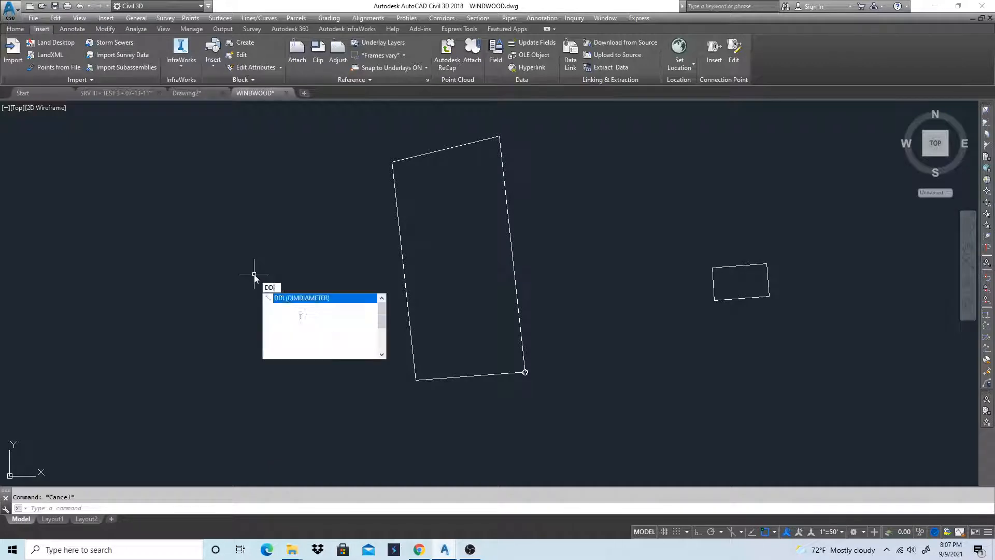
text(Nser)
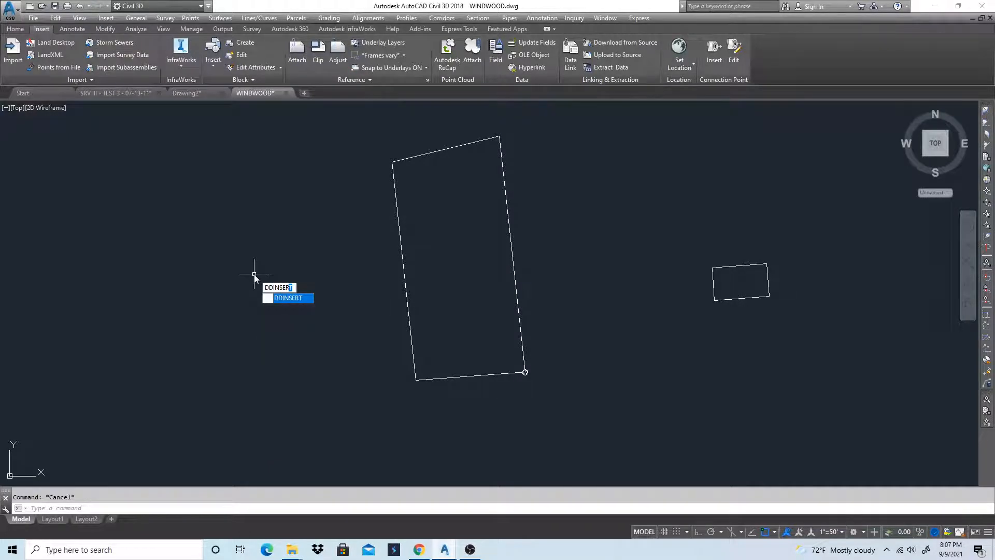
key(Return)
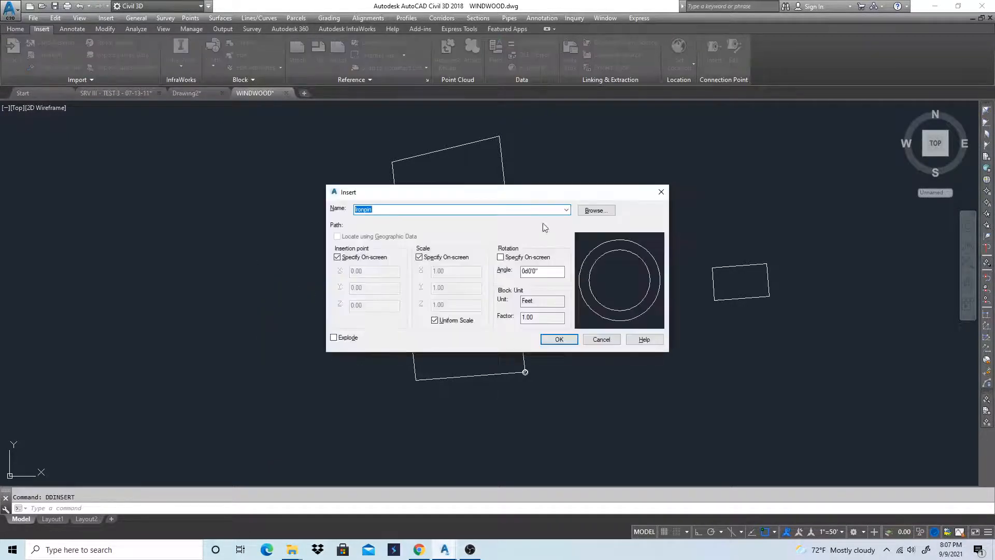
click(596, 209)
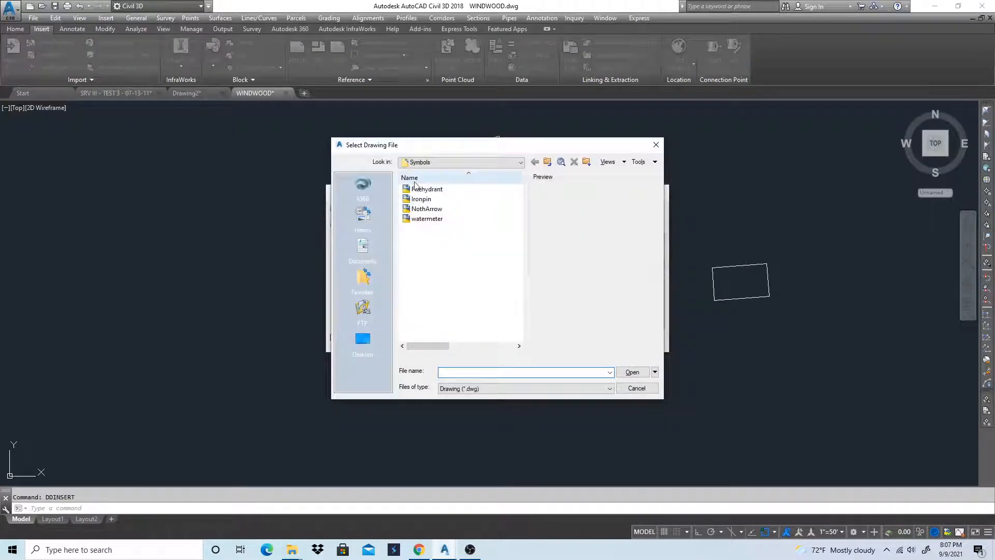
click(424, 189)
click(632, 372)
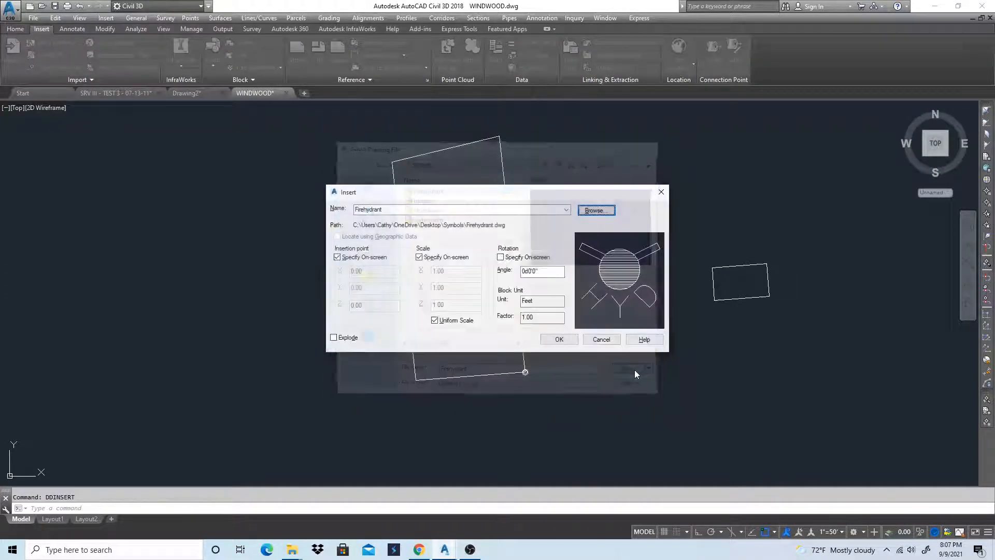
click(569, 336)
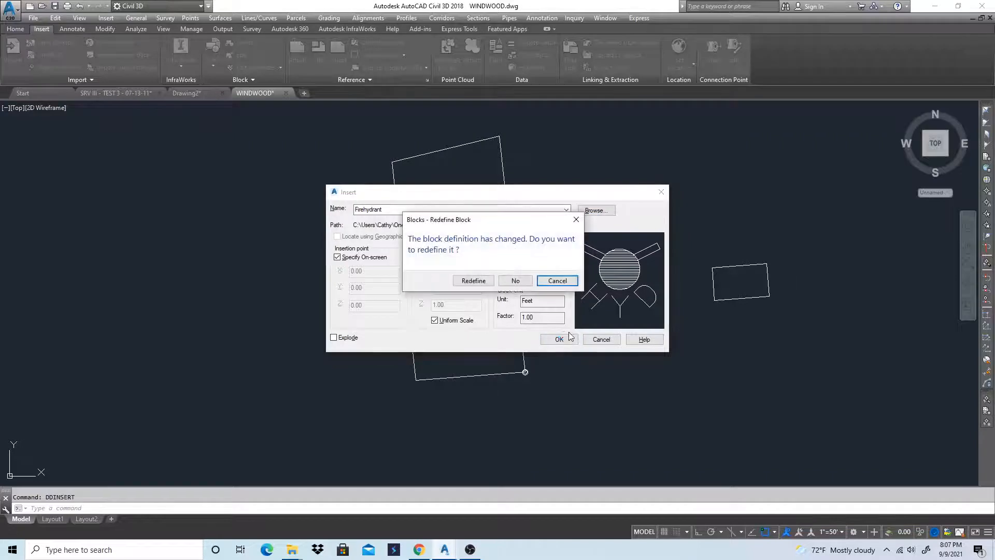
click(473, 280)
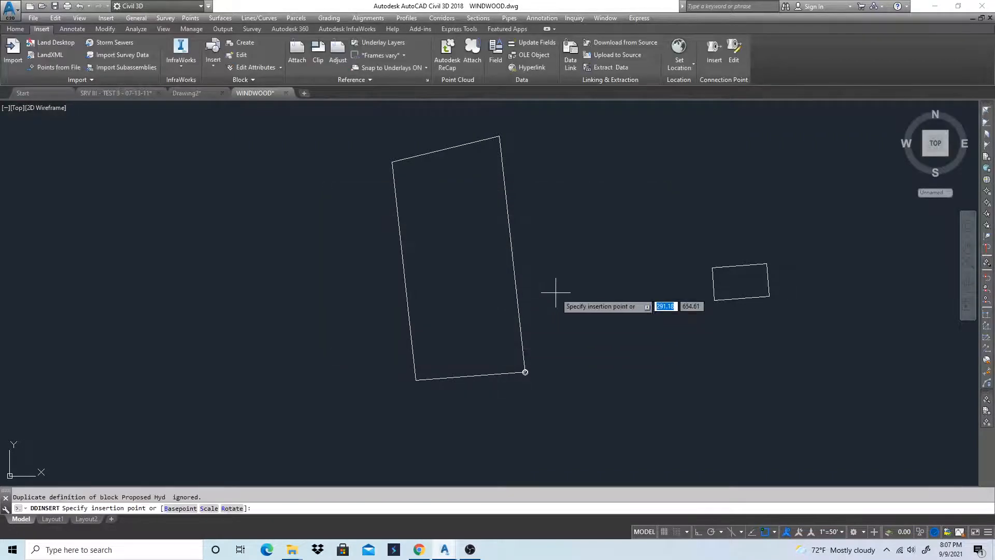
click(573, 247)
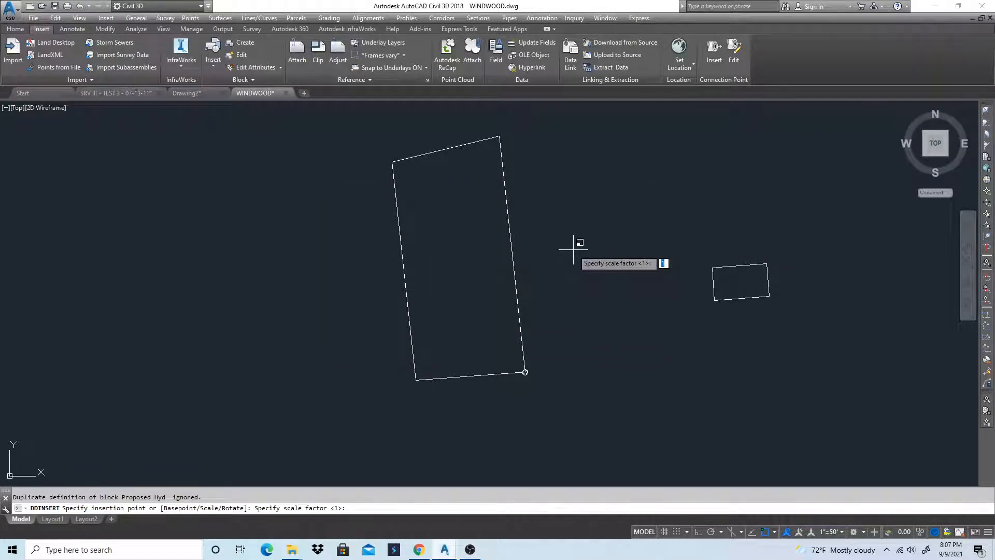
key(Return)
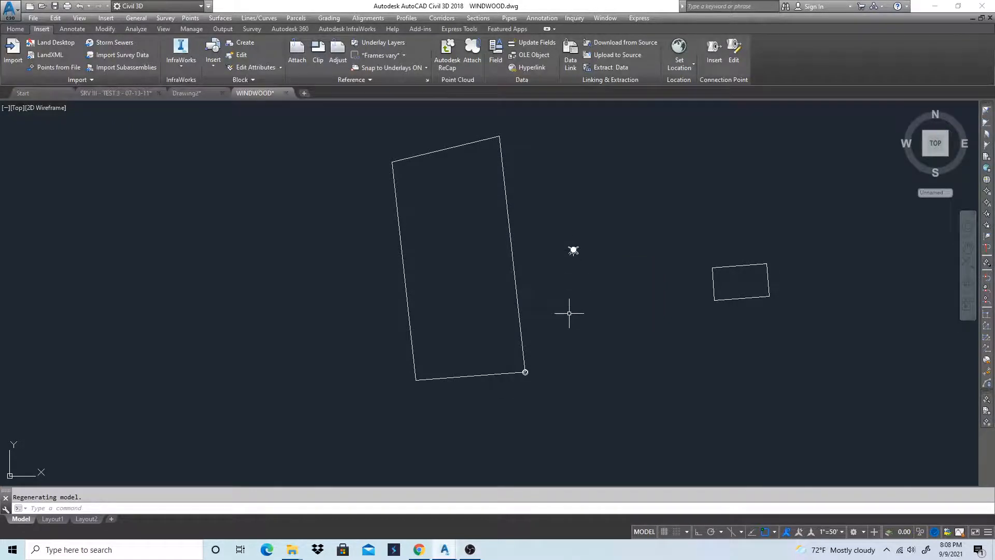
Insert the NothArrow block from the Symbols folder, redefining its definition, and place it southeast of the hydrant with a scale factor of 50
text(i)
key(Return)
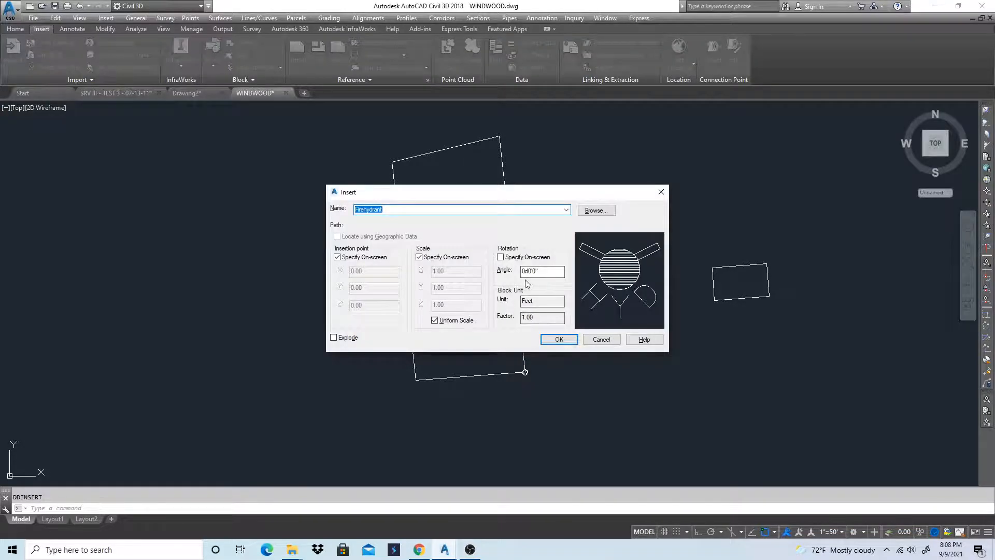
click(596, 210)
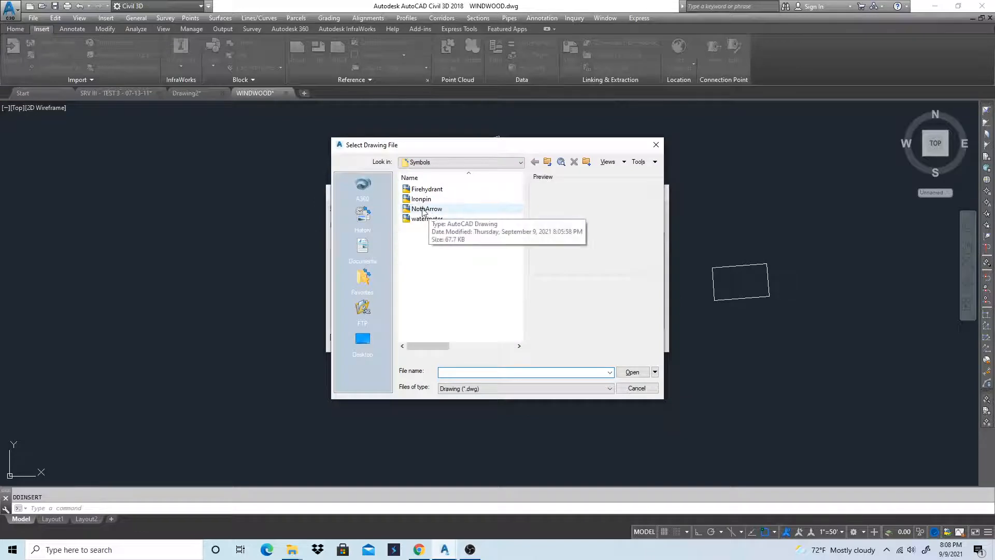
click(425, 208)
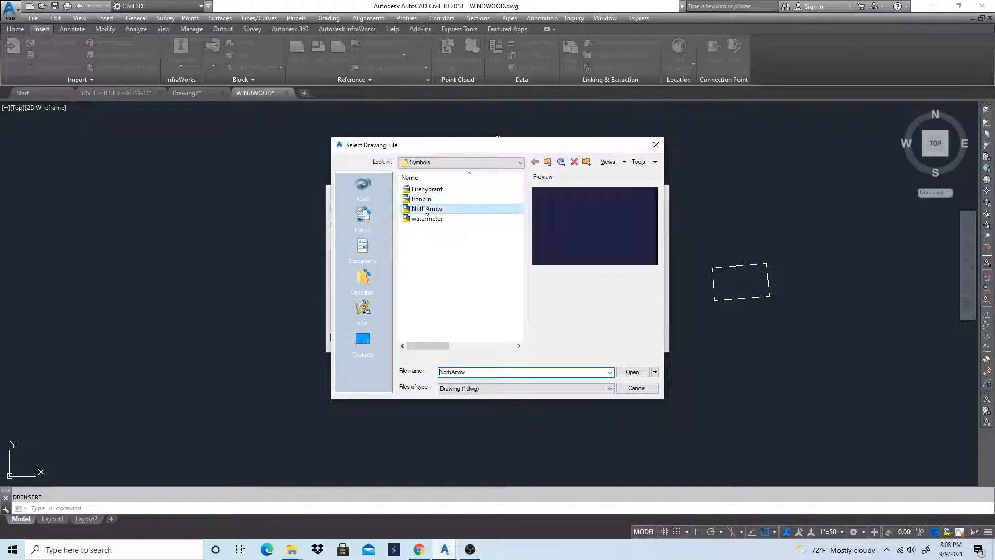
click(638, 373)
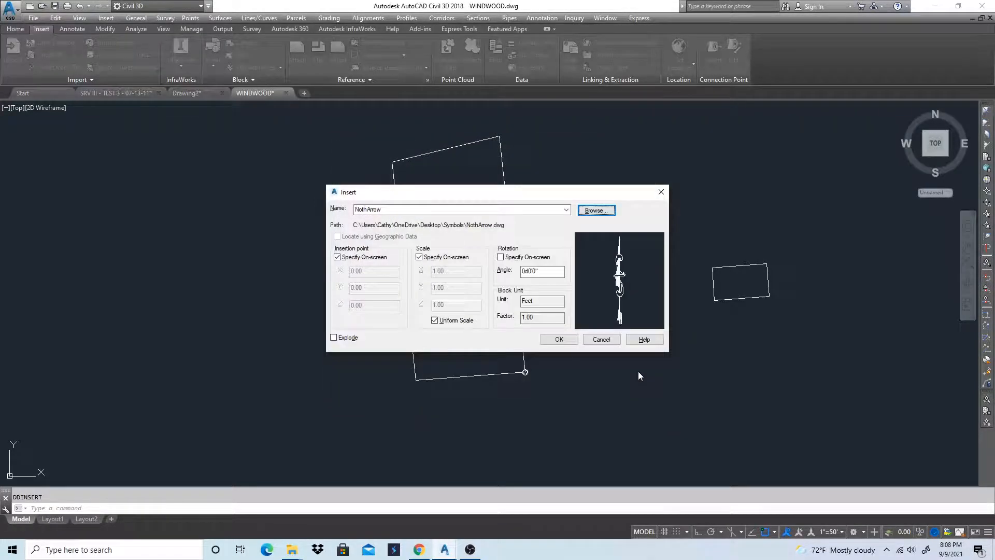
click(560, 340)
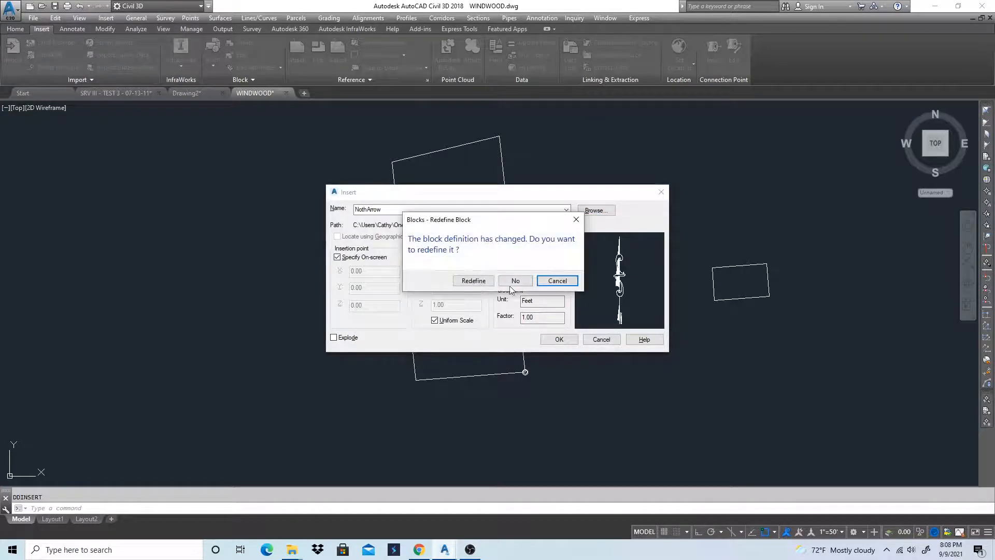
click(462, 281)
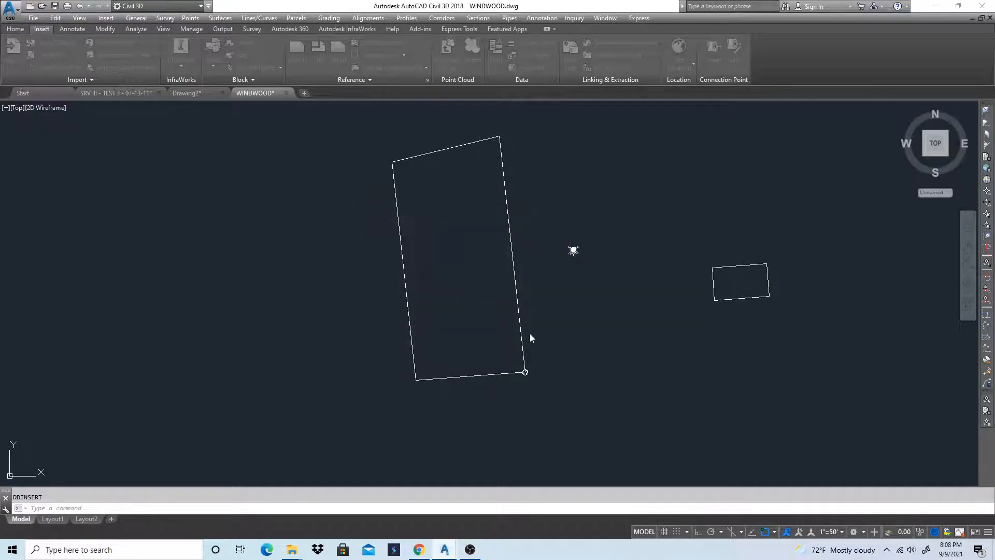
click(629, 352)
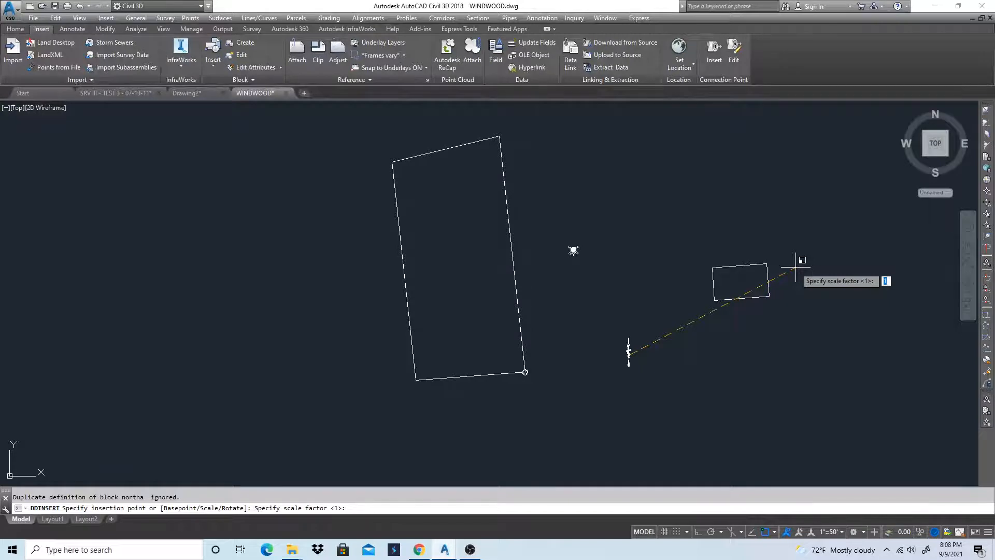
text(50)
key(Return)
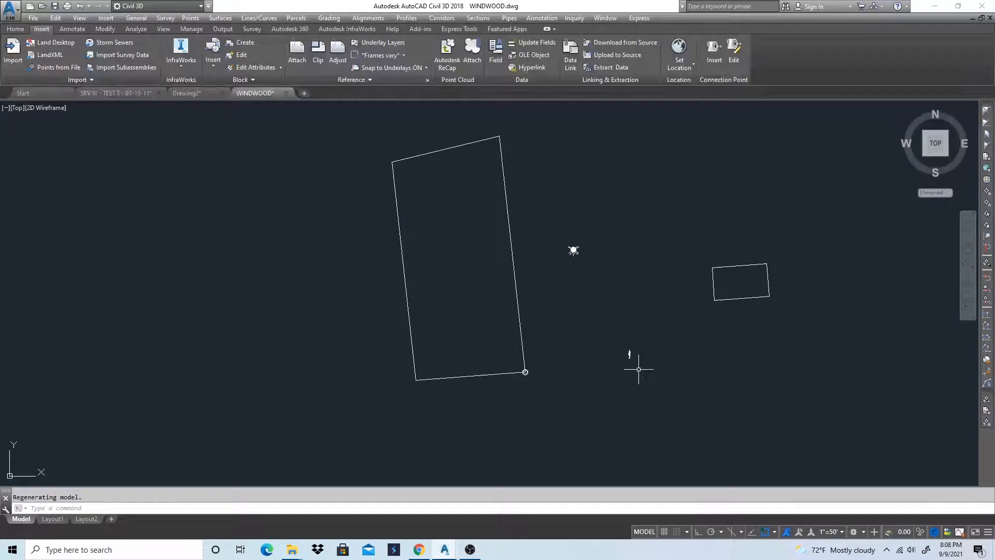
Insert the watermeter block from the Symbols folder, redefining its definition, and place it northeast of the hydrant with a scale factor of 50
key(Return)
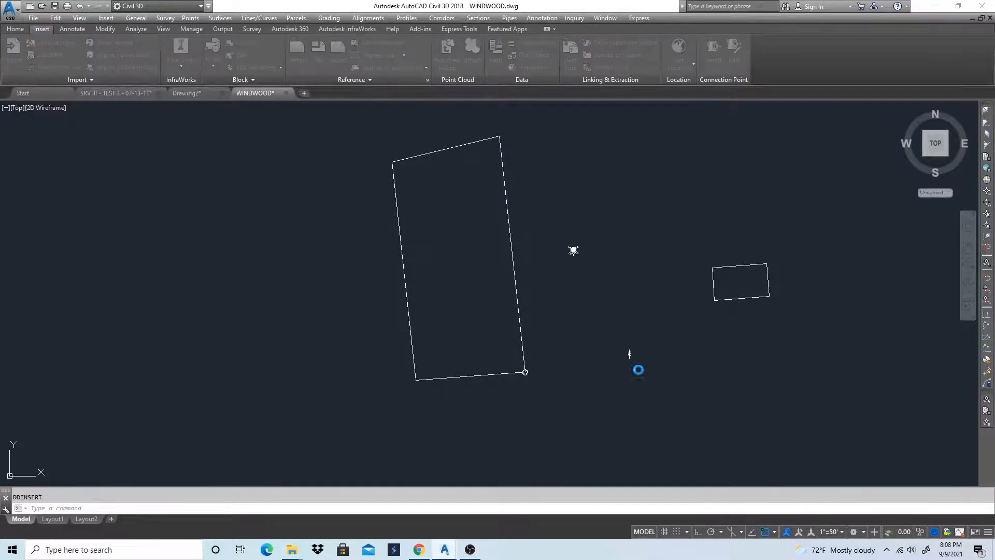
click(596, 210)
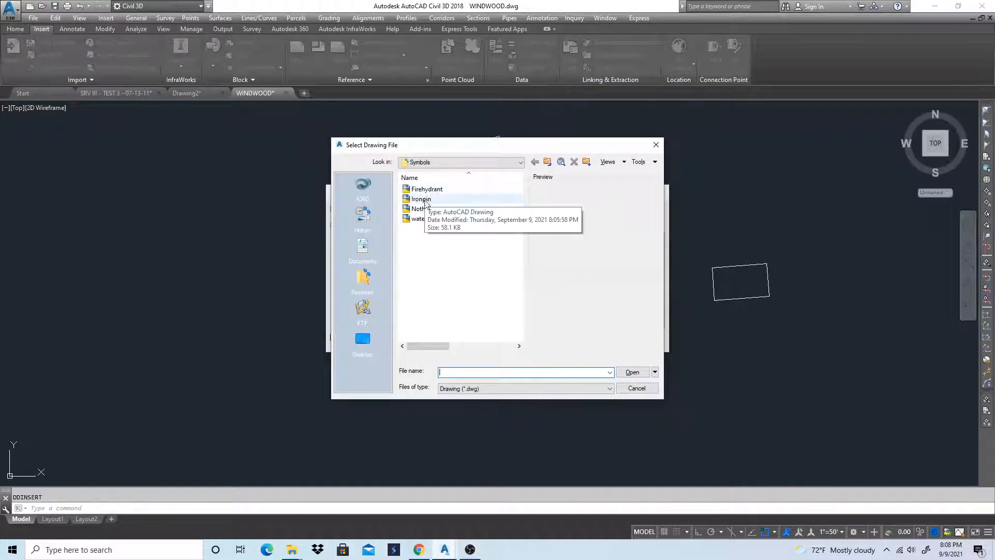
click(428, 218)
click(632, 372)
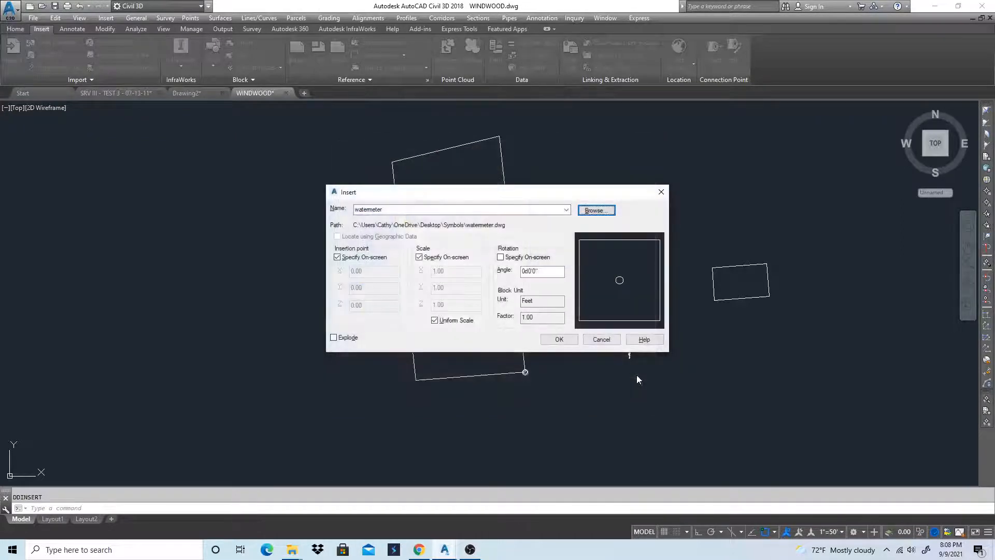
click(558, 341)
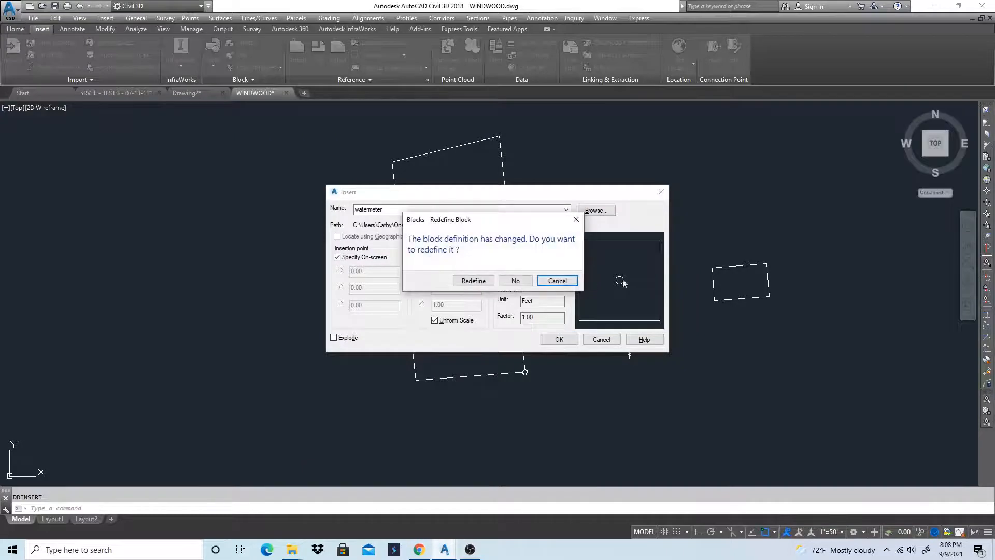
click(473, 280)
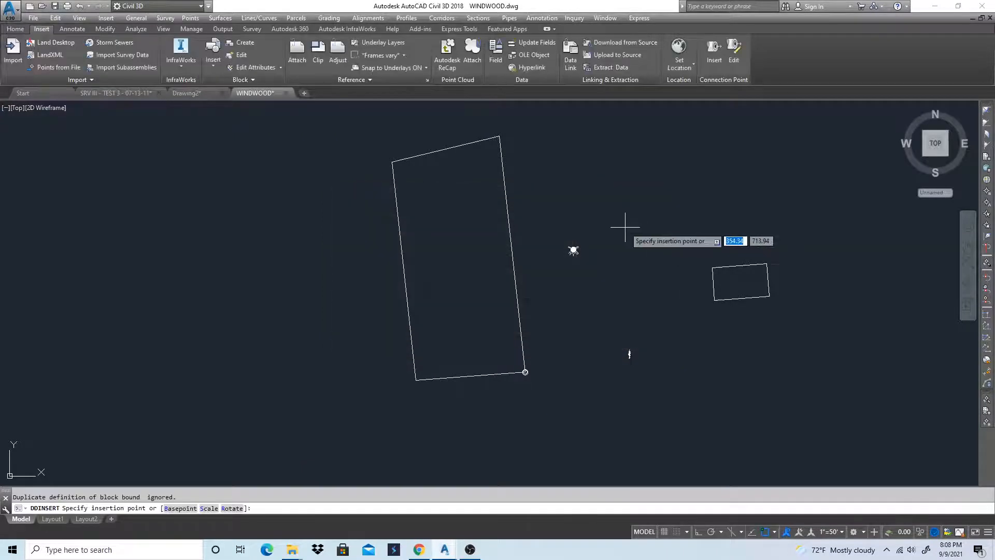
click(626, 226)
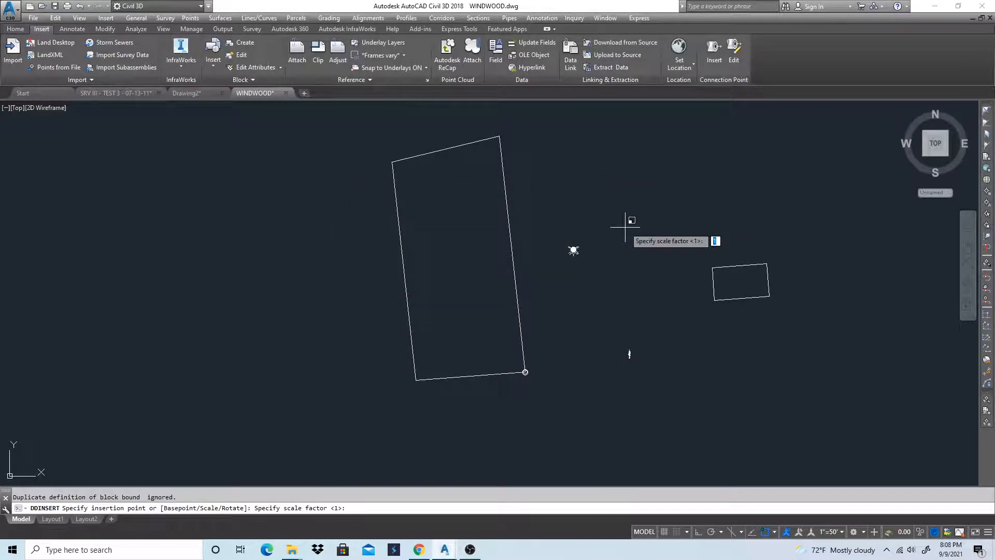
text(50)
key(Return)
scroll(624, 228, up, 4)
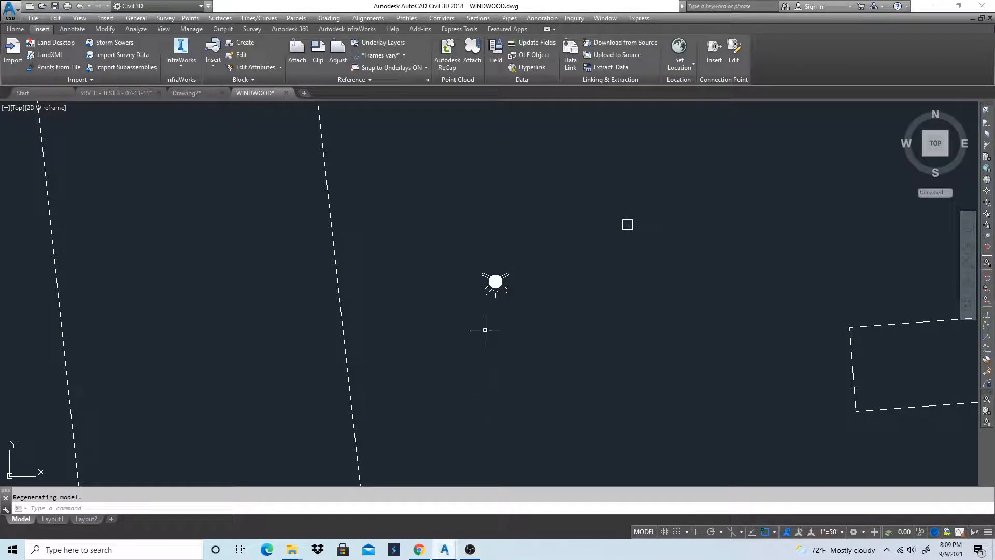
scroll(640, 202, down, 2)
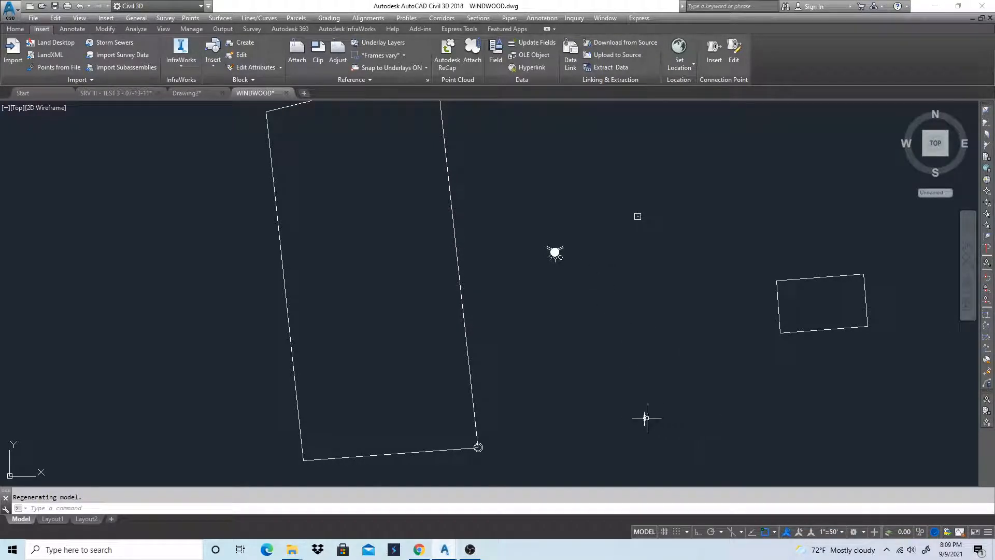
click(16, 29)
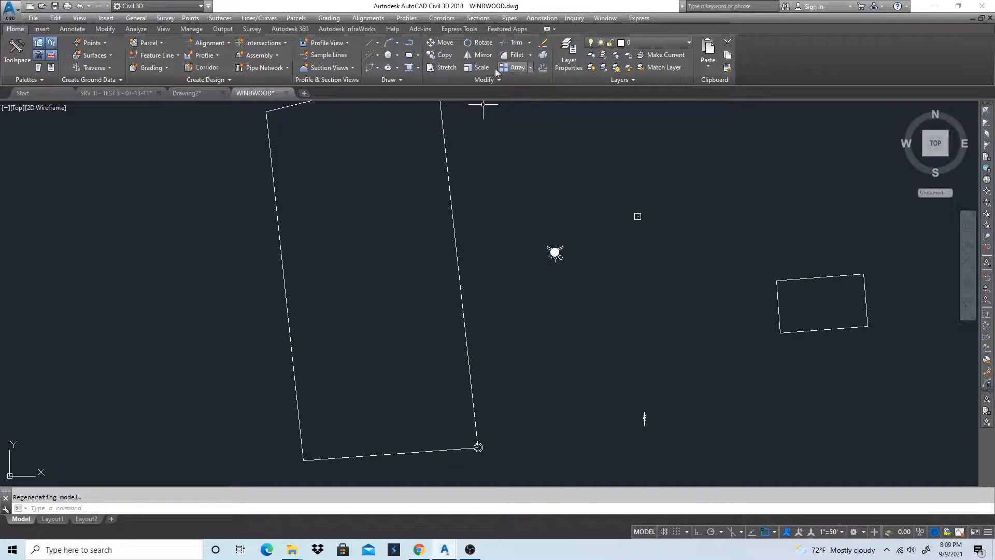
click(466, 69)
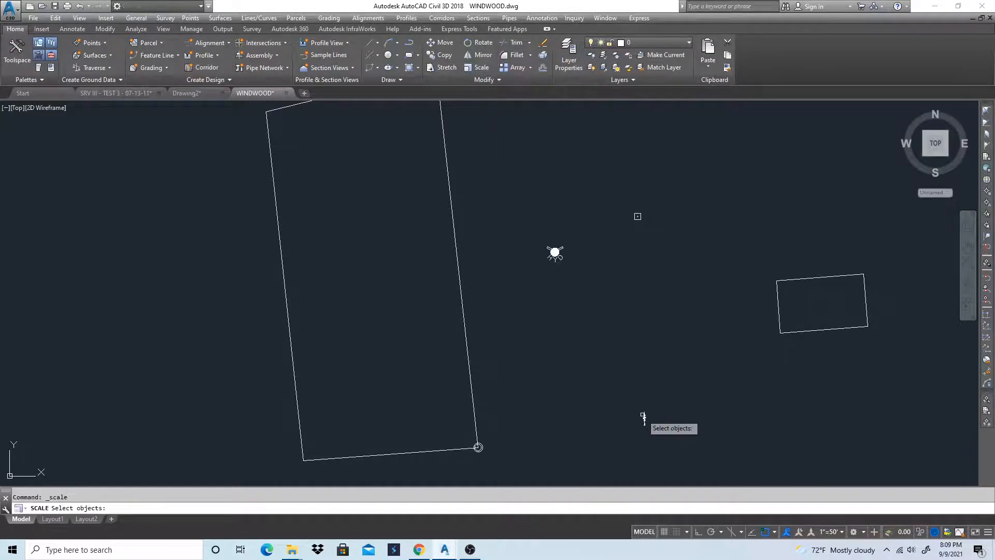
click(645, 419)
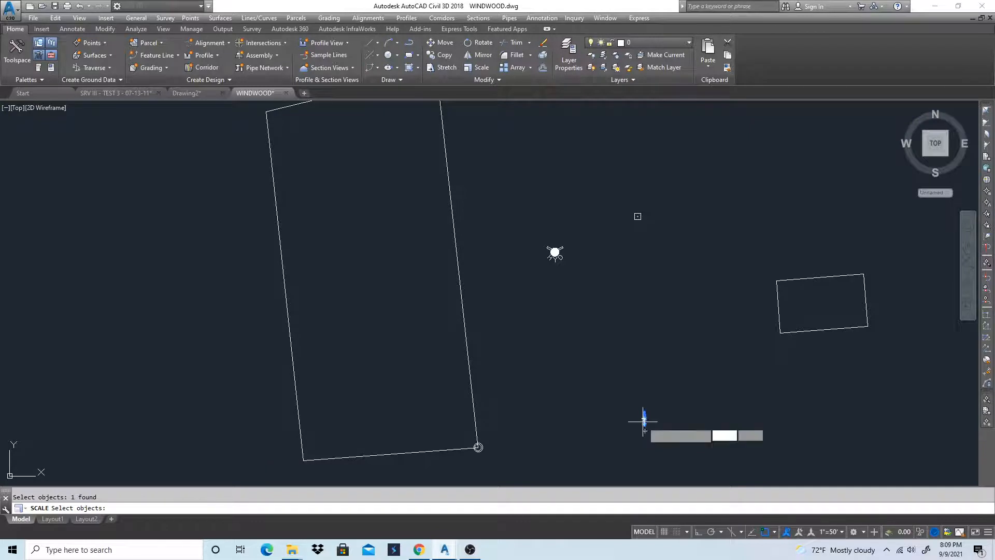
key(Return)
click(654, 427)
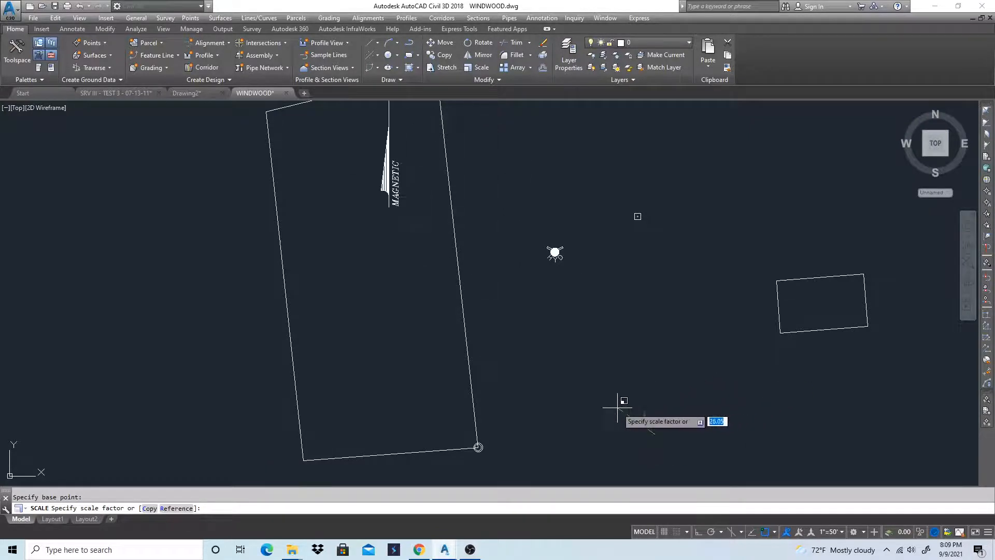
scroll(645, 407, down, 3)
scroll(640, 411, down, 1)
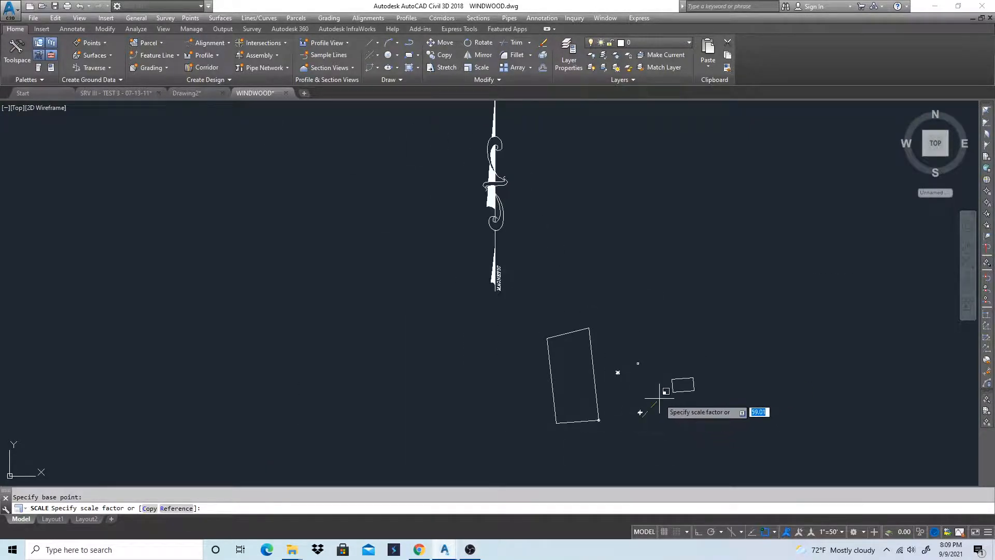
scroll(659, 439, up, 4)
scroll(661, 440, down, 4)
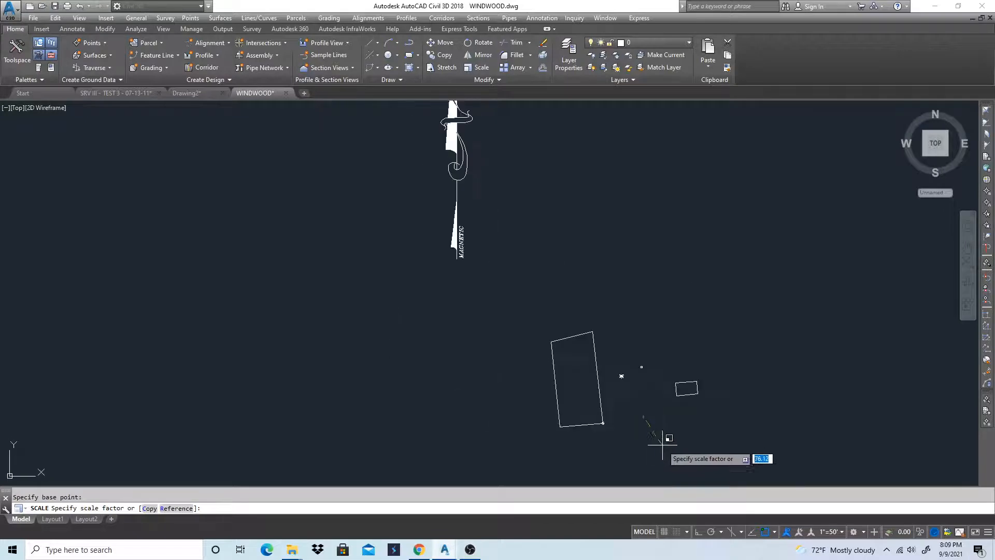
key(Escape)
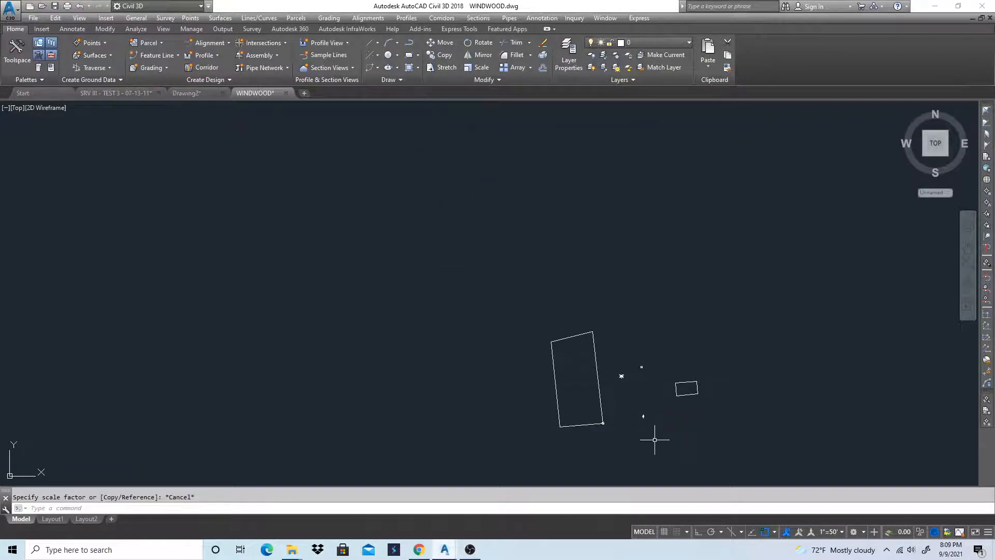
Scale up the north arrow southeast of the hydrant, using a base point just beside it and picking the scale factor freehand
text(sc)
key(Return)
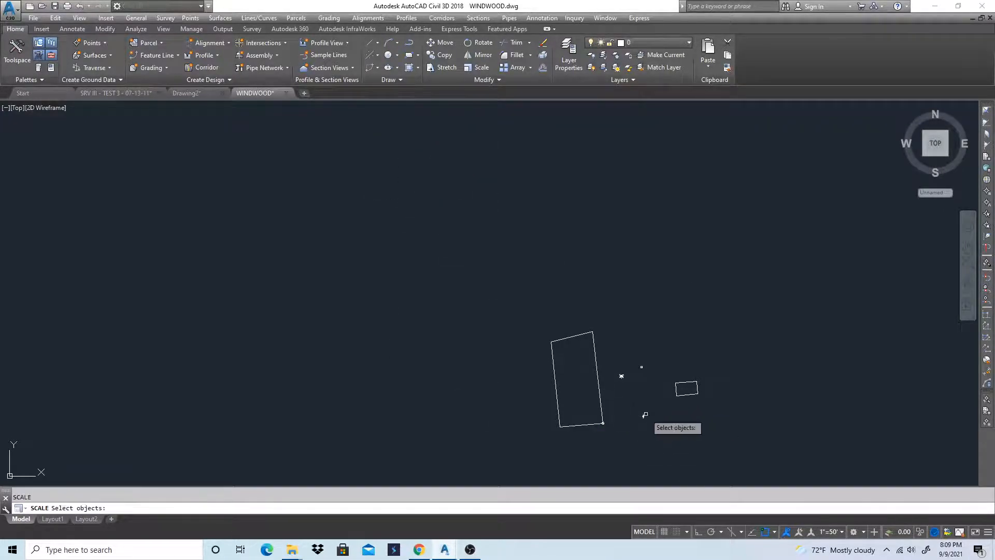
click(642, 417)
key(Return)
click(644, 420)
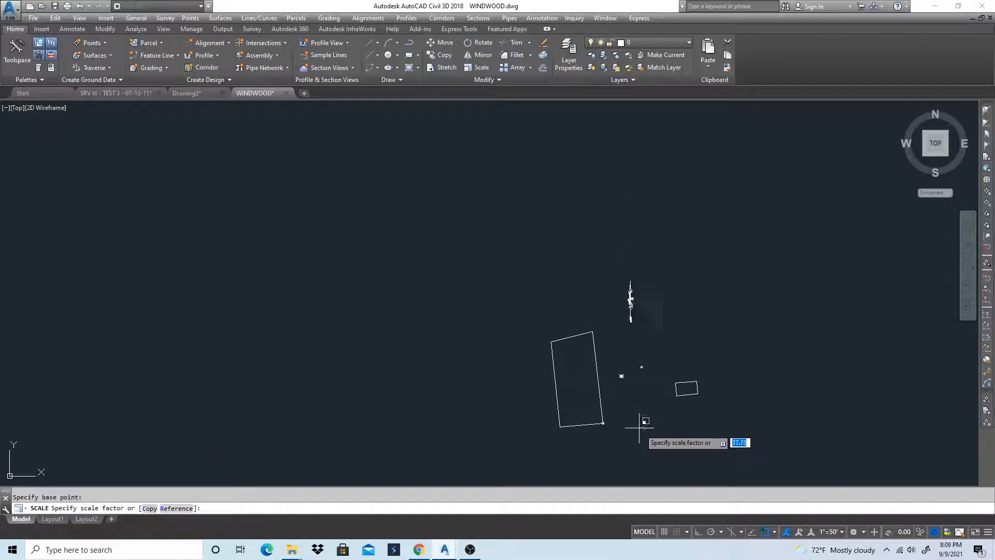
scroll(644, 426, up, 2)
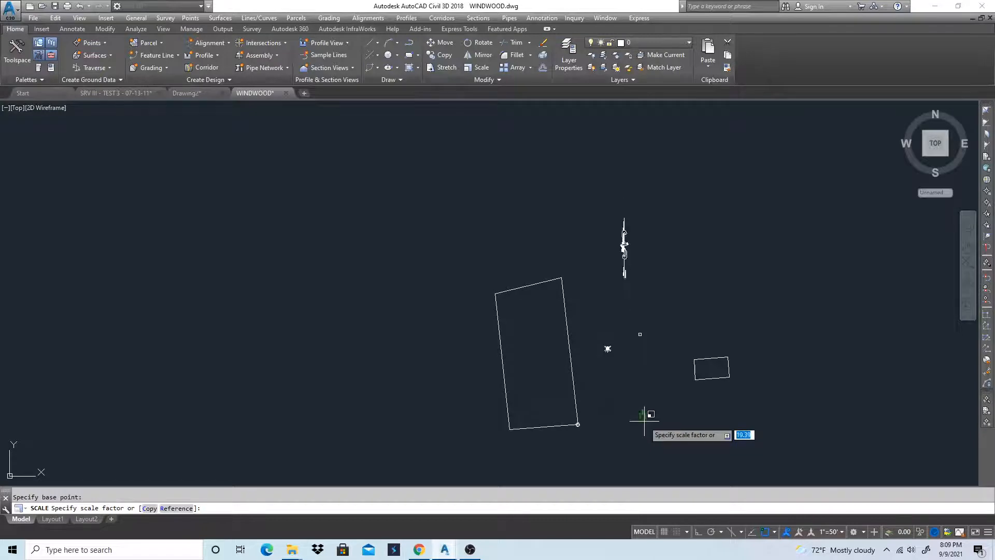
click(646, 423)
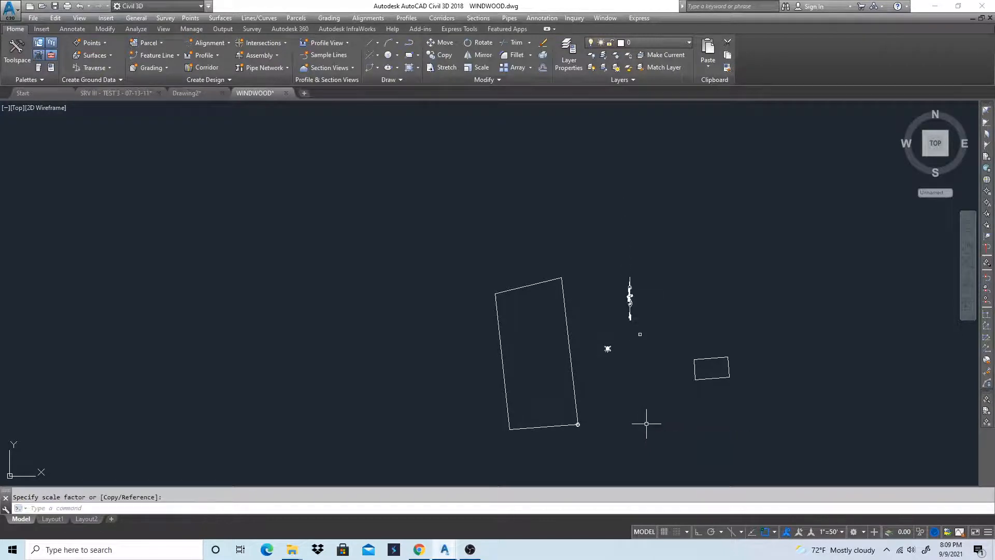
Scale the north arrow by a factor of 1.2 about its lower tip
scroll(622, 290, up, 6)
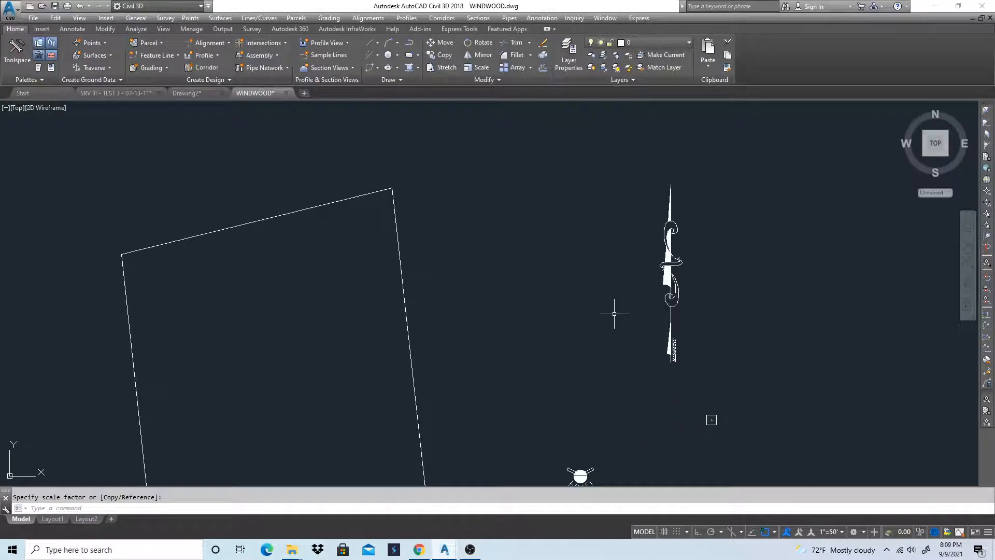
text(sc)
key(Return)
click(668, 298)
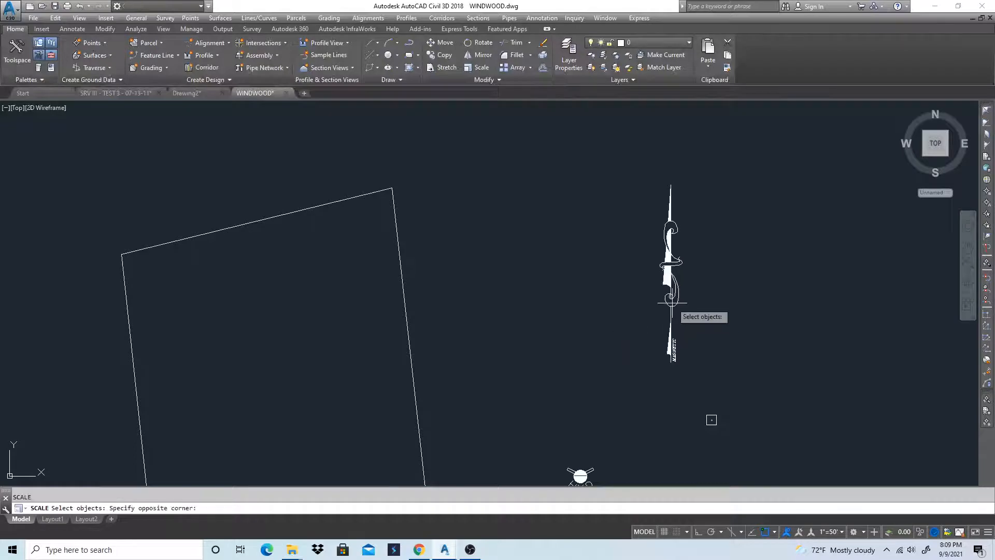
click(691, 321)
key(Return)
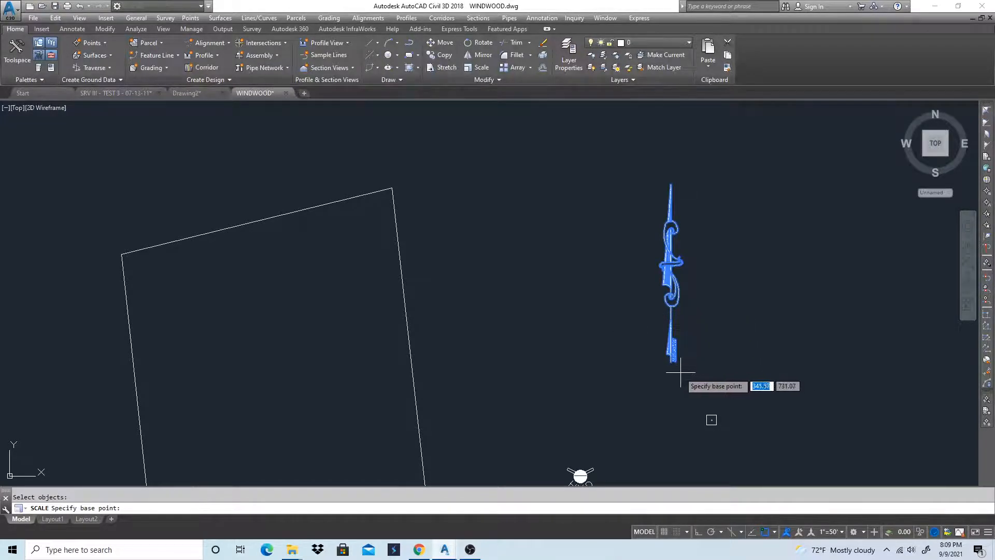
click(671, 363)
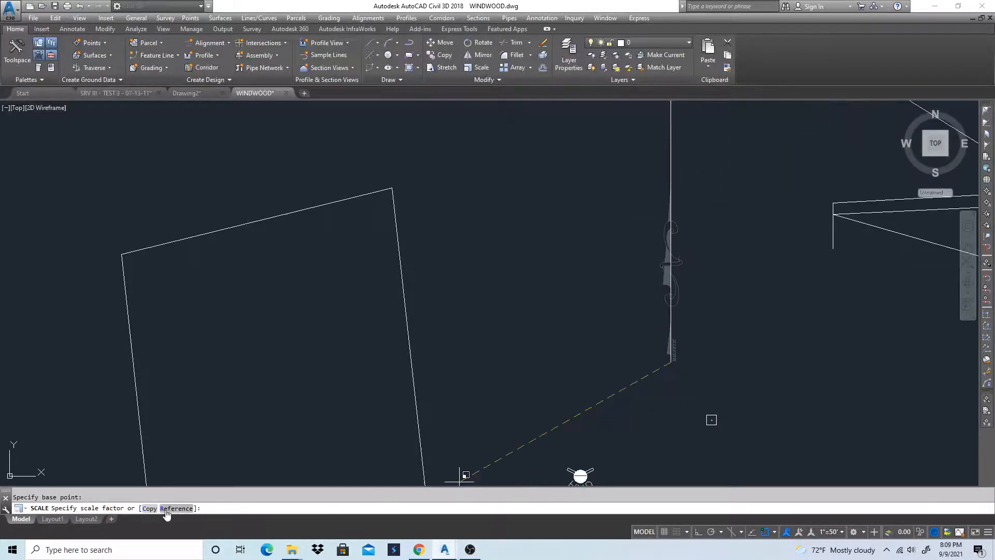
text(1)
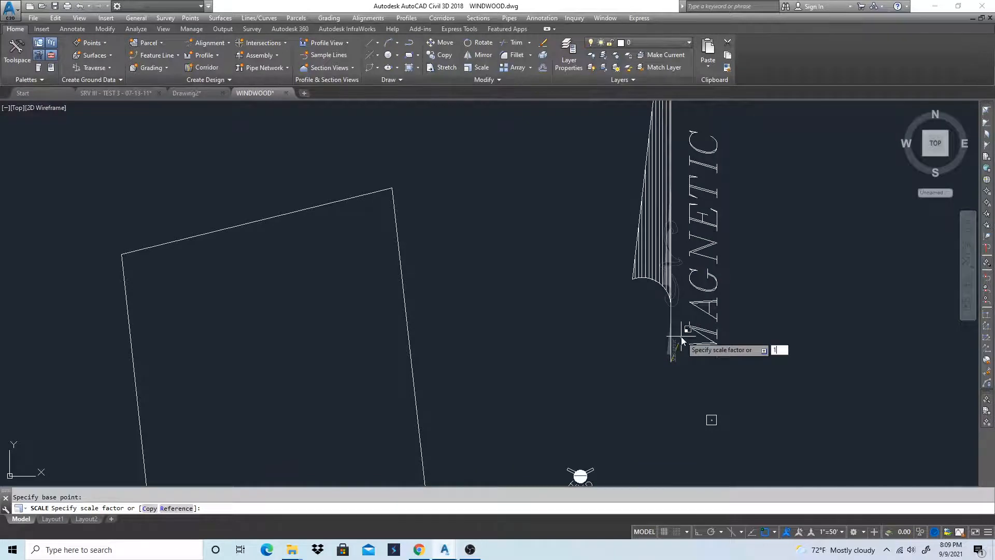
text(.2)
key(Return)
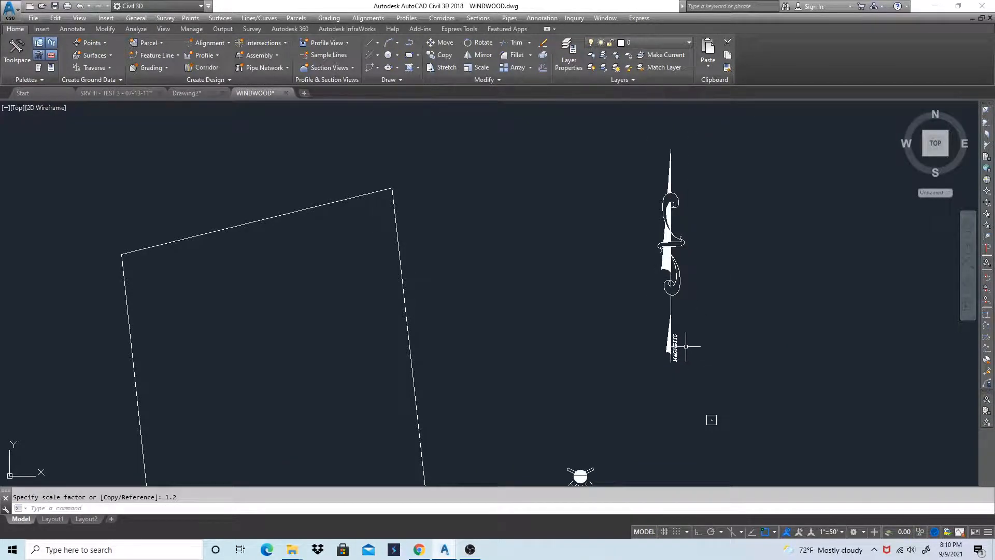
Scale the north arrow by a factor of .5 about an endpoint on its lower scroll
text(s)
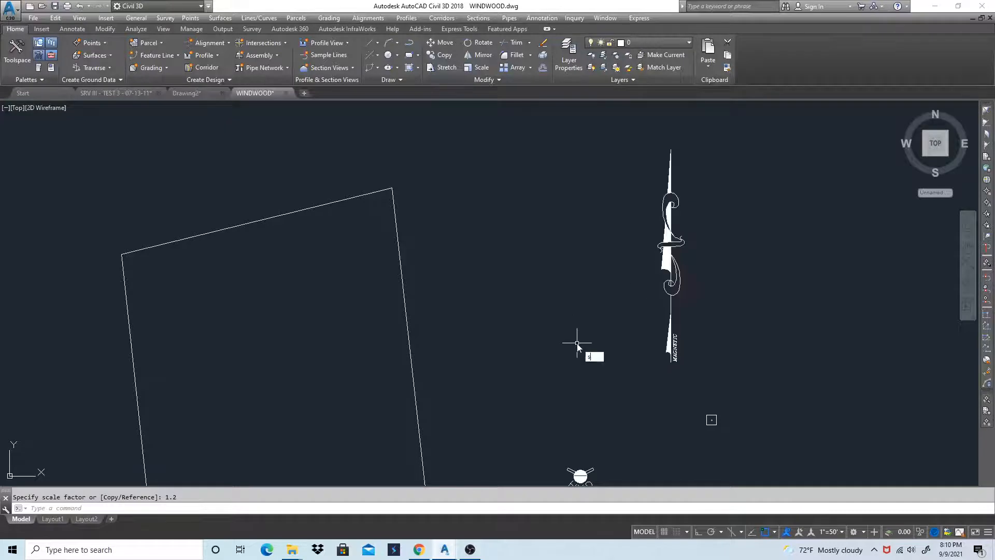
text(c)
key(Return)
click(676, 269)
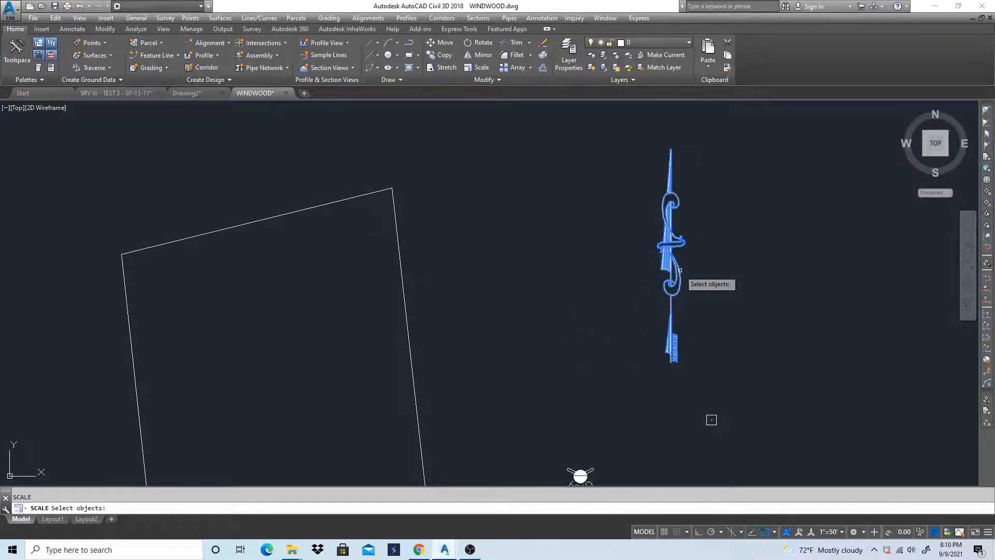
key(Return)
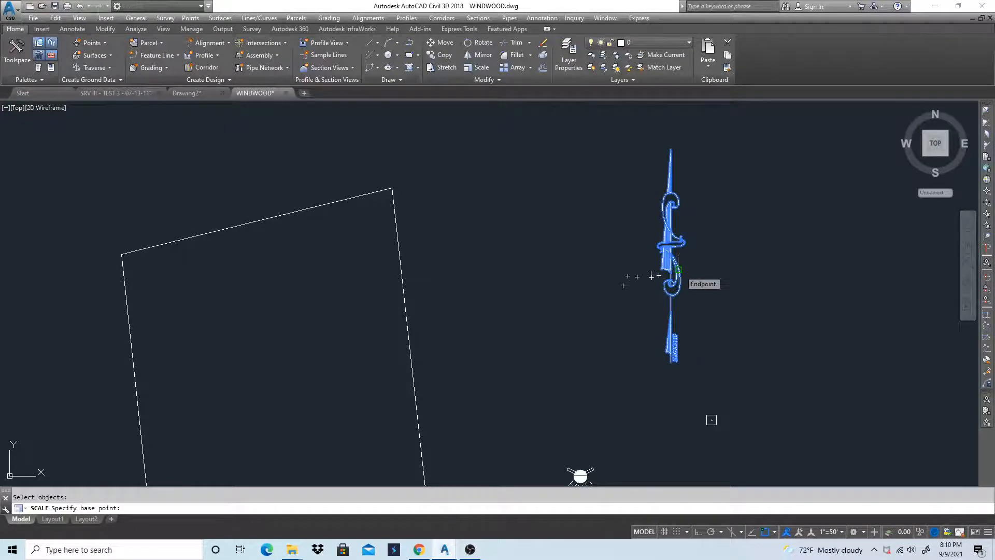
click(678, 269)
key(Return)
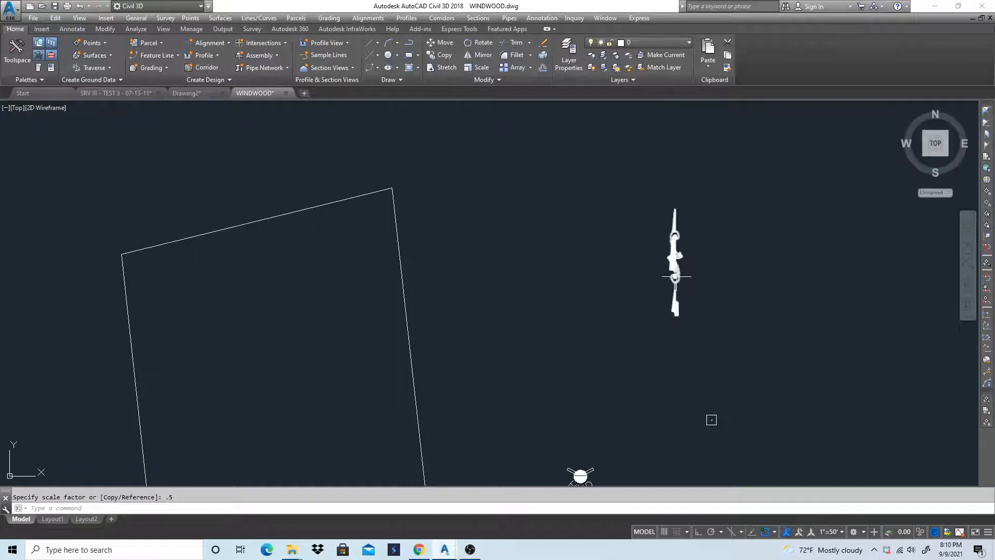
Scale the north arrow by a factor of 1.5 about an endpoint near its middle
key(Return)
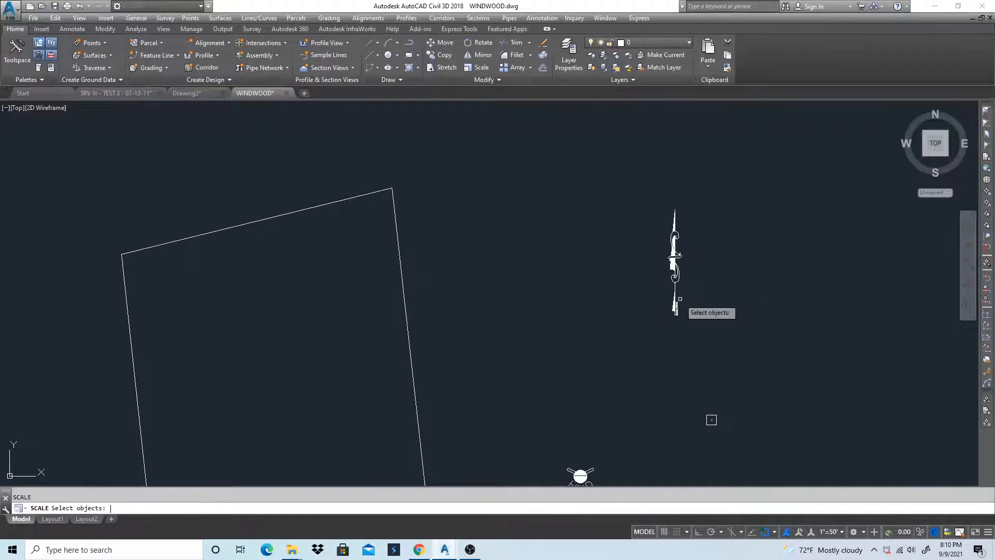
click(676, 270)
key(Return)
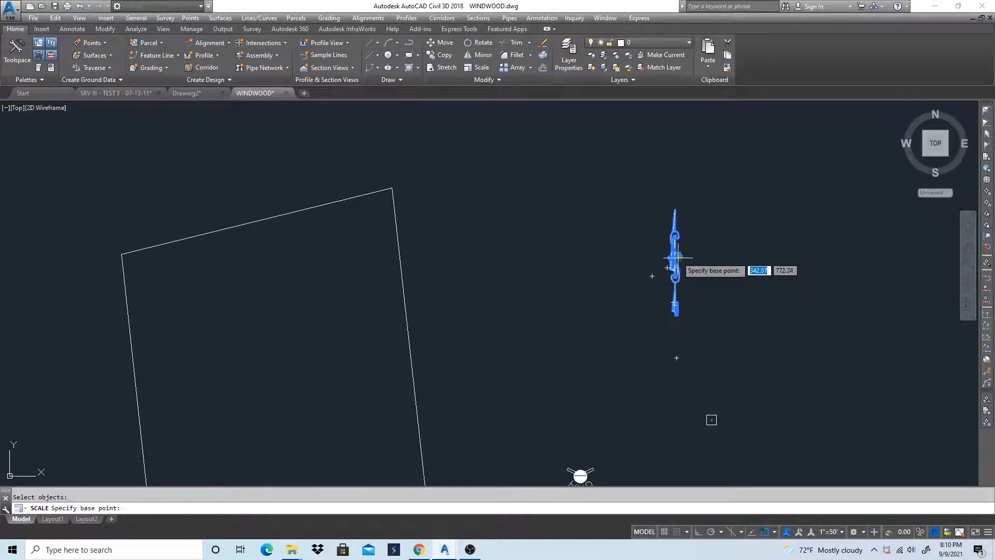
click(676, 258)
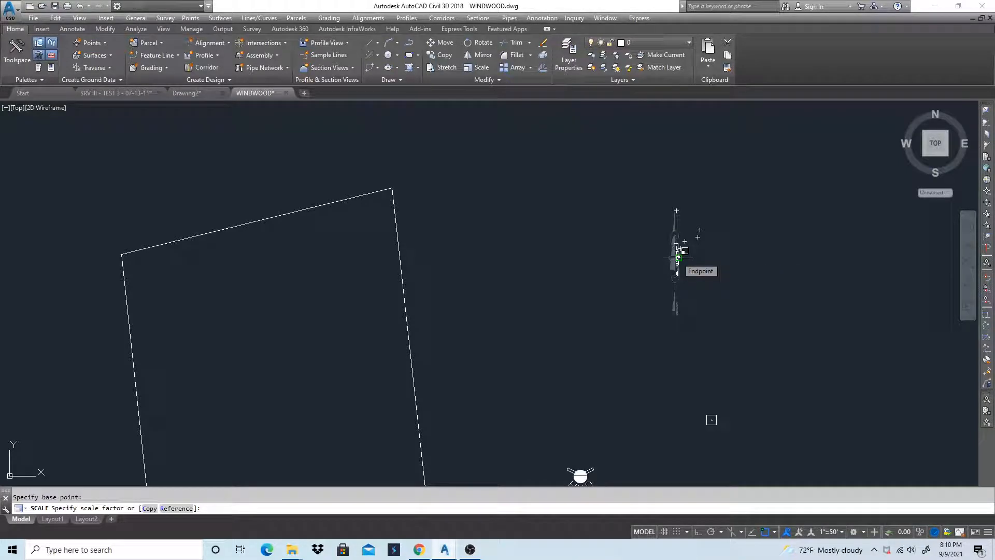
text(1.5)
key(Return)
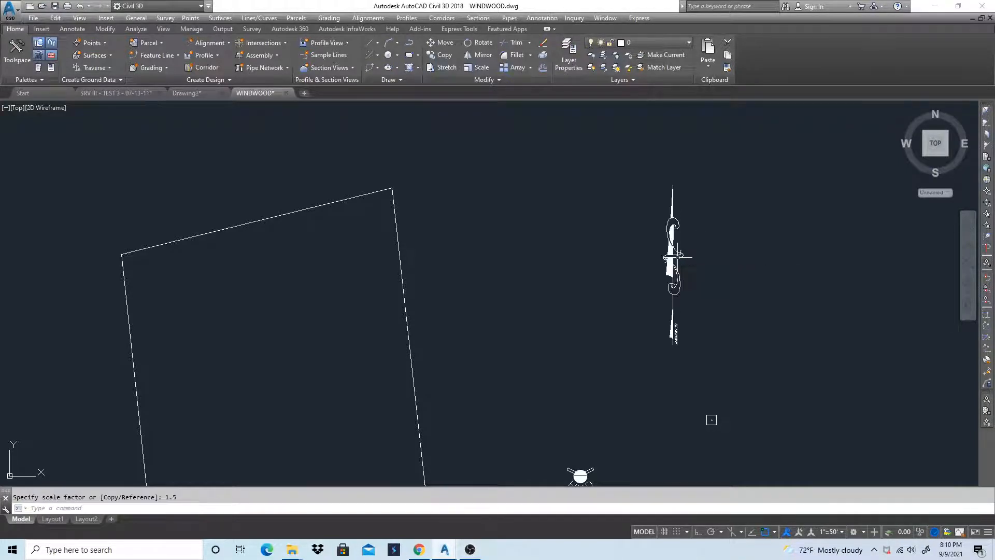
Explode the north arrow block so that its MAGNETIC label can be edited
scroll(668, 347, up, 2)
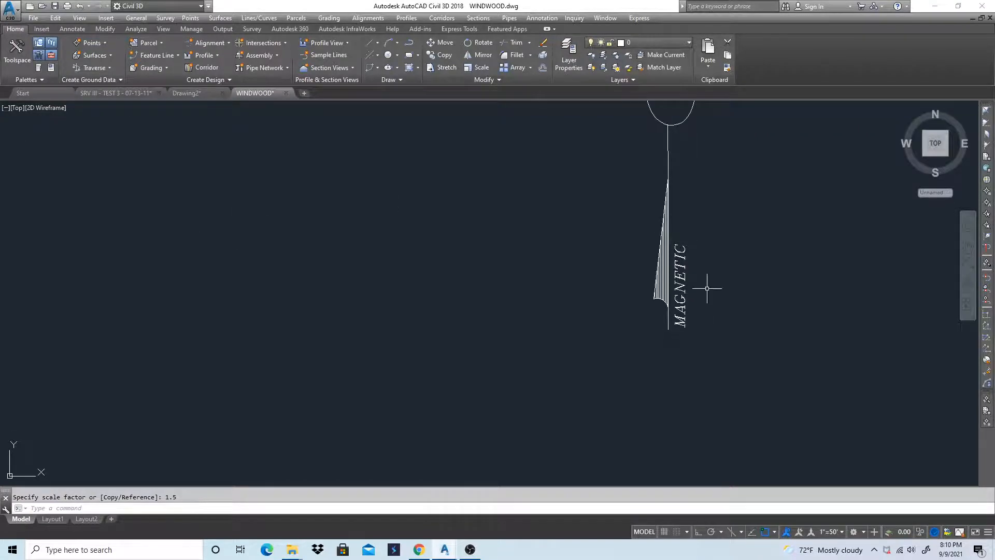
scroll(678, 312, down, 2)
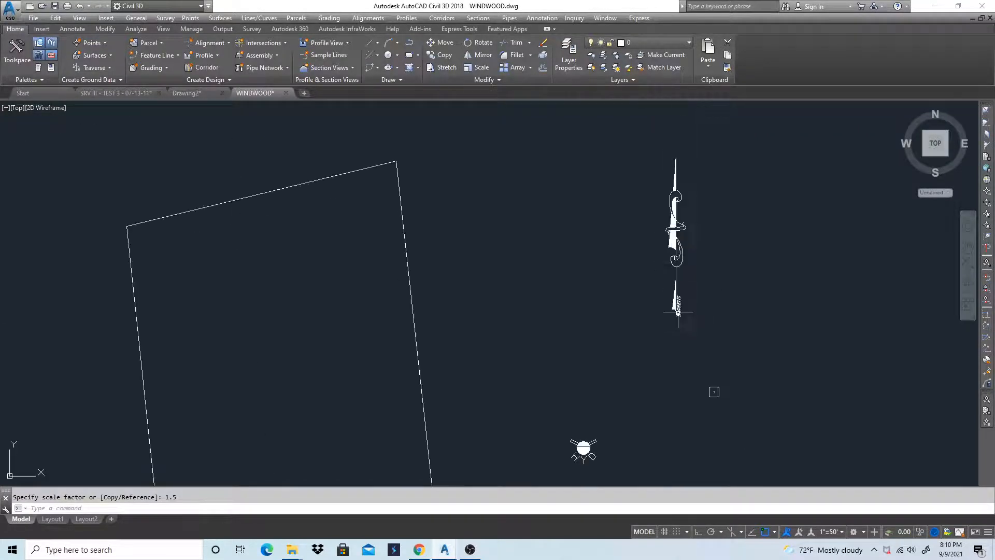
text(X)
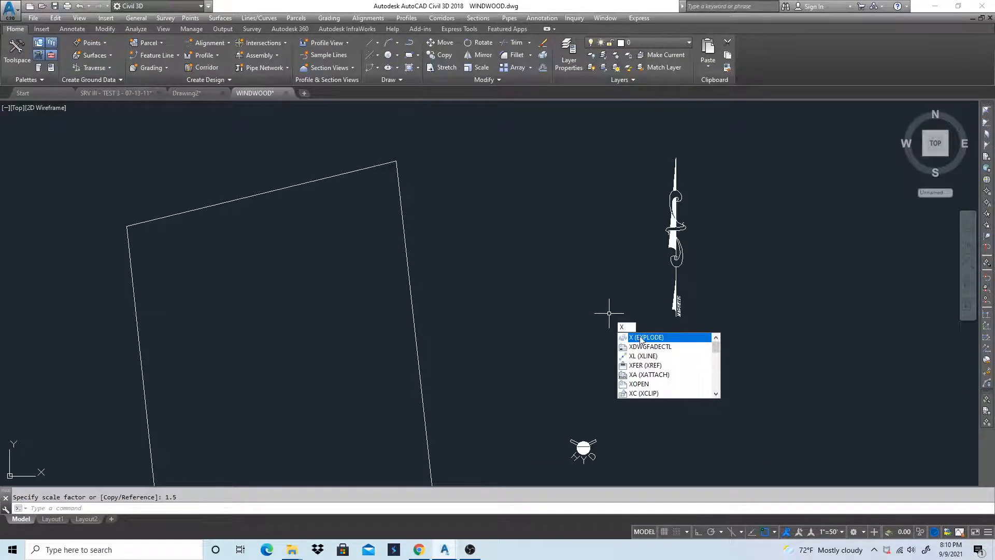
click(642, 338)
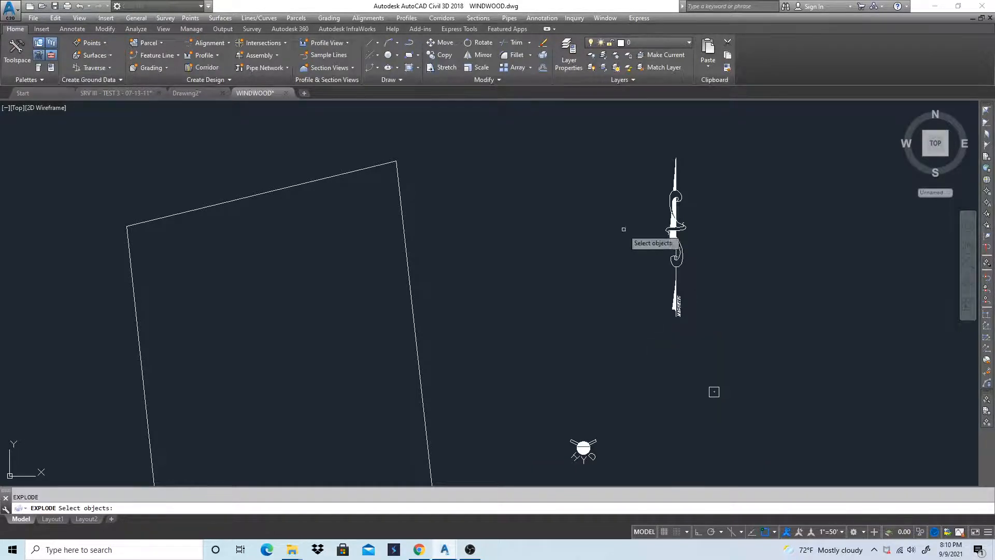
click(678, 269)
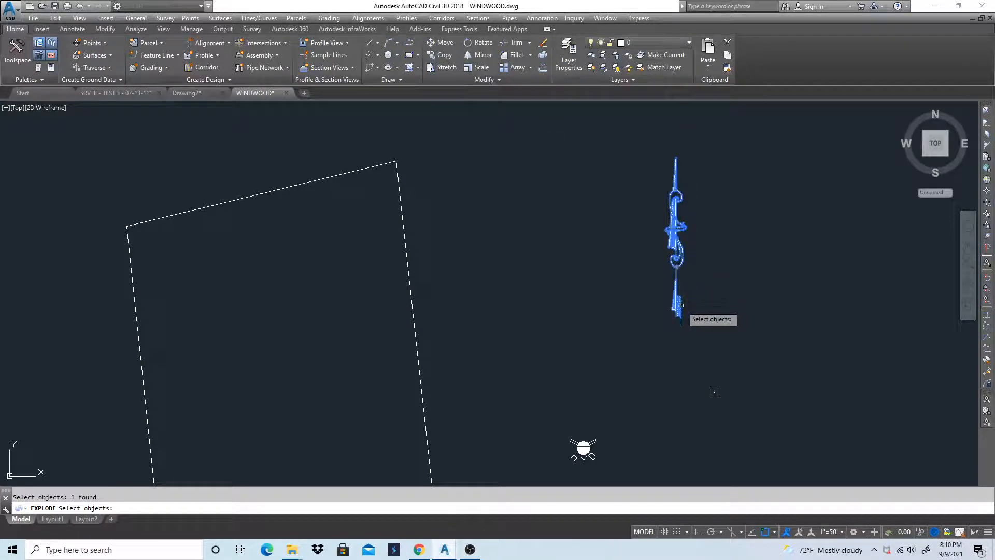
key(Return)
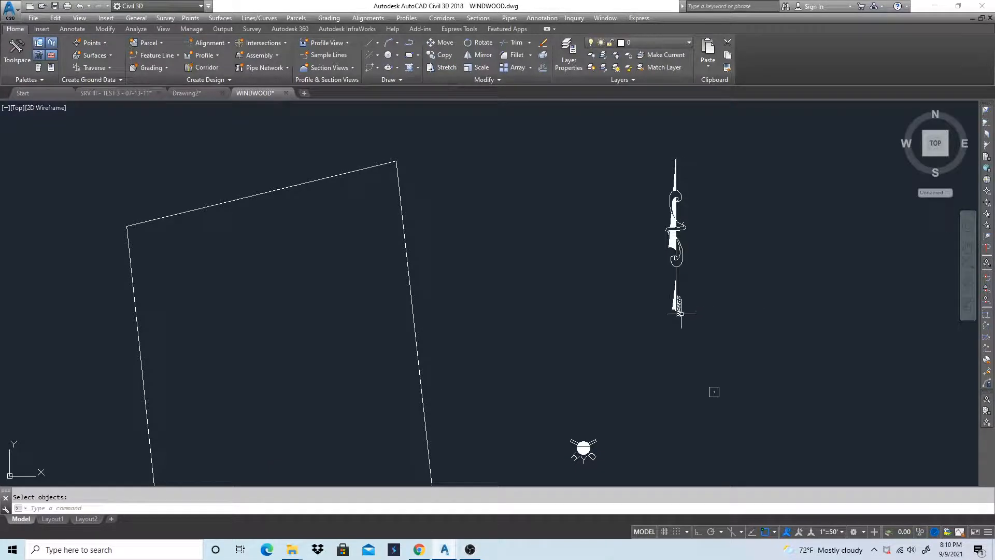
Change the north arrow's MAG-DATE attribute value to PB129PG16 and apply it
scroll(681, 314, up, 7)
click(685, 290)
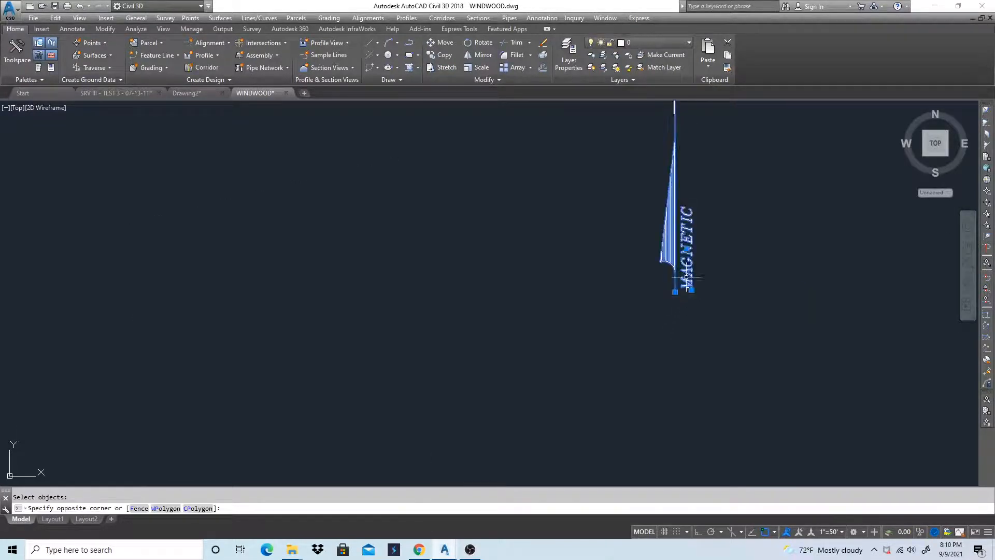
click(686, 279)
double_click(687, 281)
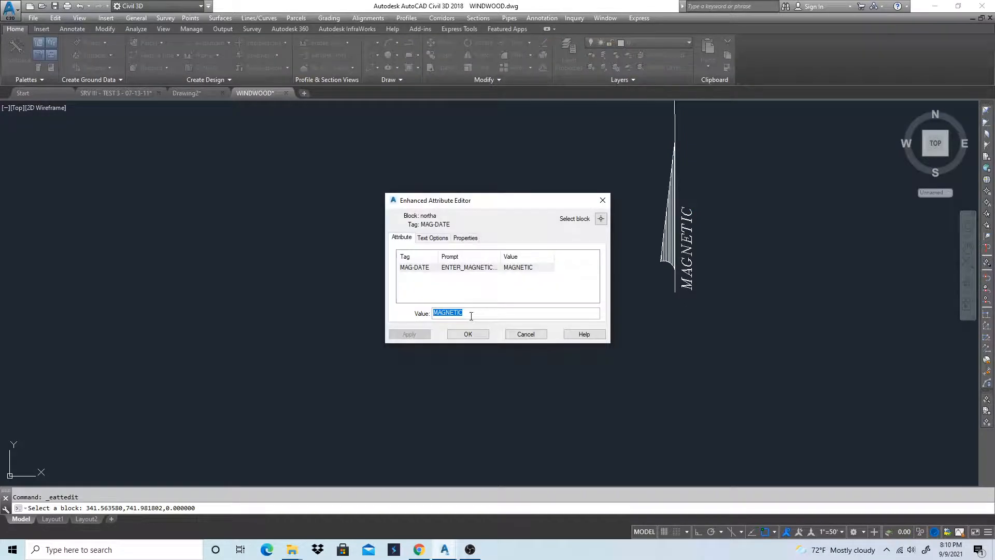
text(PB)
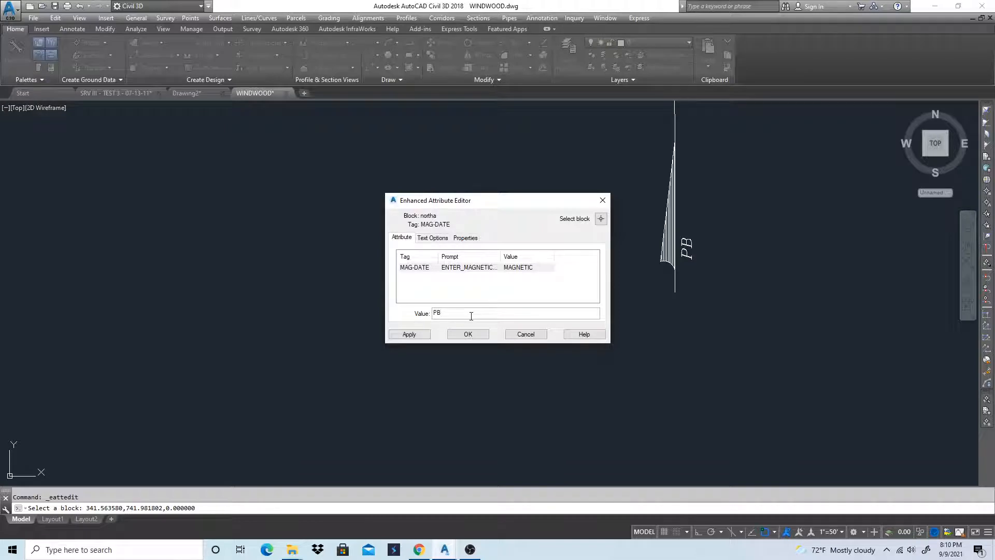
text(129PG116)
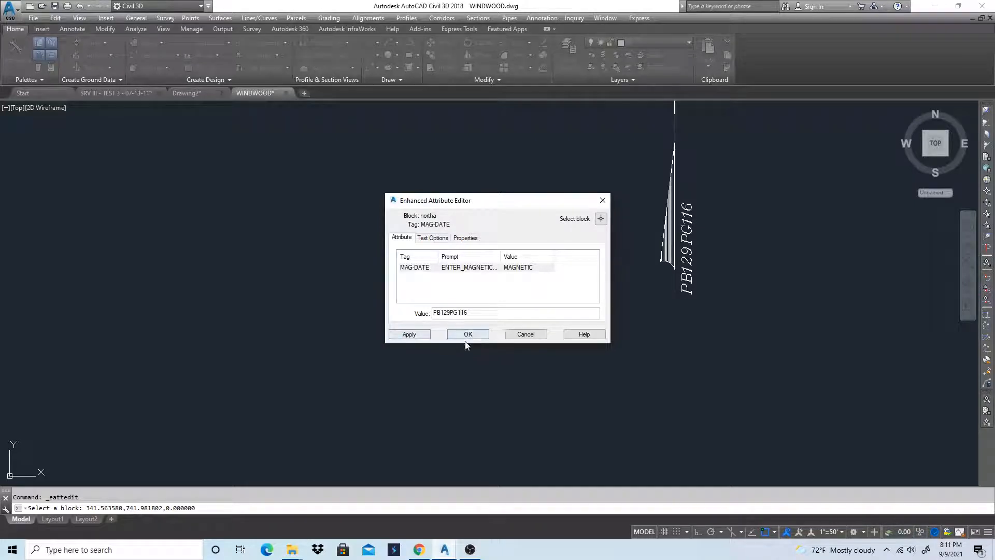
key(Delete)
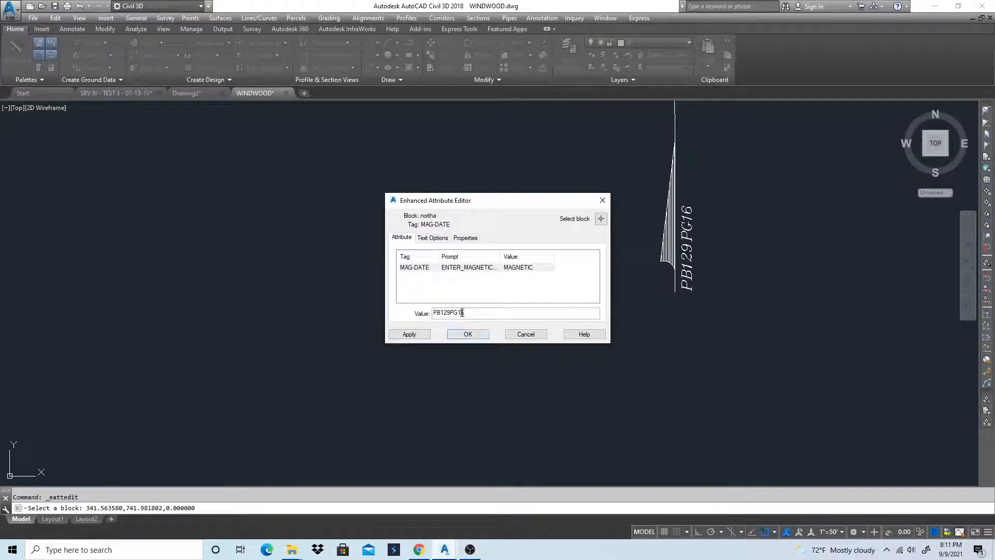
click(409, 335)
click(467, 333)
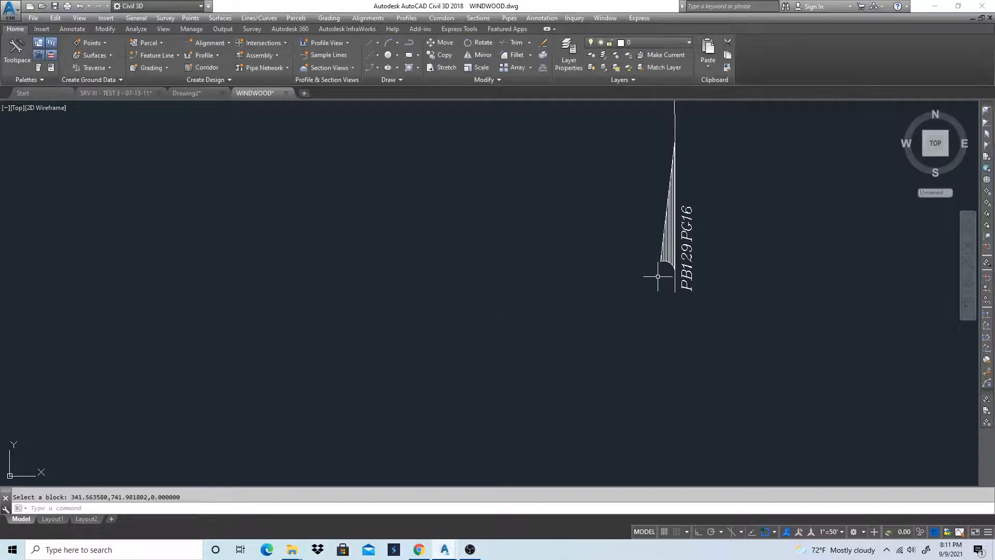
Copy the iron pin symbol from the lot's lower-right corner to the other three lot corners
scroll(606, 304, down, 5)
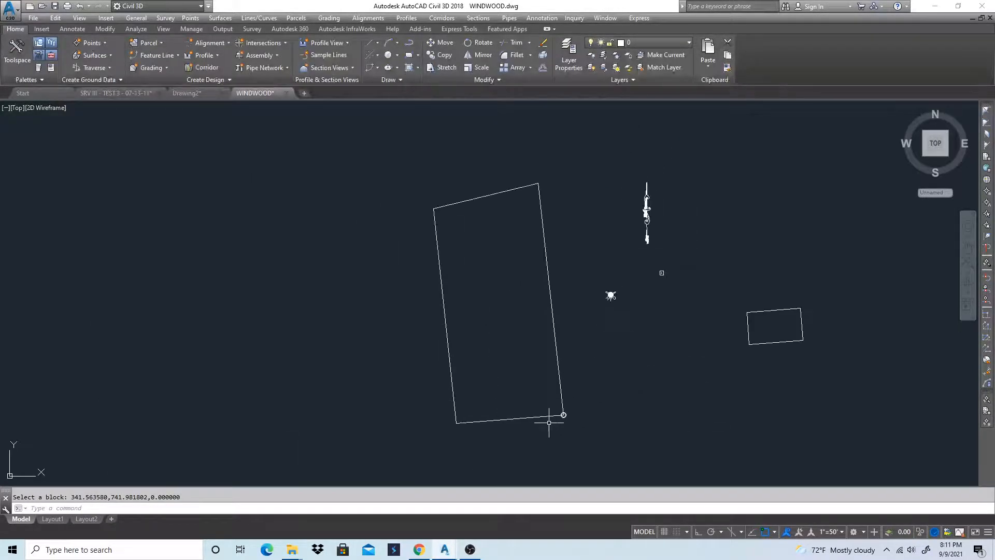
scroll(551, 422, up, 6)
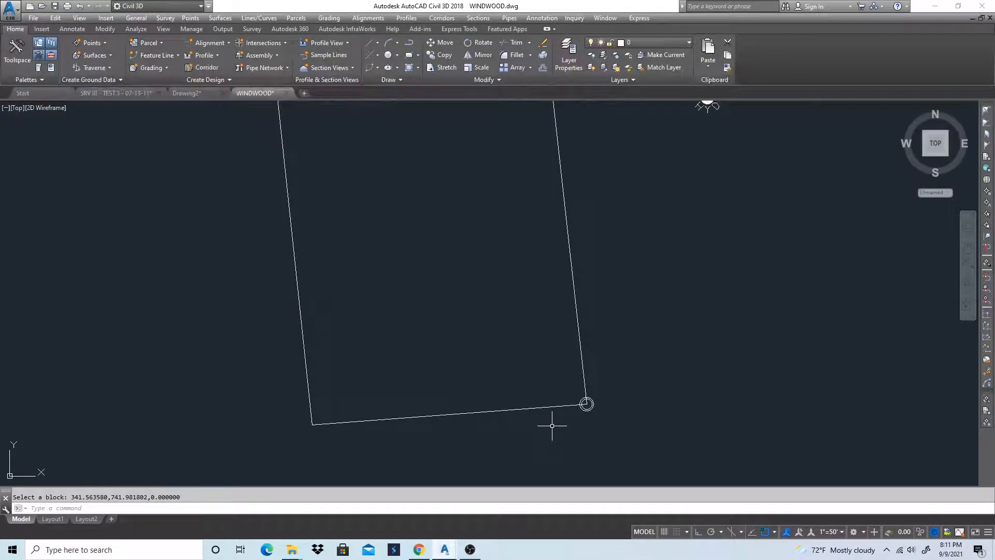
text(co)
key(Return)
click(587, 404)
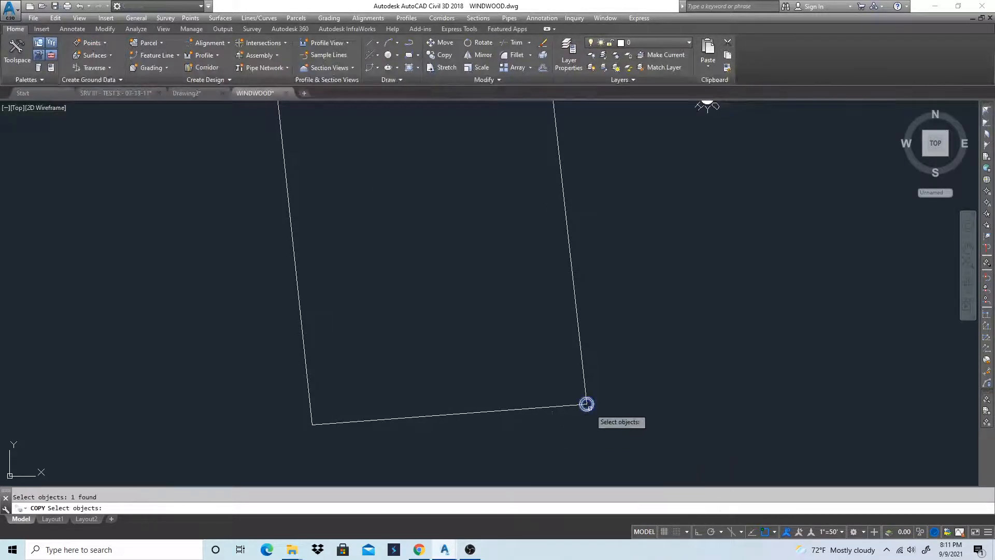
key(Return)
click(587, 404)
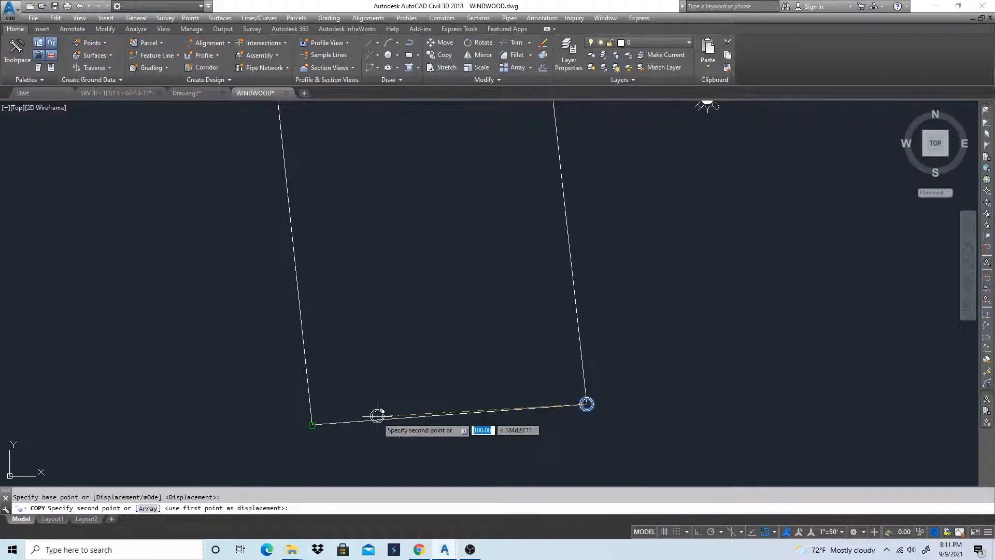
scroll(382, 422, down, 6)
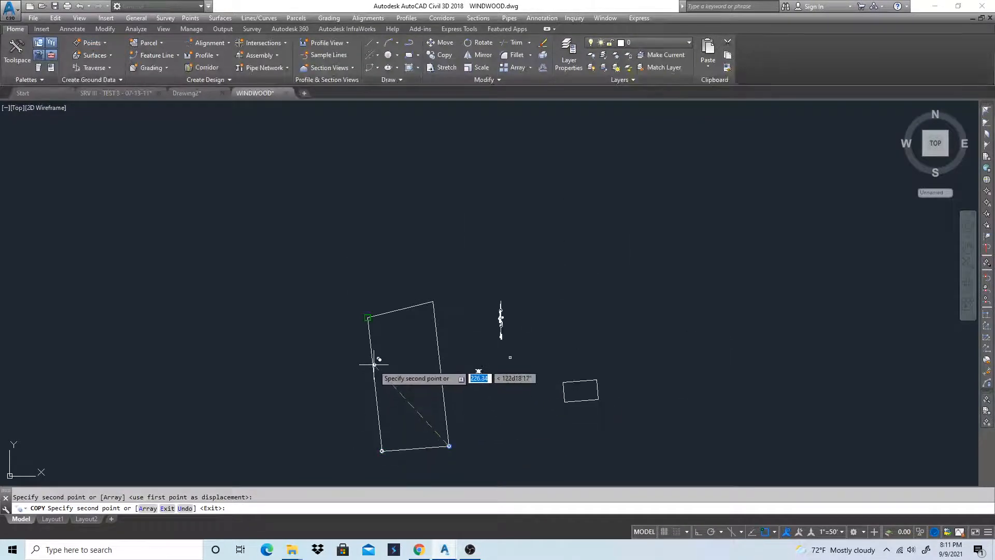
click(433, 301)
key(Return)
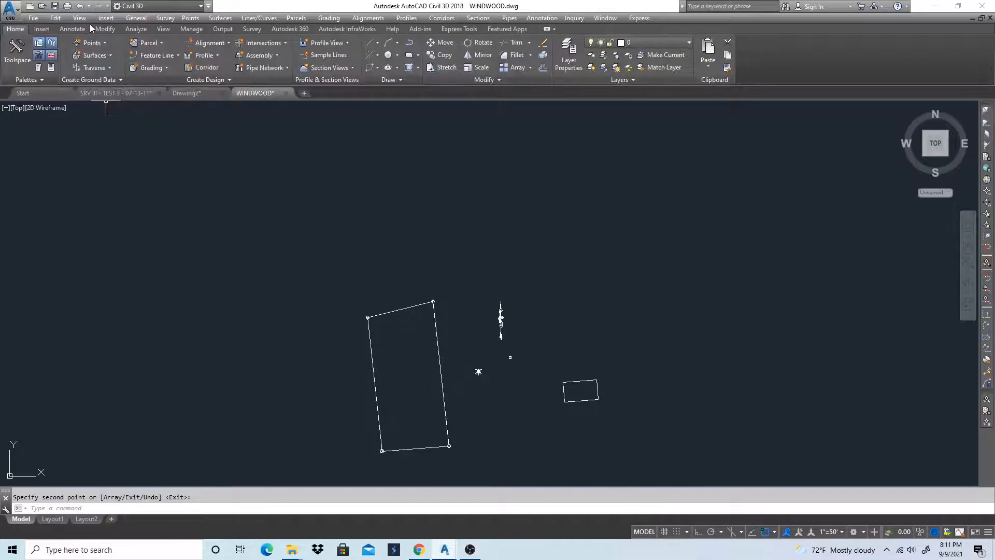
Add Single Segment line labels in the Standard style to all four sides of the lot
click(73, 29)
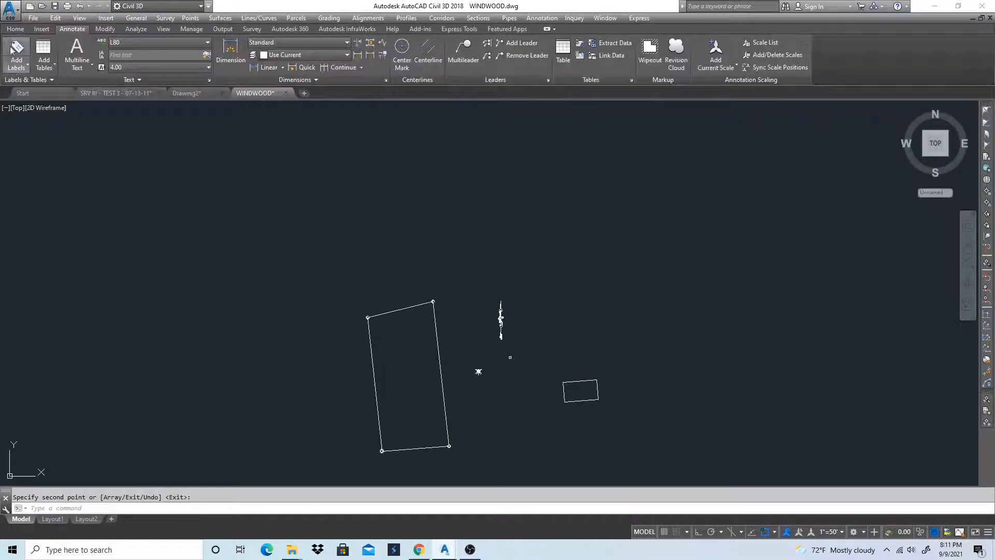
click(17, 69)
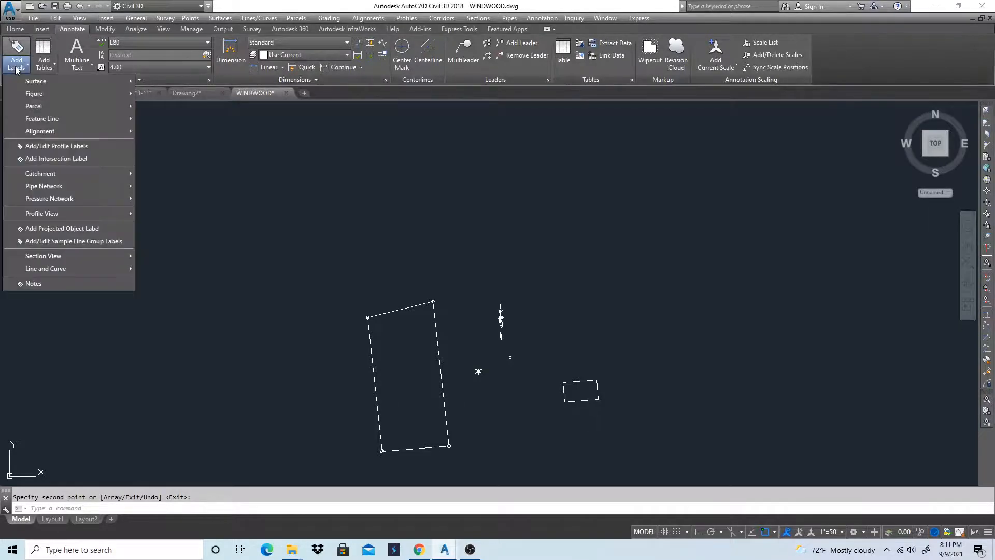
mouse_move(43, 270)
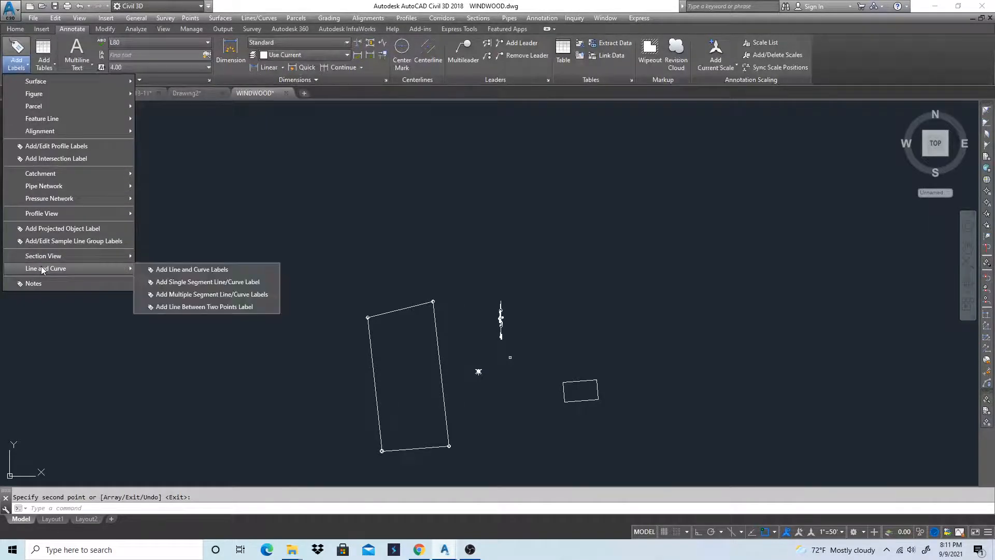
click(184, 270)
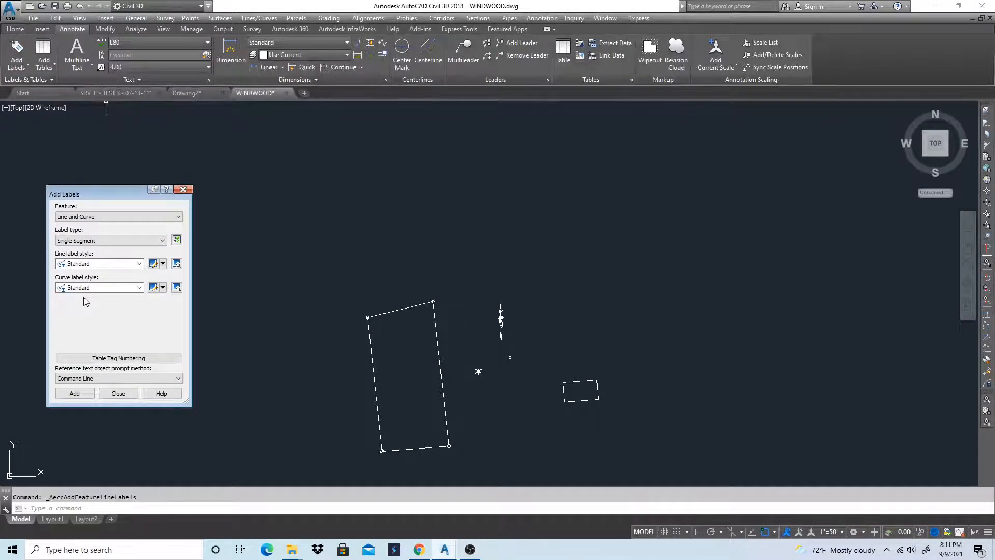
click(75, 393)
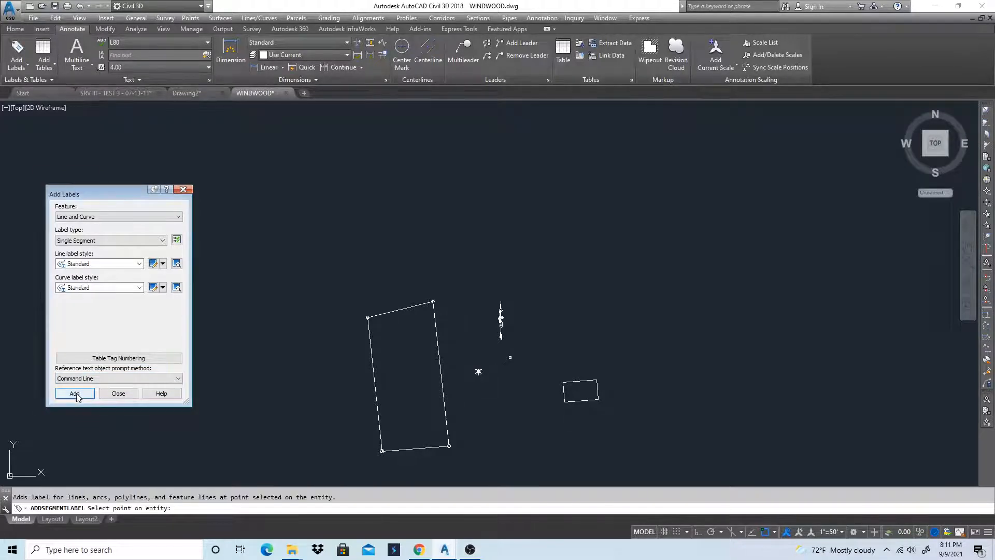
click(397, 309)
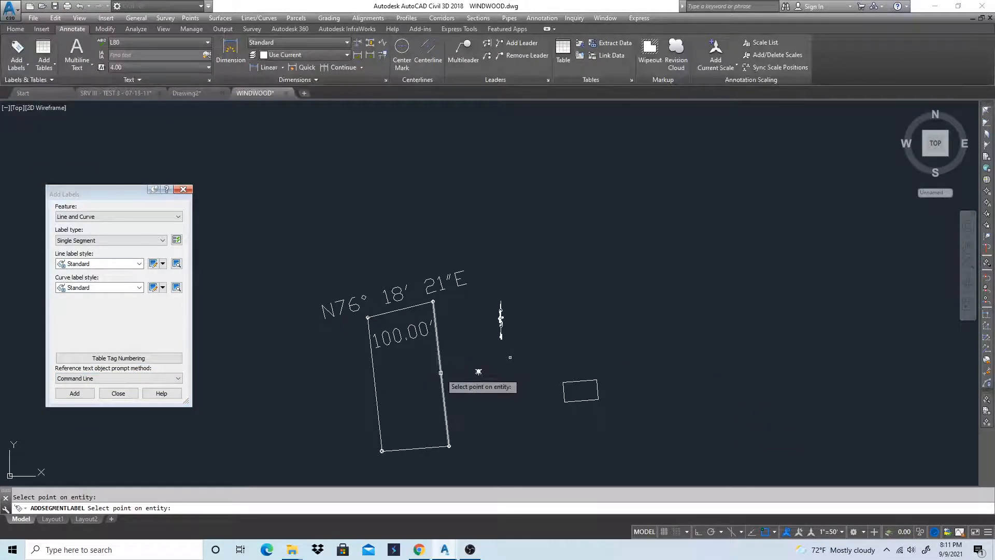
click(446, 370)
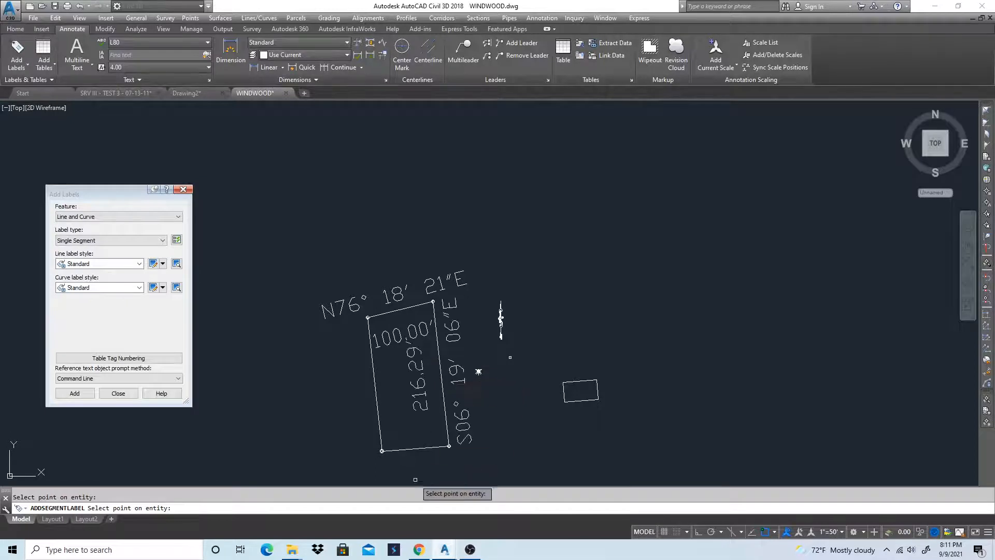
click(412, 447)
click(375, 388)
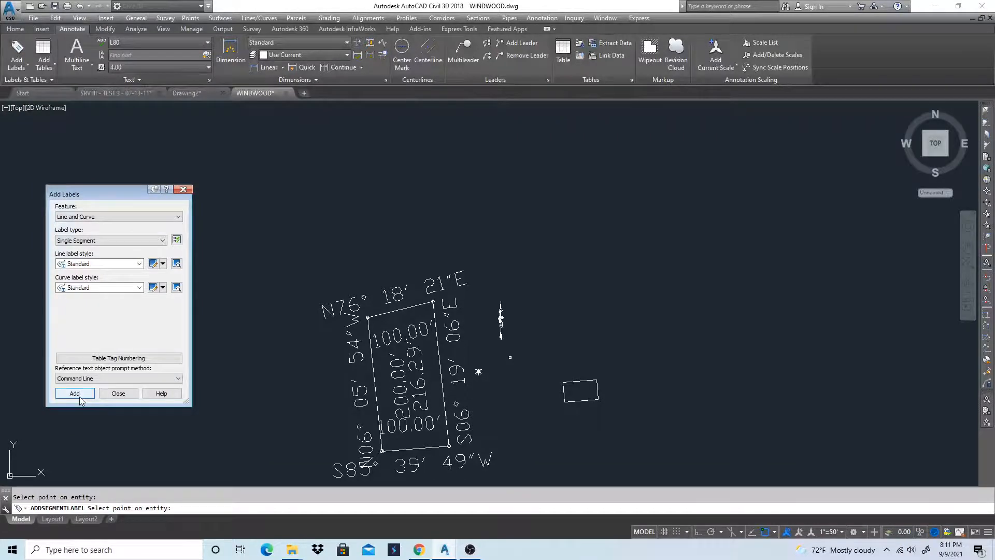
Edit the Standard line label style's Bearing component to a text height of 0.1" and a Y offset of 0.025"
click(152, 263)
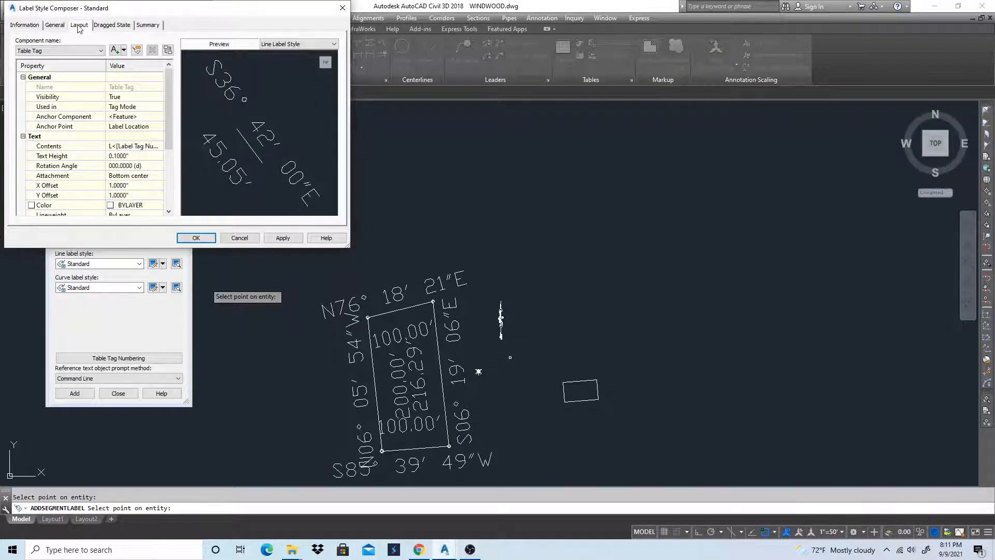
click(65, 50)
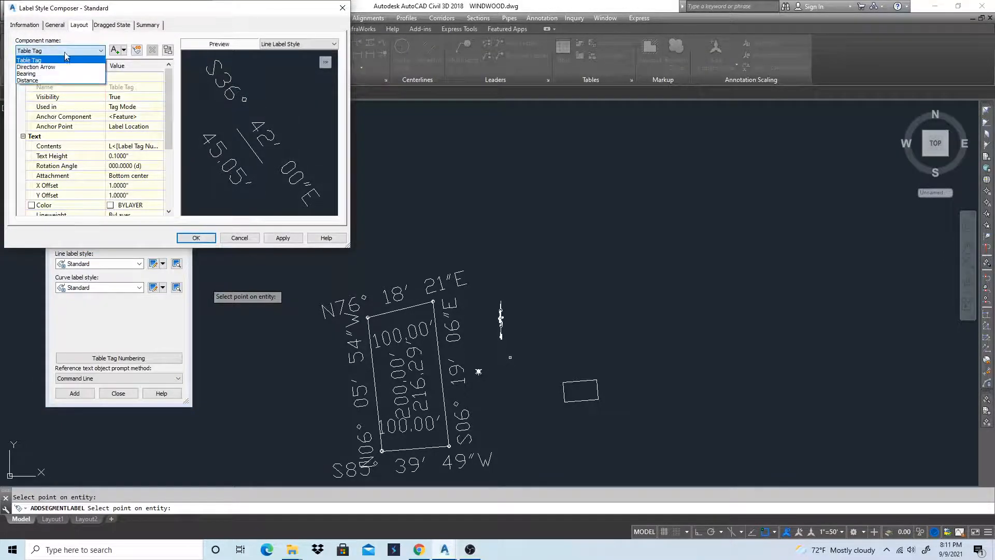
click(28, 74)
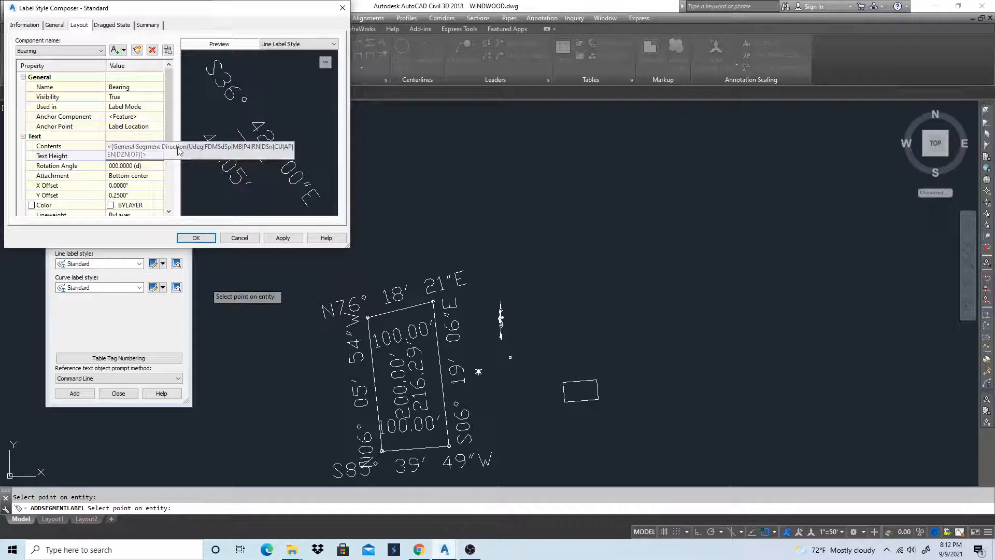
click(136, 156)
text(.1)
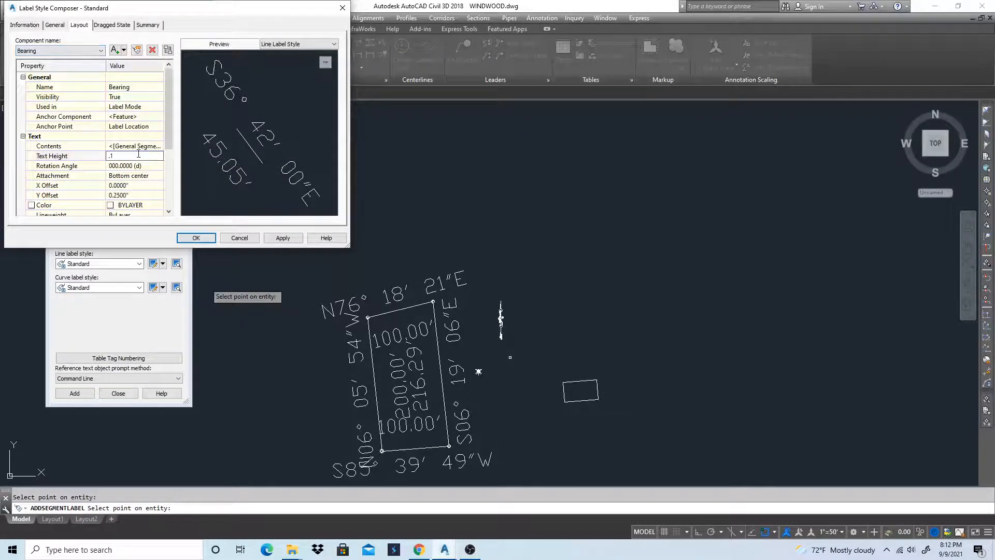
key(Return)
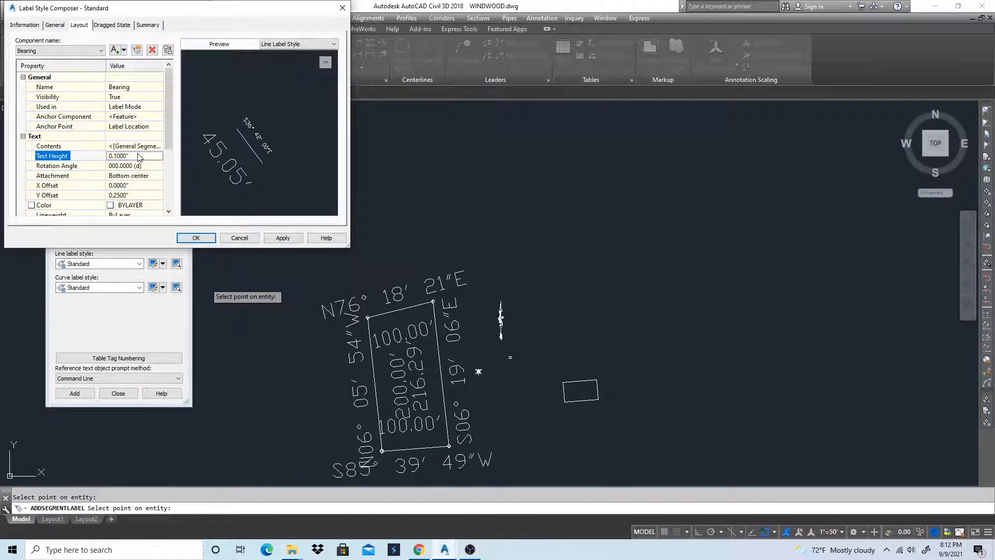
click(128, 196)
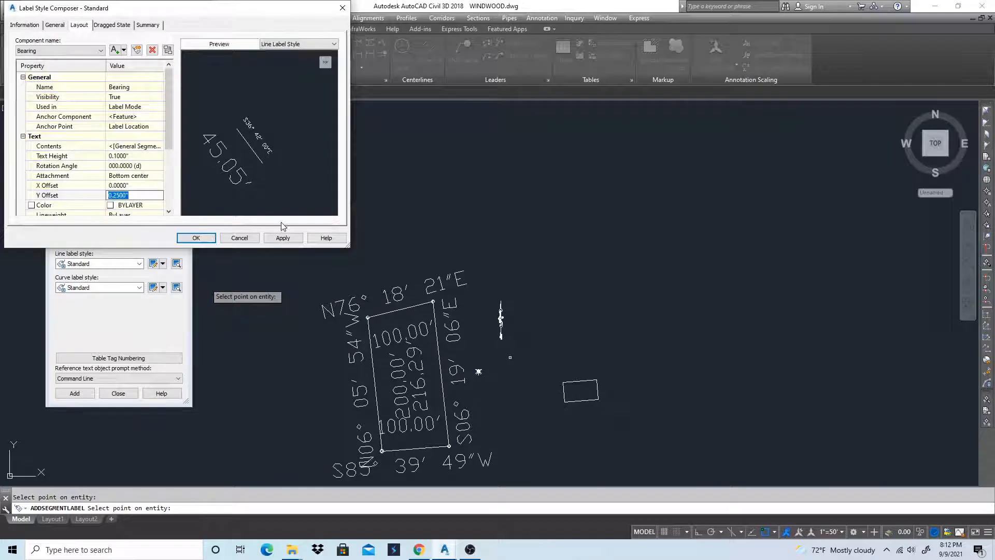
text(.025)
key(Return)
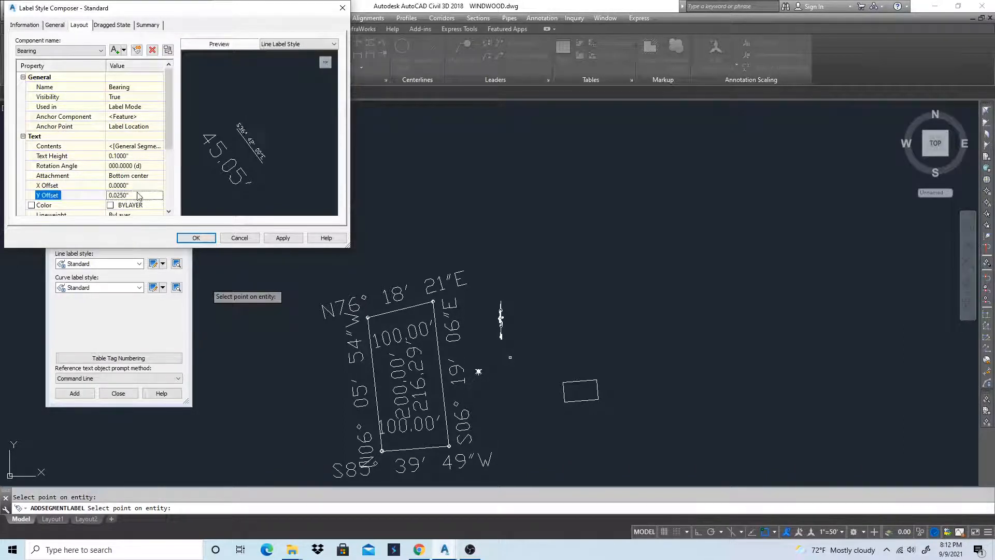
Set the precision of the Bearing component's General Segment Direction to 1 second and accept the text contents
click(159, 150)
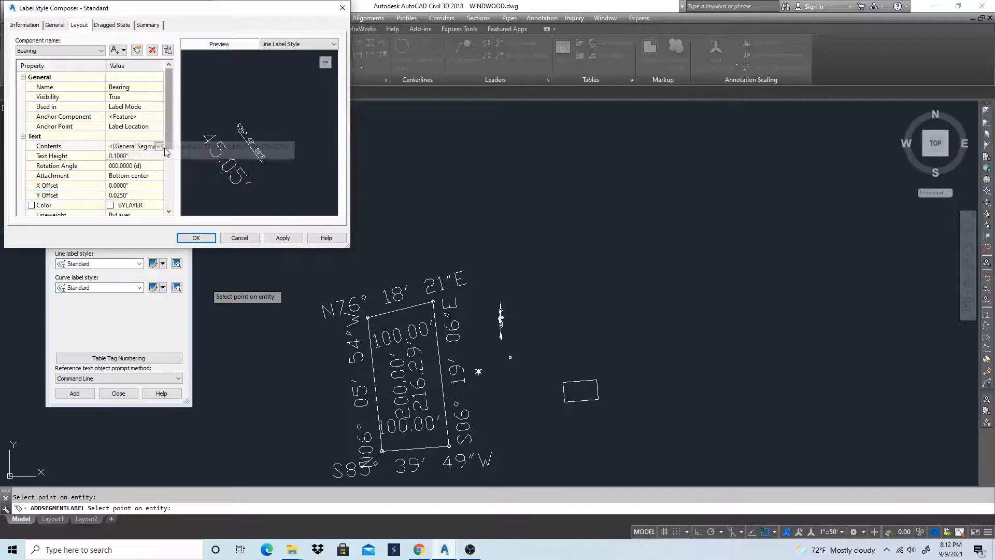
click(159, 146)
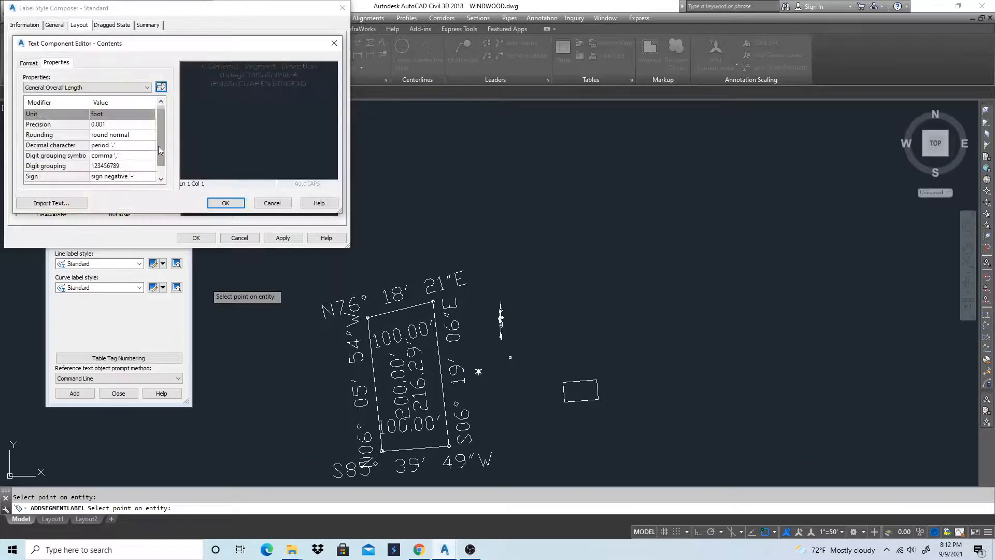
click(316, 80)
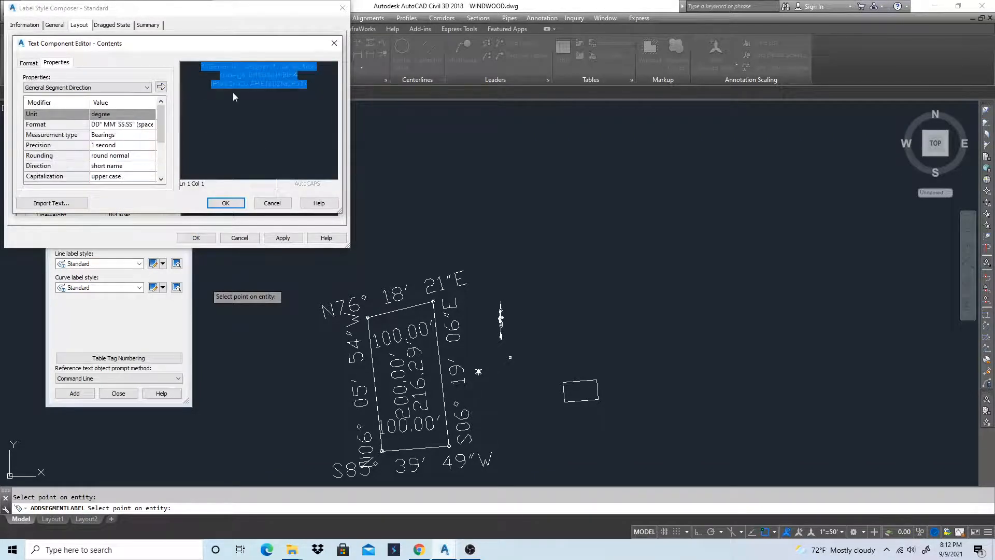
click(110, 136)
click(112, 145)
click(112, 144)
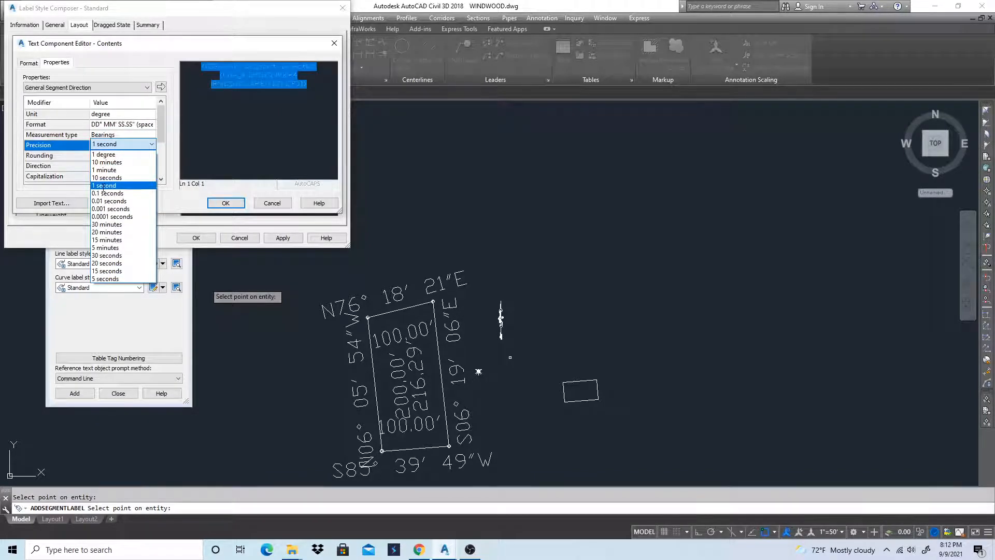
click(103, 185)
click(161, 87)
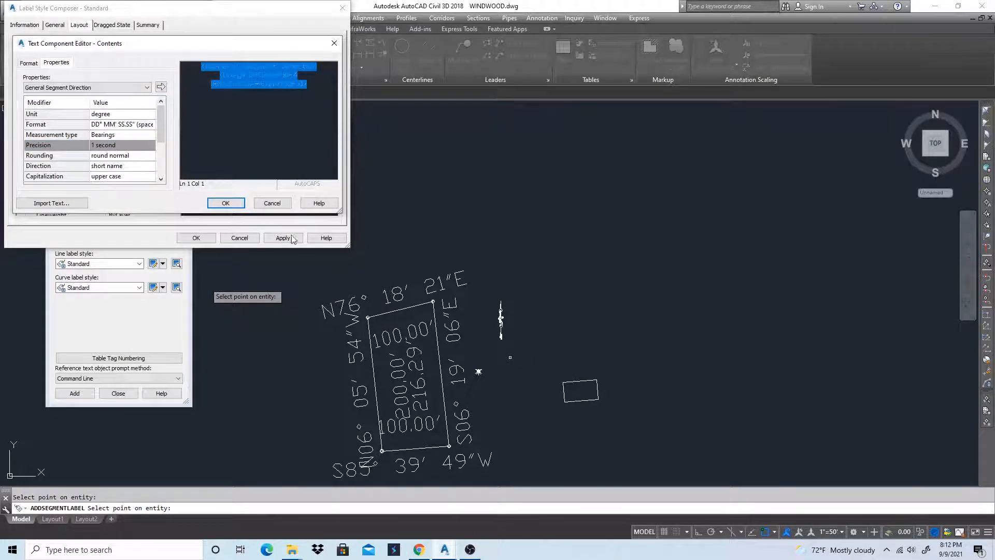
click(221, 199)
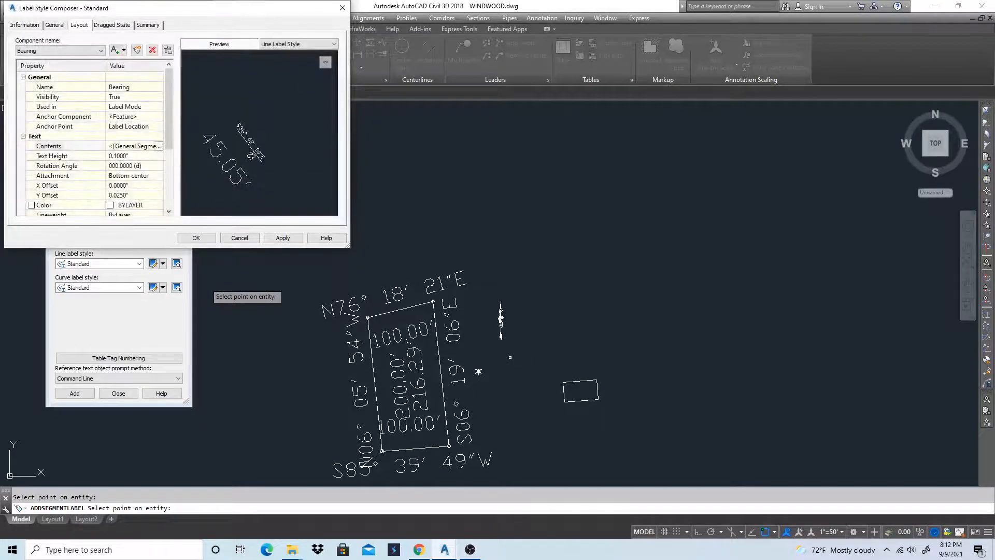
Set the Distance component's text height to 0.1" and its Y offset to -0.025"
click(41, 52)
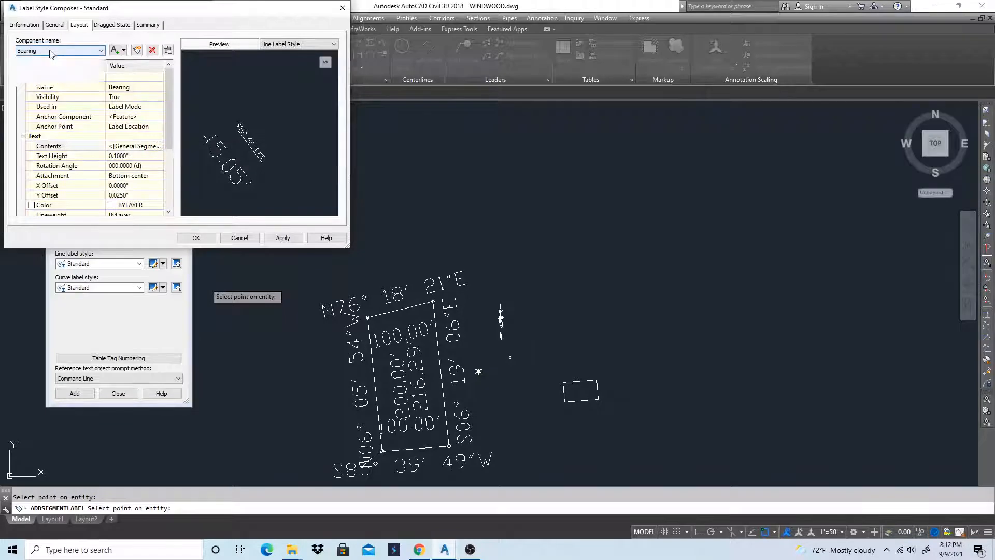
click(34, 81)
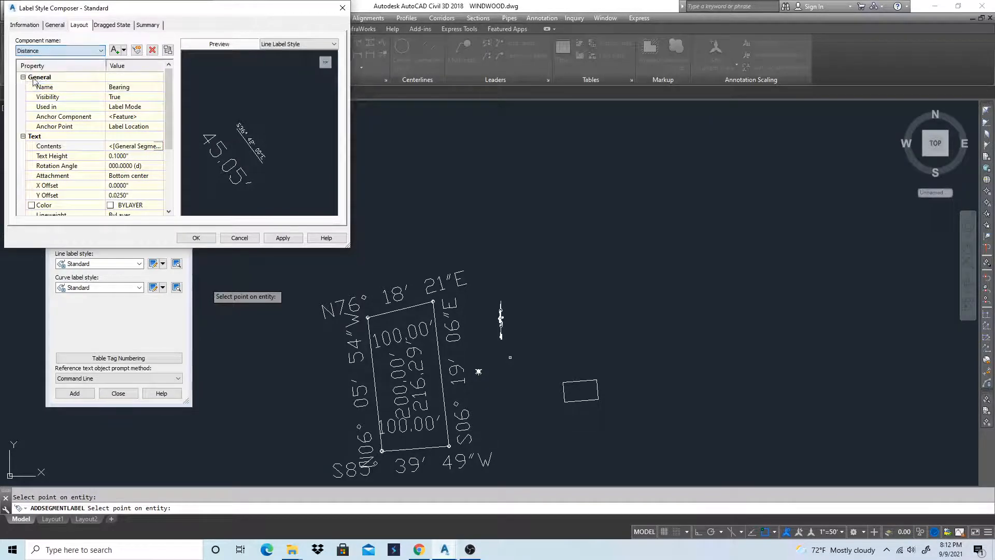
click(141, 157)
text(.1)
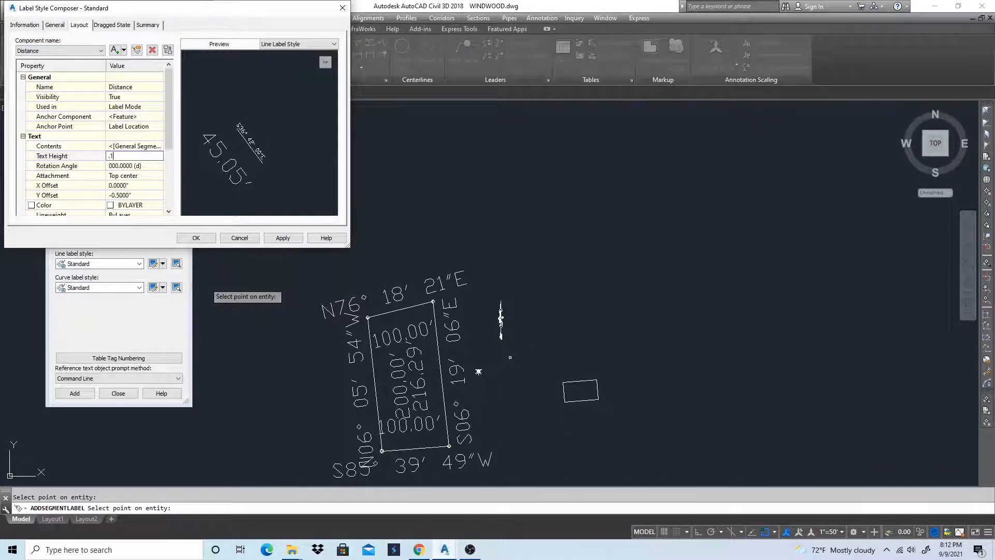
key(Return)
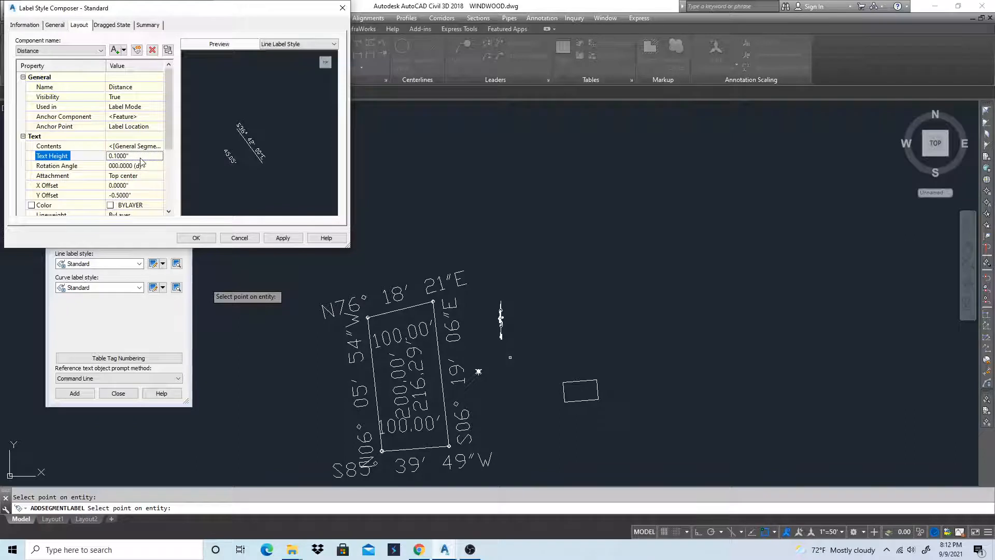
click(120, 195)
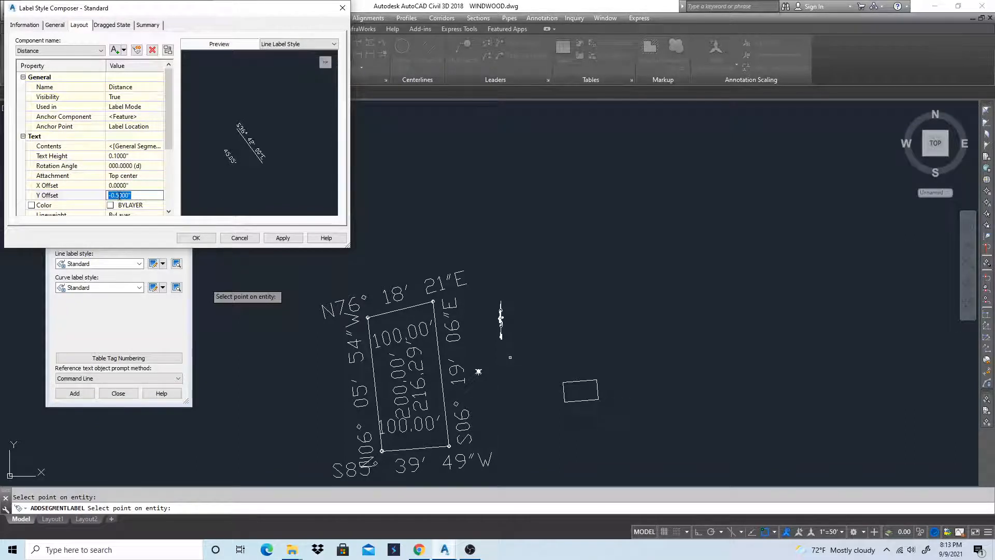
text(-0)
text(.025)
key(Return)
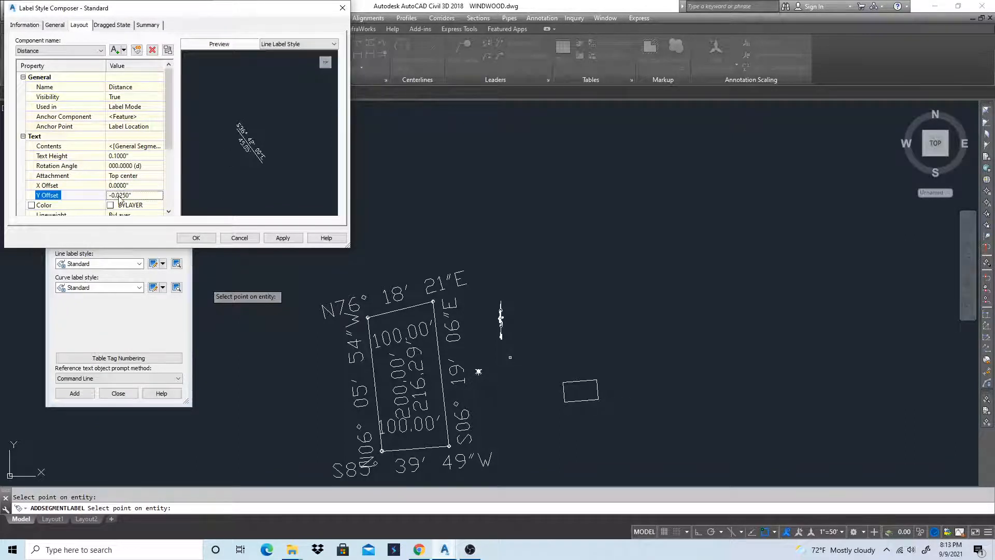
Replace the Distance component's contents with General Segment Length in feet at 0.01 precision, followed by a foot mark (')
click(159, 147)
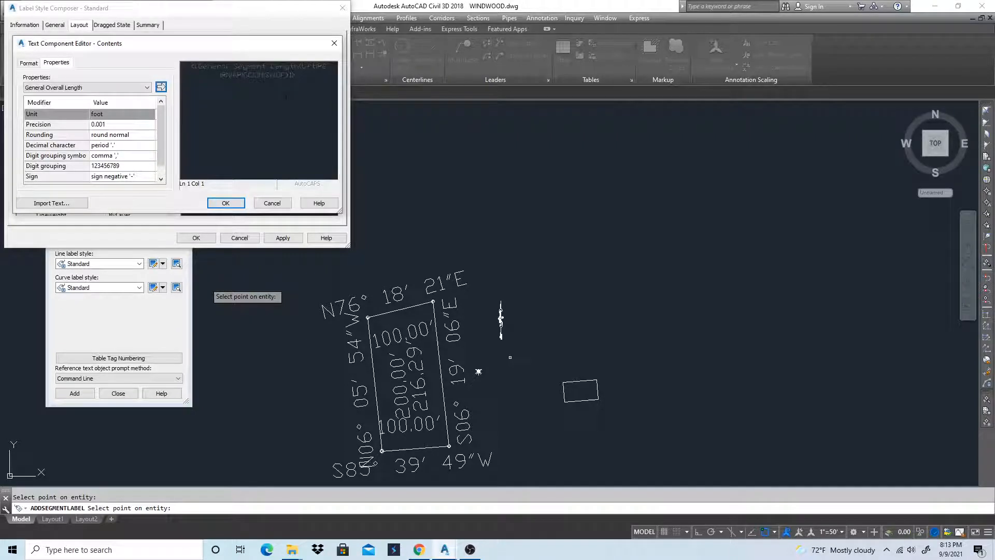
drag(296, 76, 177, 71)
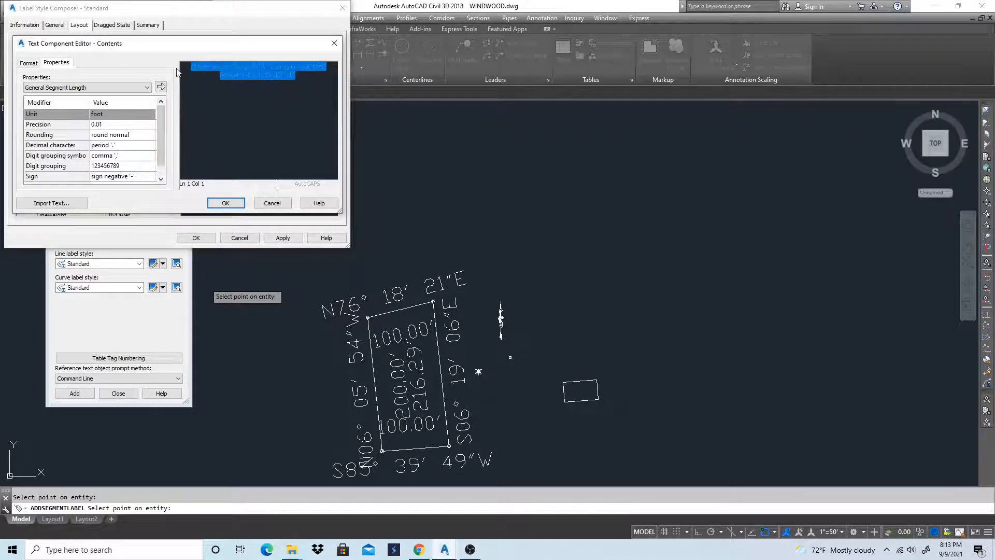
click(121, 128)
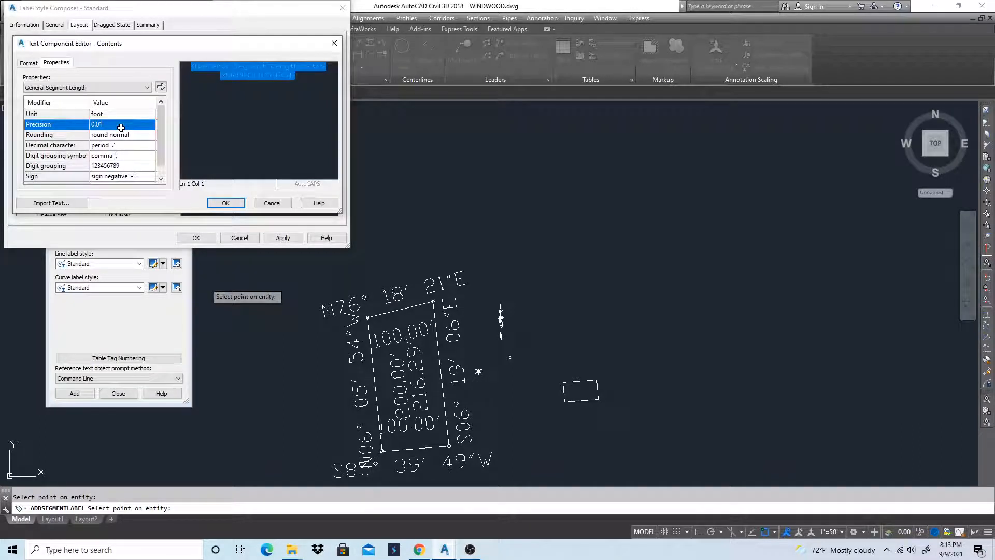
click(121, 127)
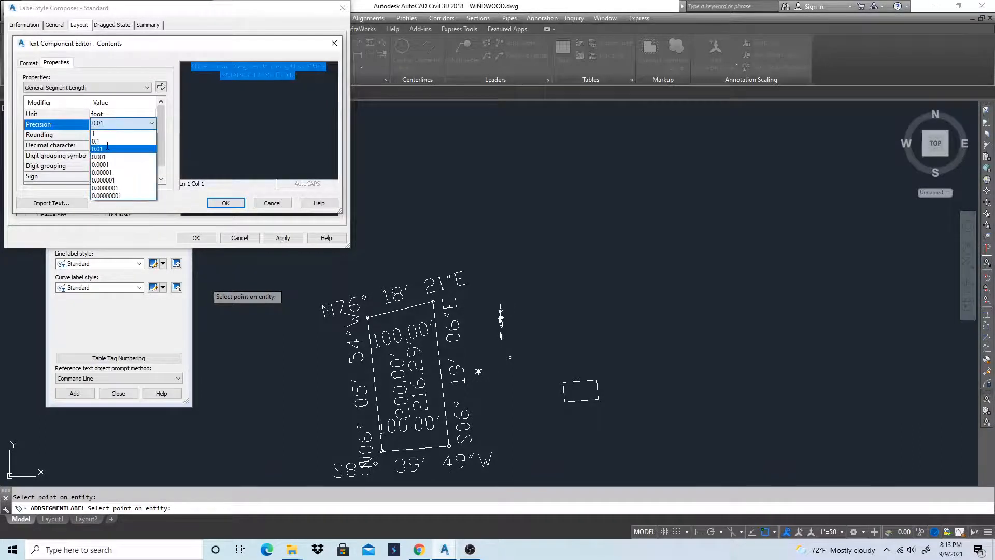
click(106, 146)
click(161, 86)
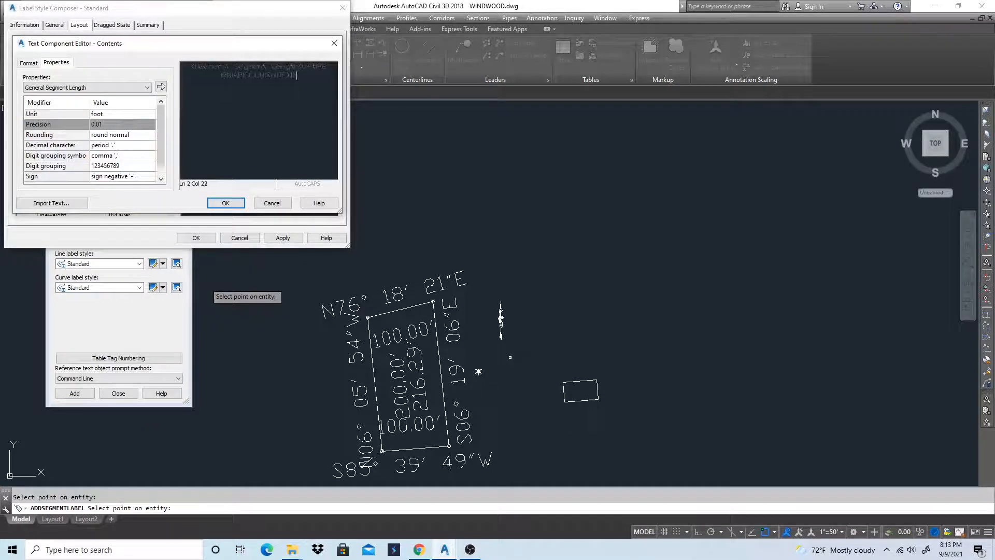
text(')
click(225, 202)
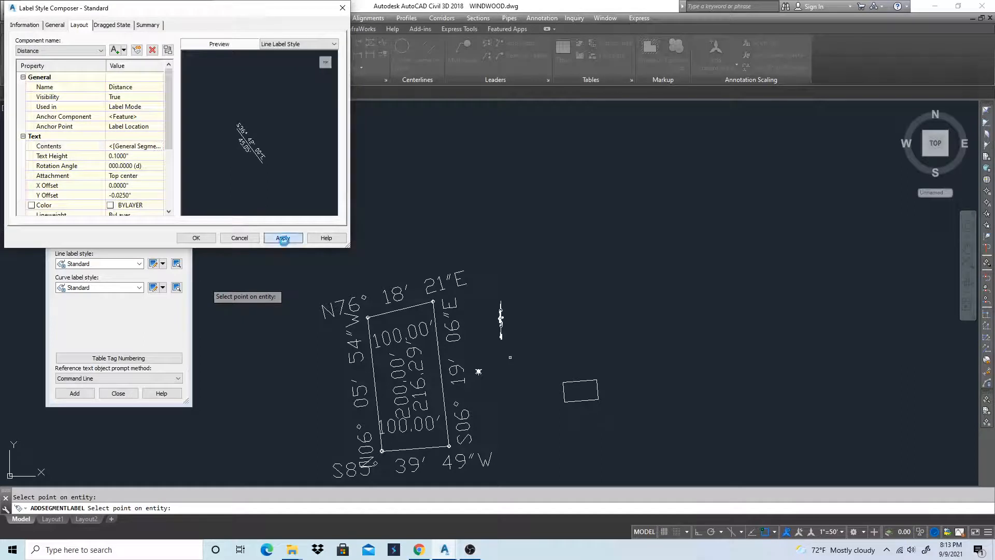
Apply and accept the Standard line label style changes, and end the running label placement
click(283, 237)
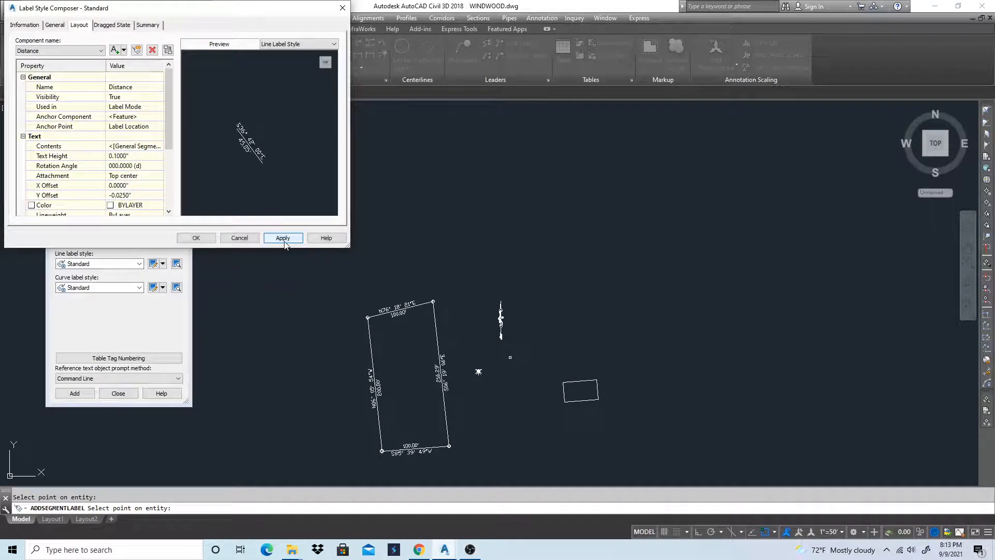
click(196, 238)
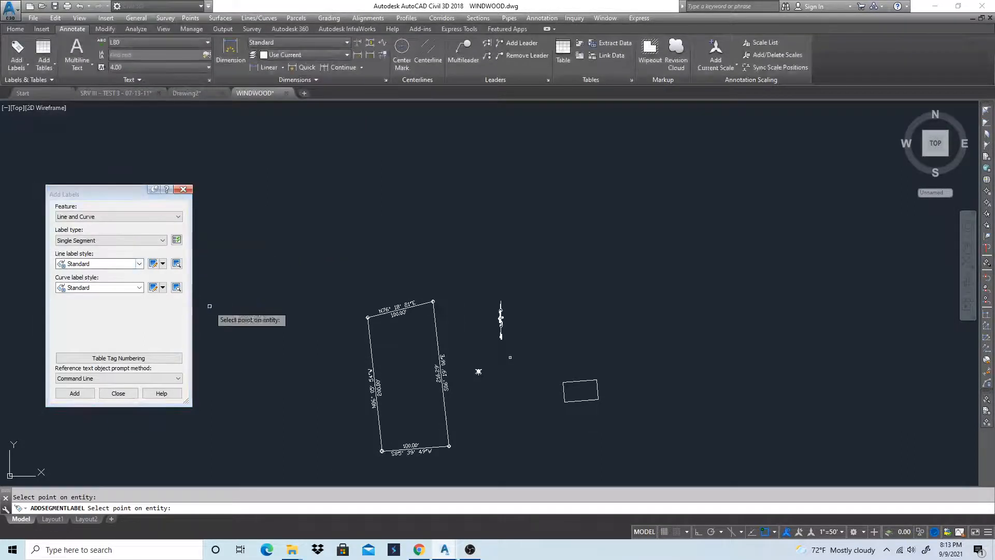
key(Escape)
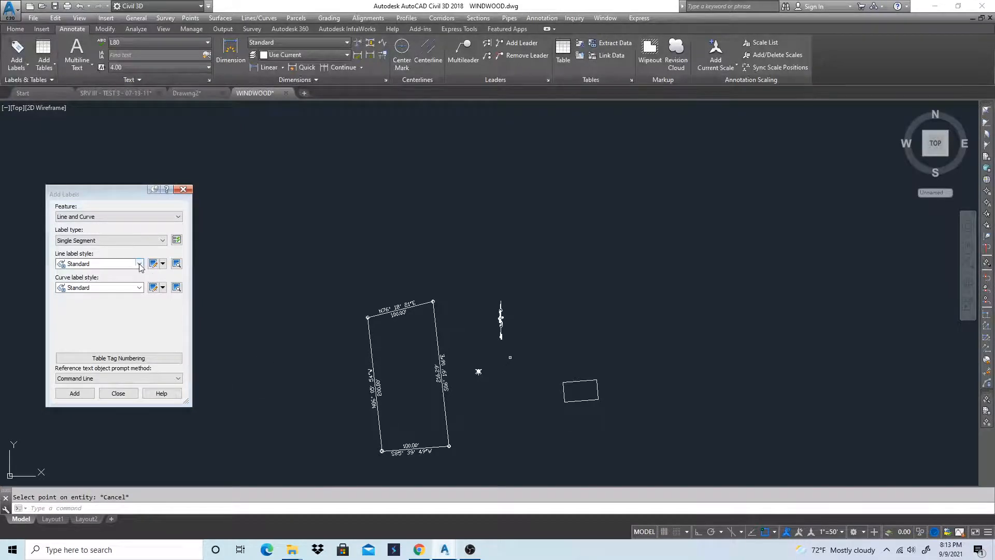
click(140, 265)
click(139, 264)
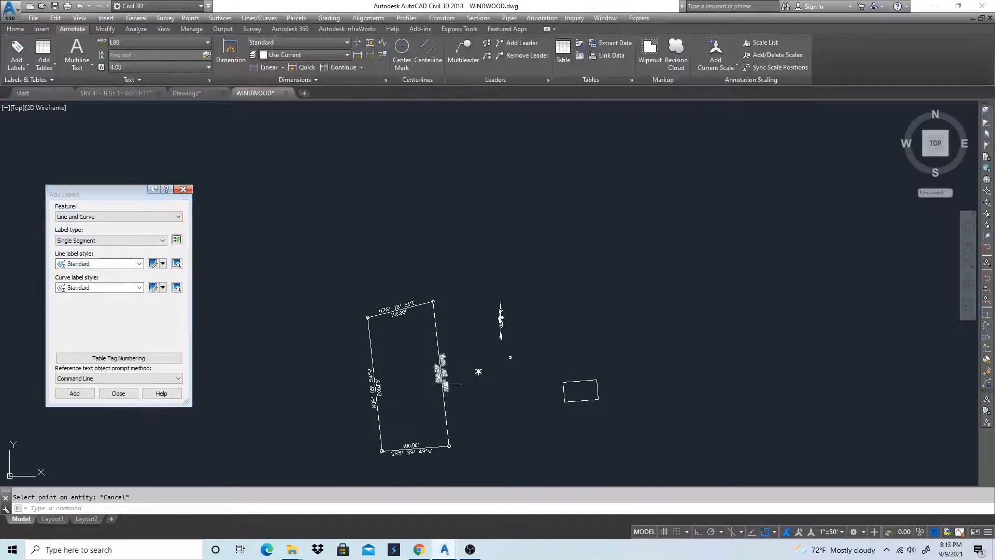
scroll(436, 379, up, 7)
scroll(471, 295, down, 4)
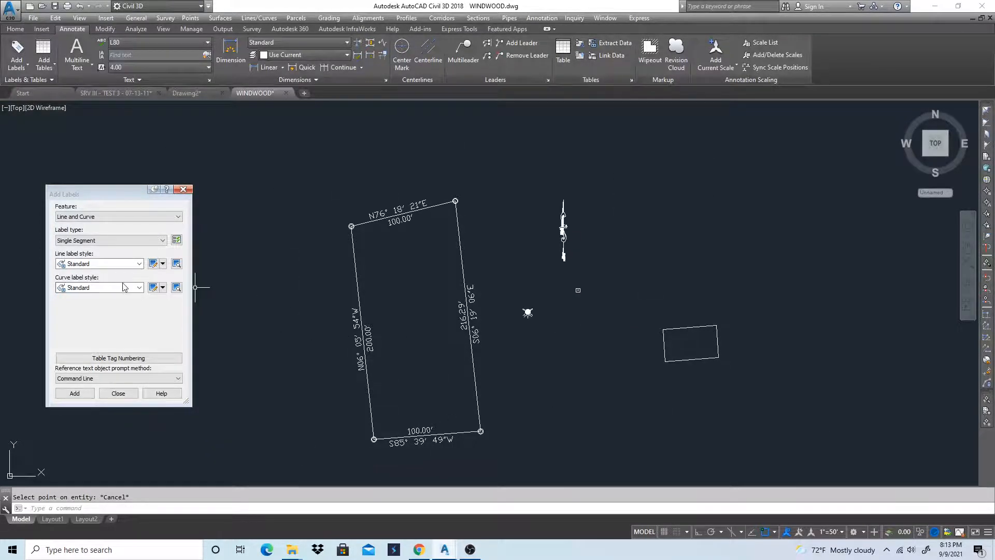
click(153, 263)
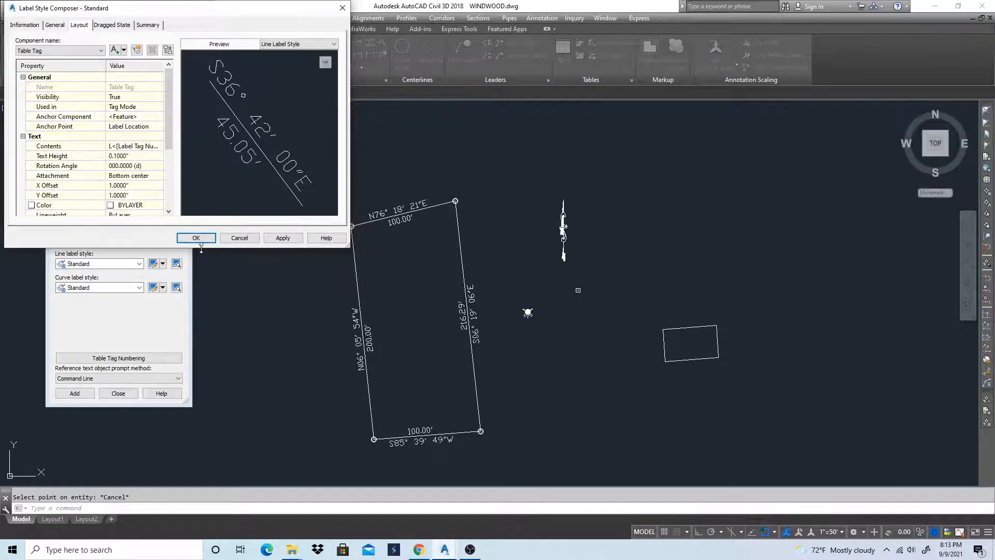
click(222, 241)
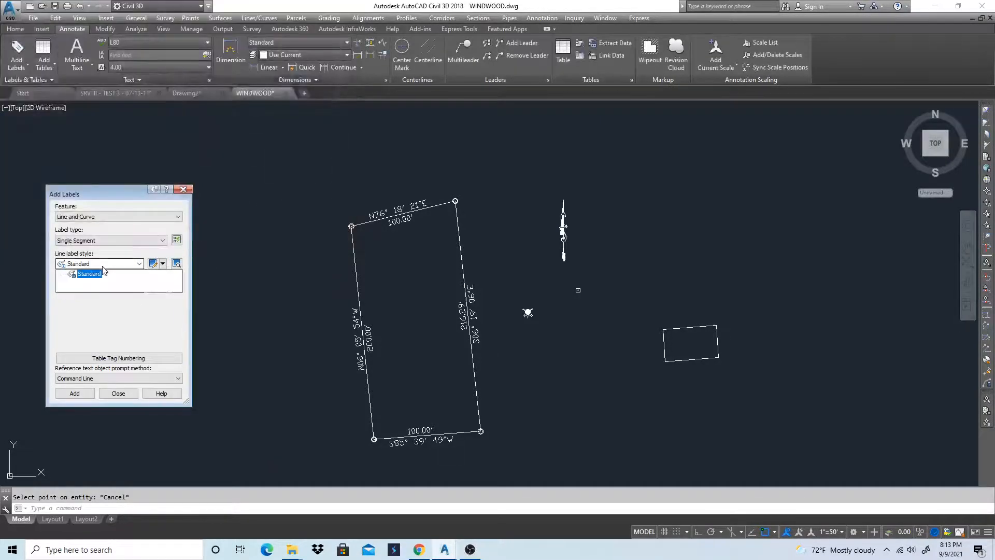
Add Single Segment labels in the Standard line style to all four sides of the small rectangle
click(75, 393)
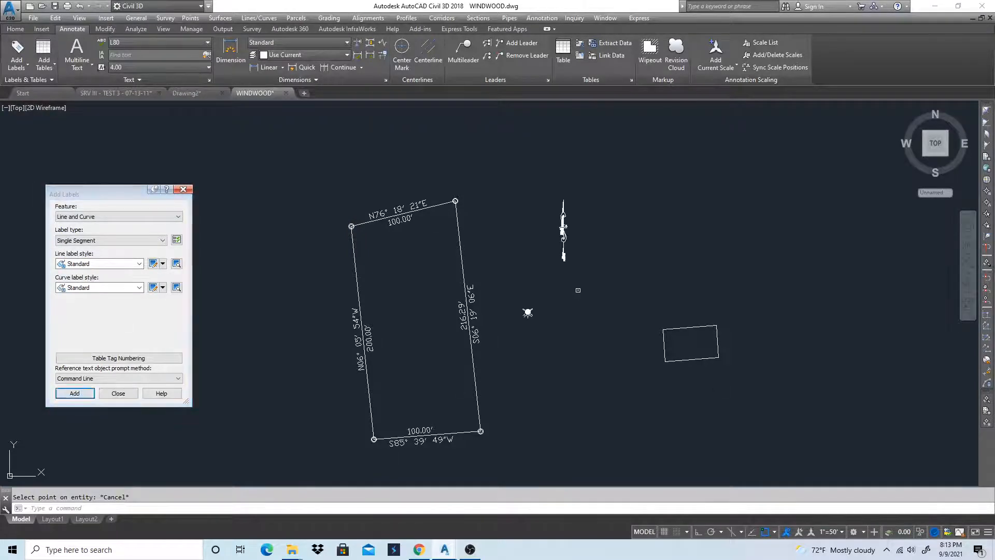
click(692, 327)
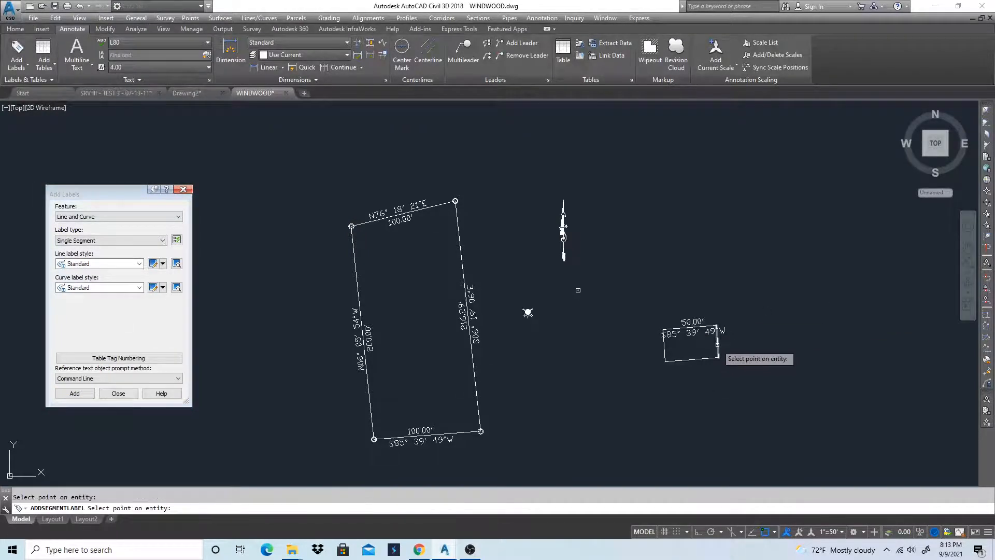
click(718, 343)
click(698, 356)
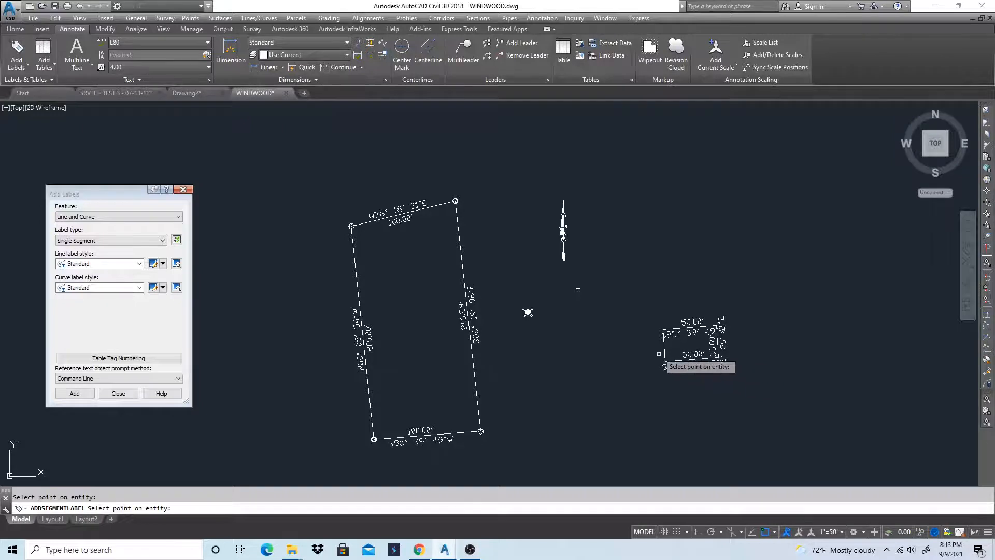
click(663, 349)
click(663, 345)
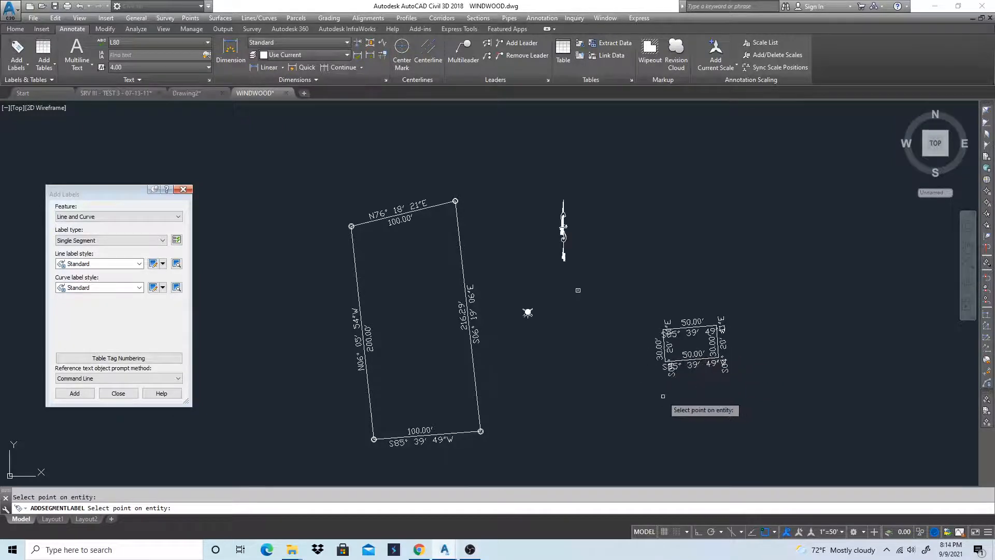
key(Return)
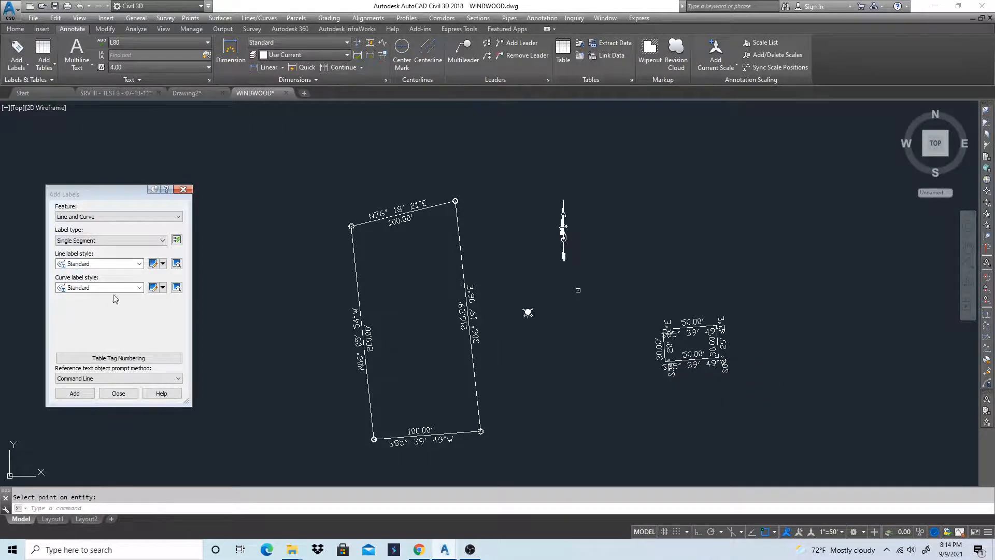
Copy the Standard line label style and name the copy Distance
click(163, 264)
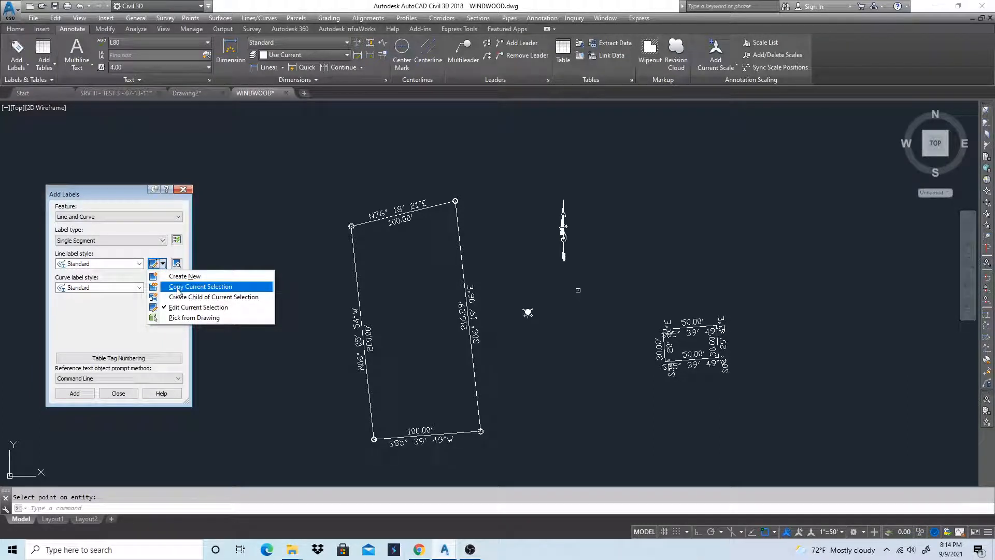
click(178, 288)
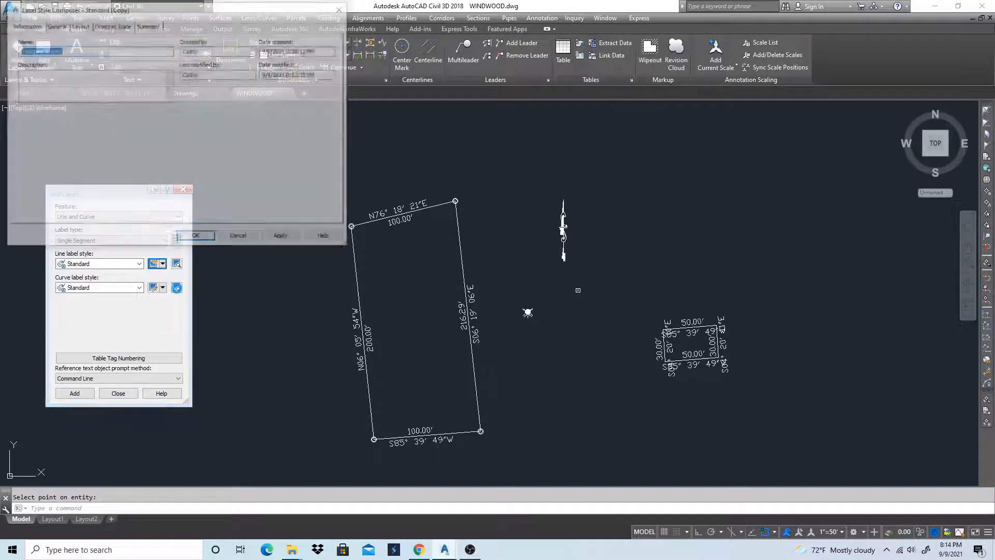
triple_click(74, 46)
text(Distance)
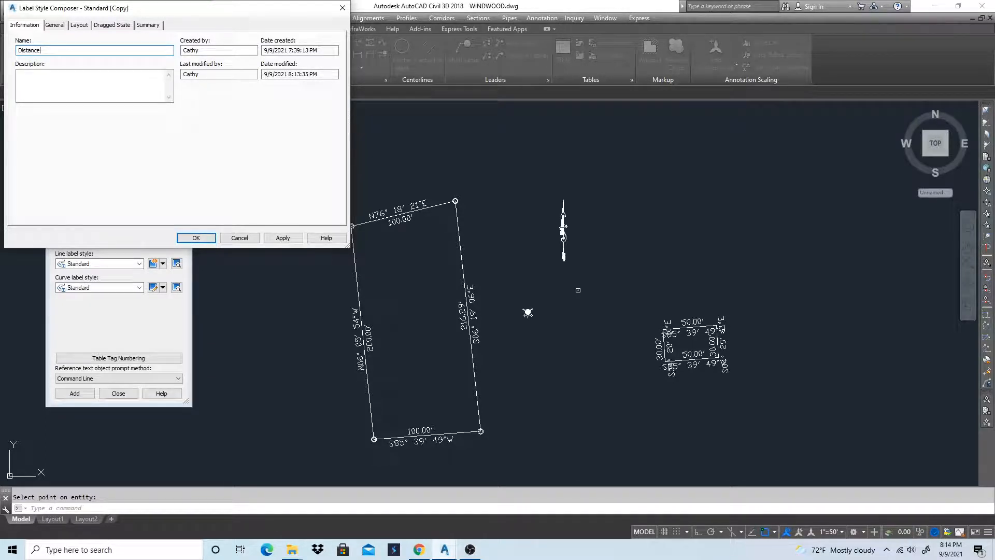
Set the Bearing component's visibility to False in the Distance line label style
click(86, 26)
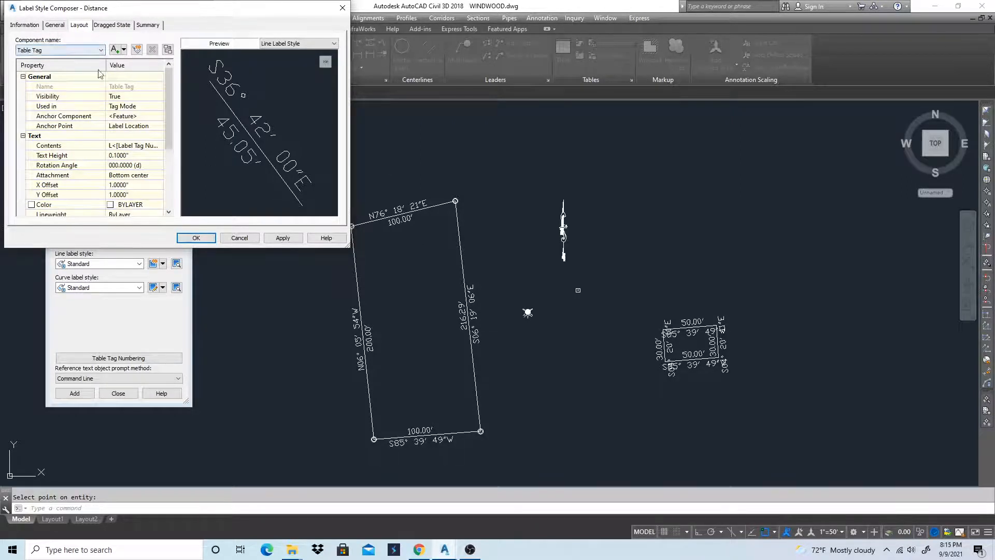
click(83, 51)
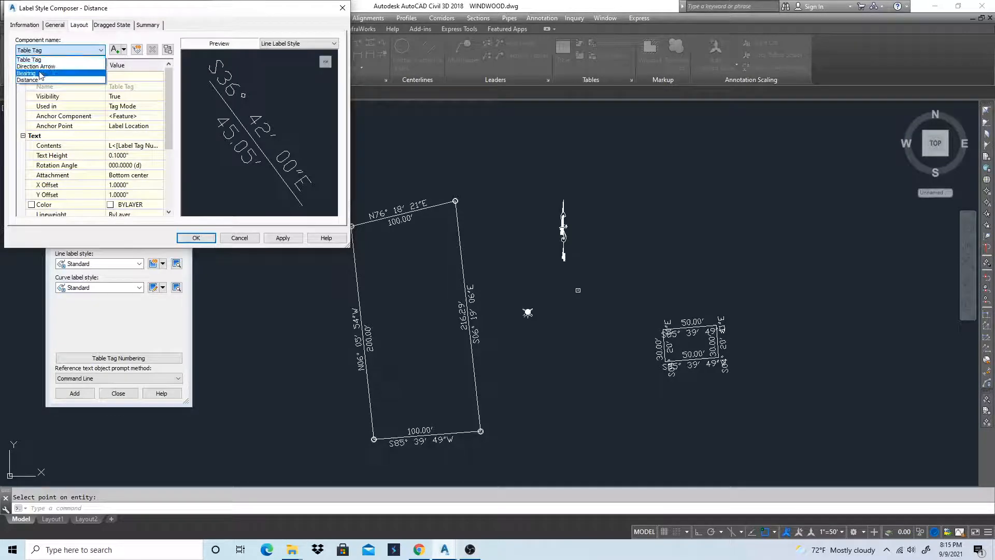
click(31, 73)
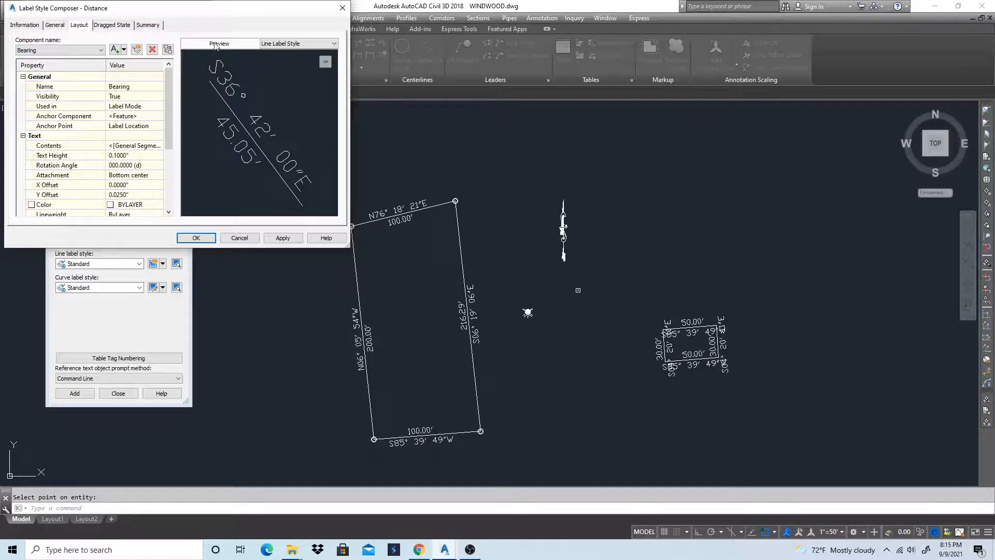
click(150, 99)
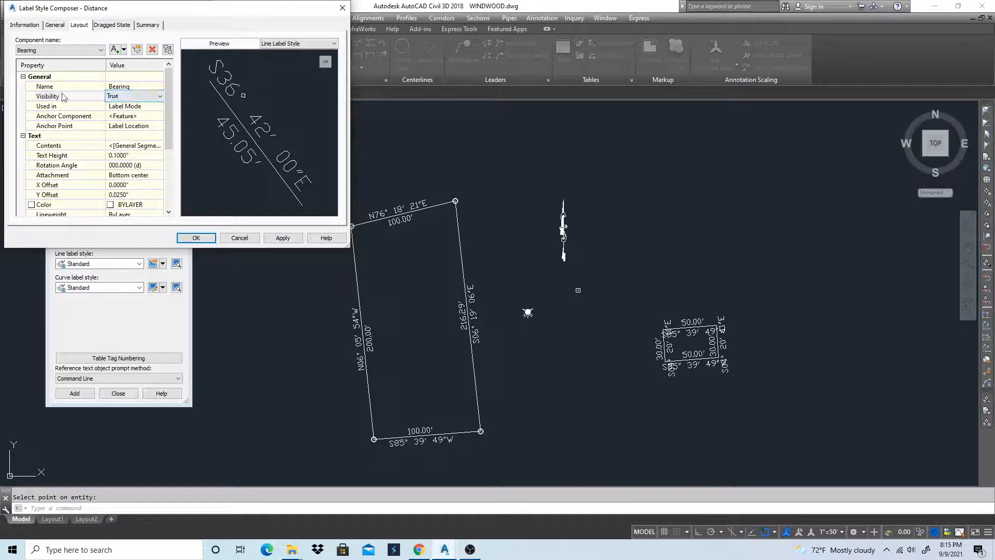
click(159, 96)
click(119, 108)
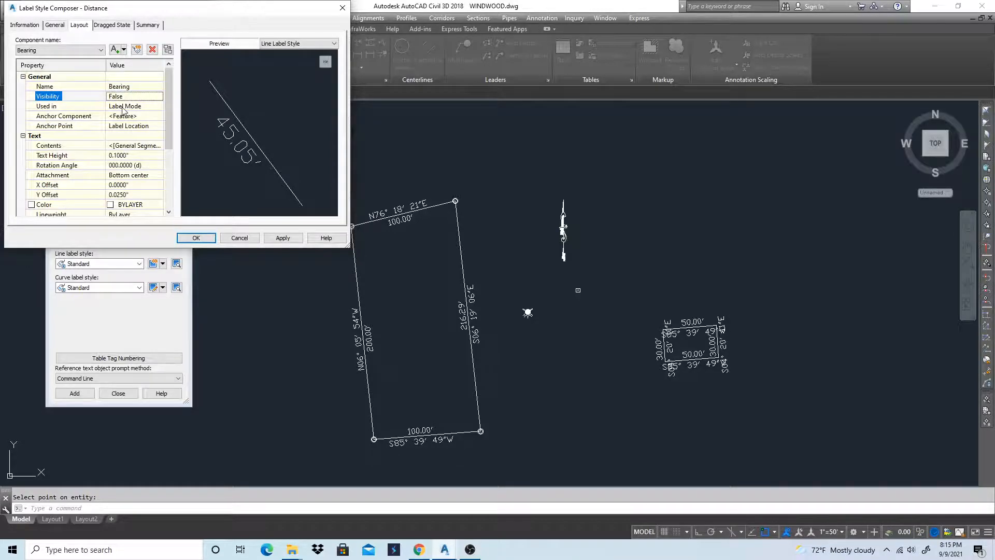
Set the Distance component's text height to 0.06" and accept the new line label style
click(91, 50)
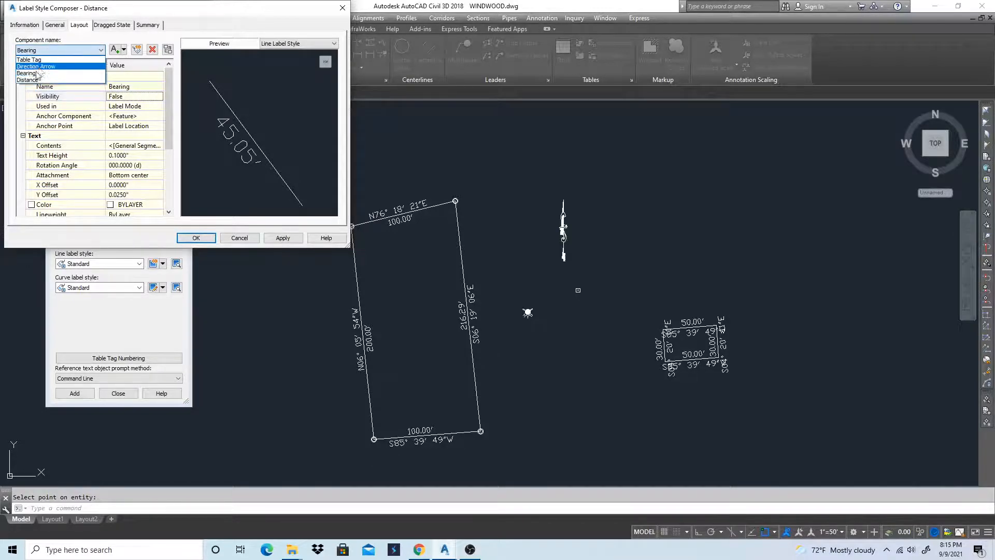
click(34, 80)
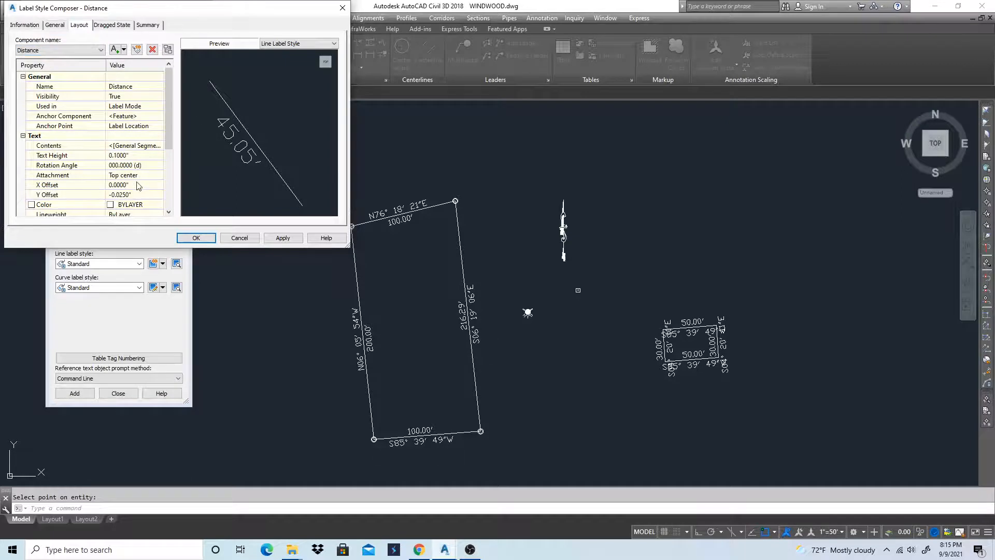
click(132, 155)
text(.06)
click(283, 238)
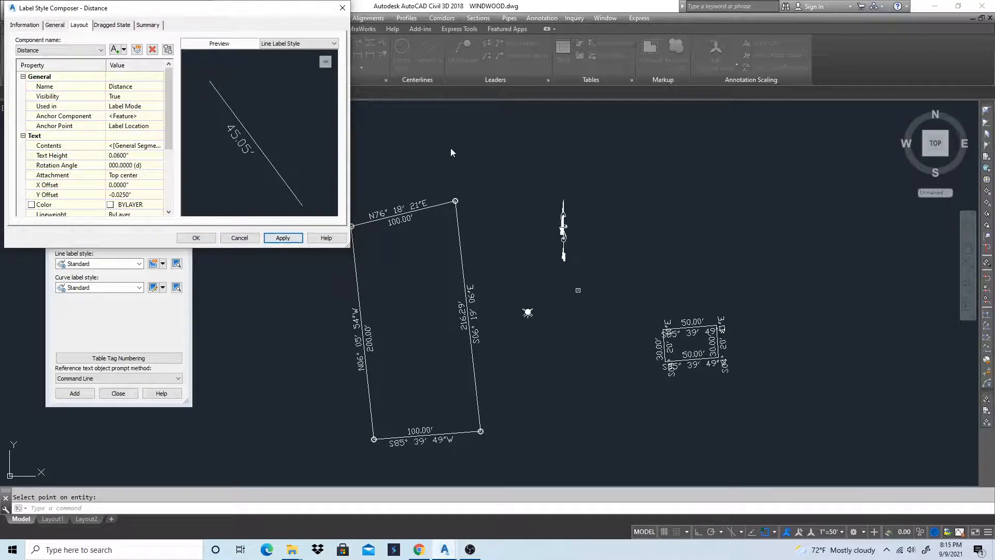
click(196, 238)
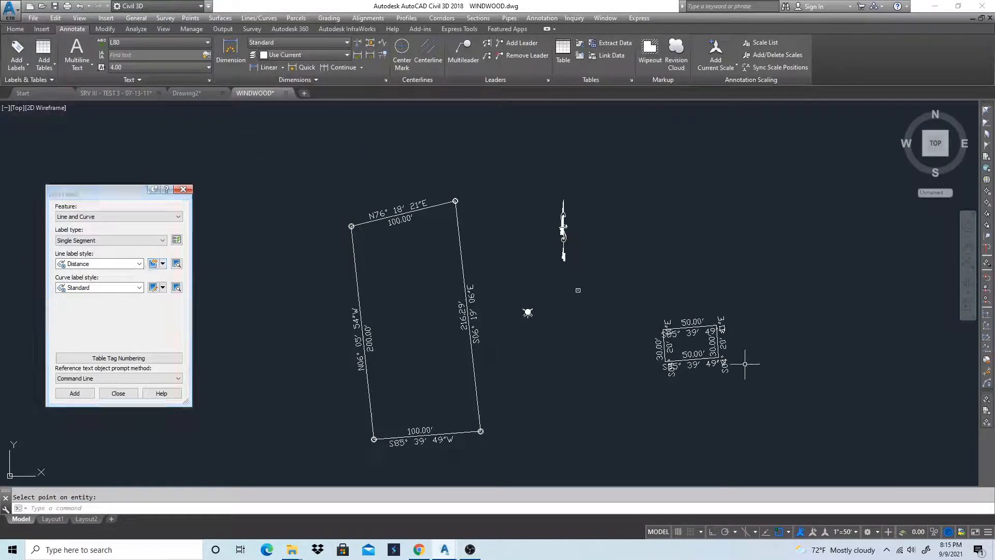
Erase the Standard bearing and distance labels from all four sides of the small rectangle
key(Return)
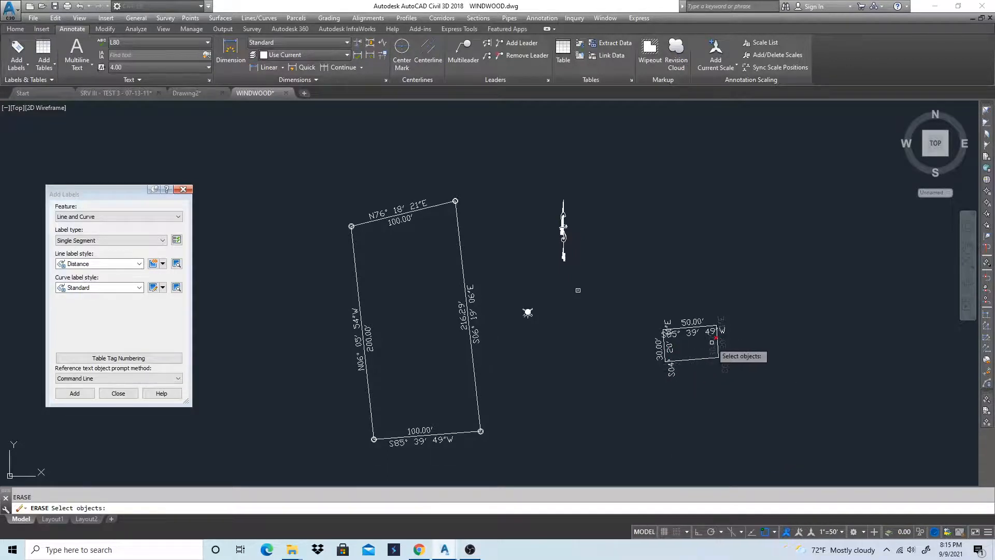
click(710, 346)
key(Return)
key(Return)
click(706, 332)
key(Return)
click(668, 343)
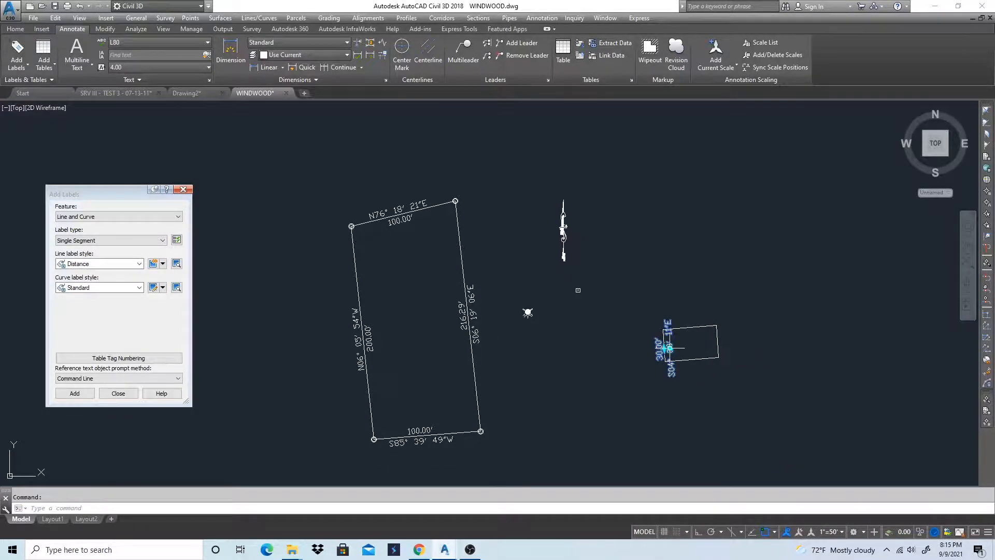
key(Return)
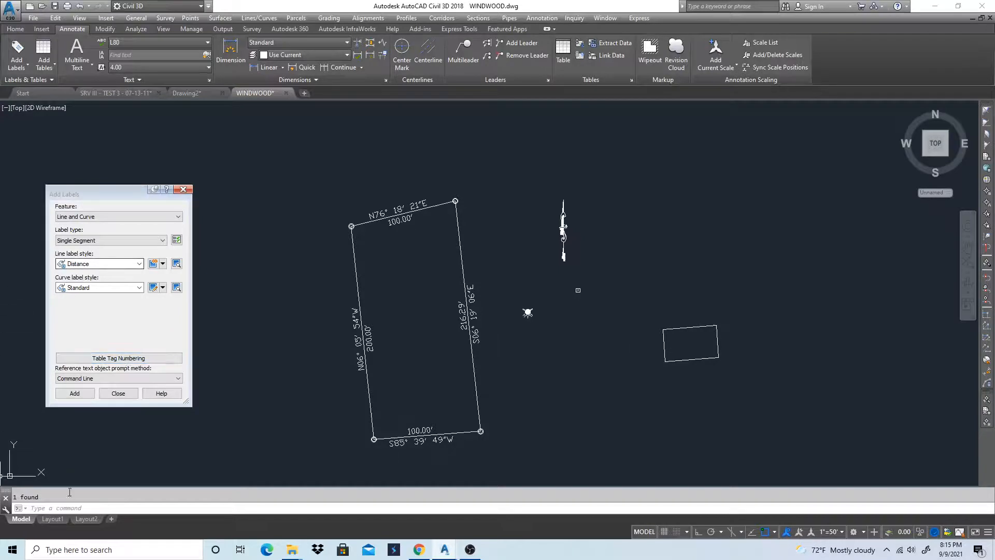
Label all four sides of the small rectangle with the Distance line label style and finish labelling
click(74, 393)
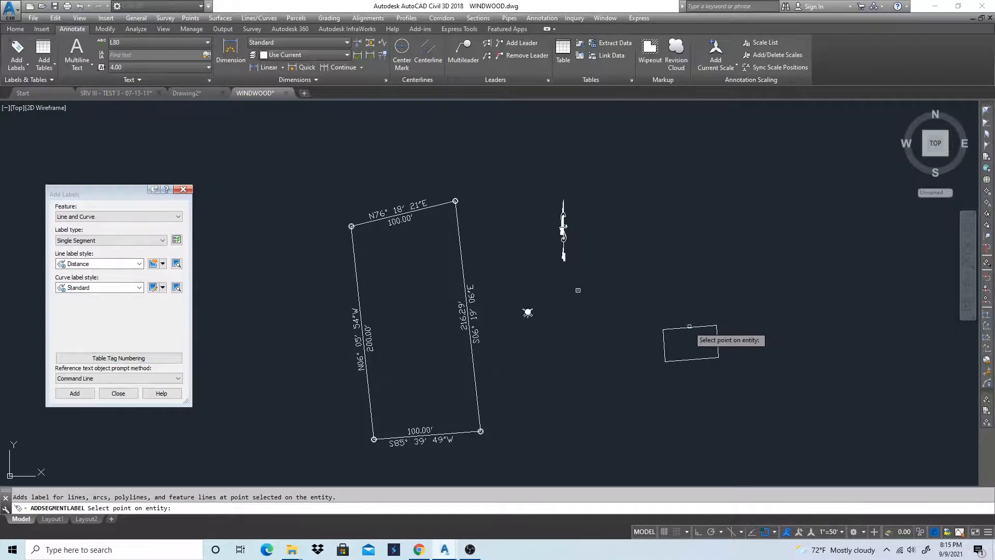
click(688, 327)
click(718, 340)
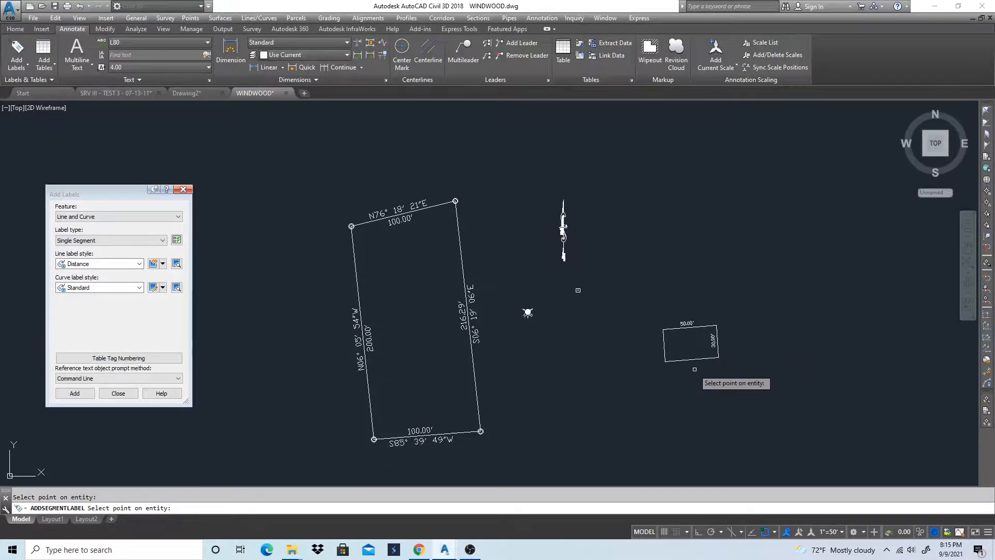
click(690, 359)
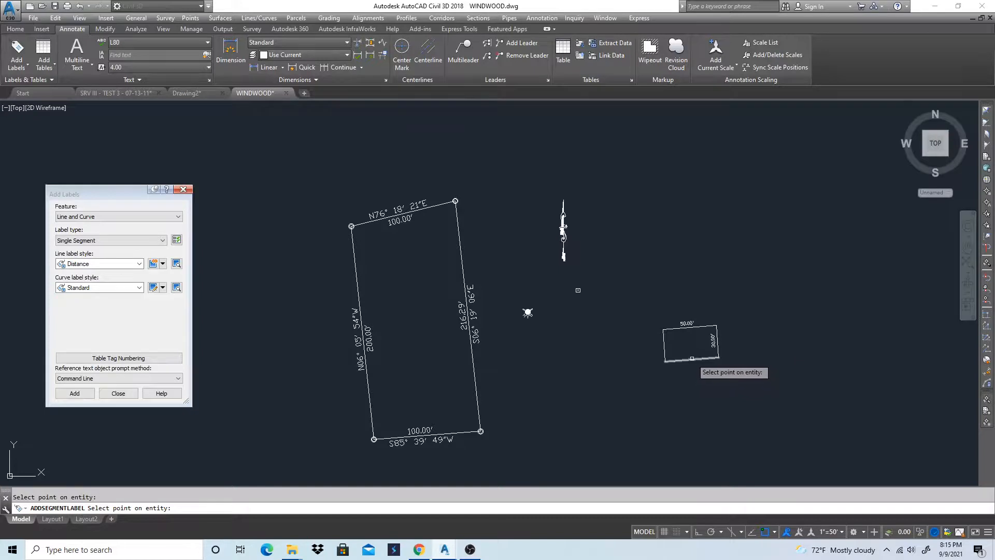
click(664, 345)
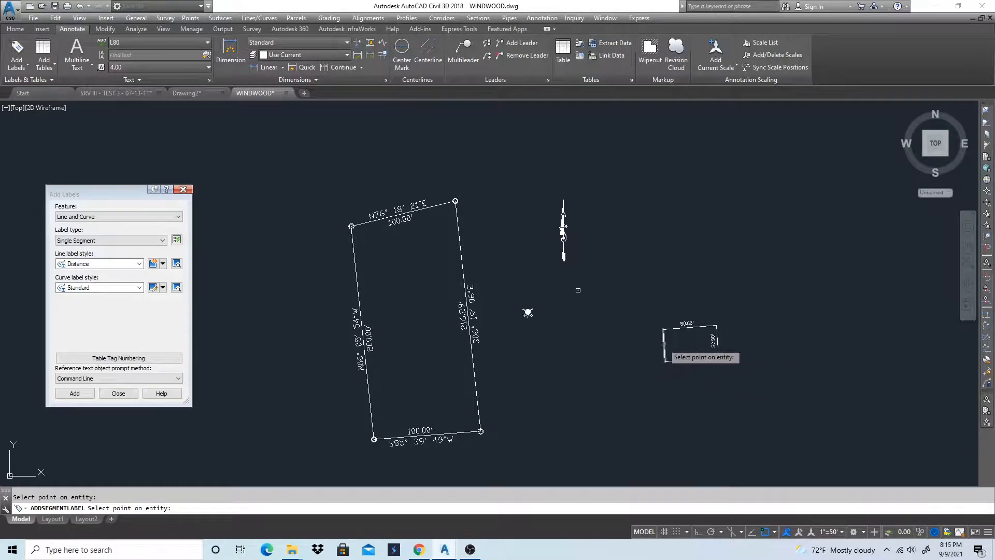
click(140, 264)
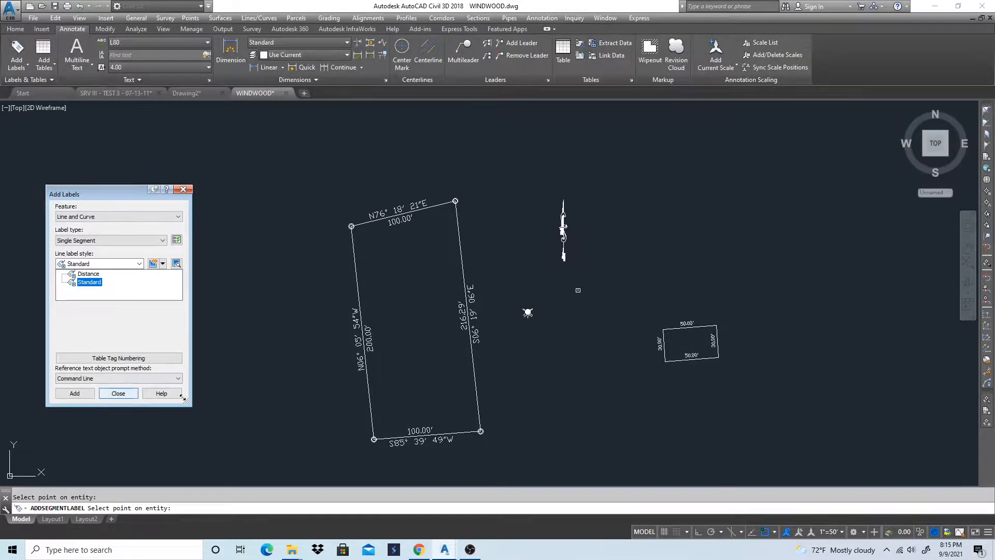
click(119, 393)
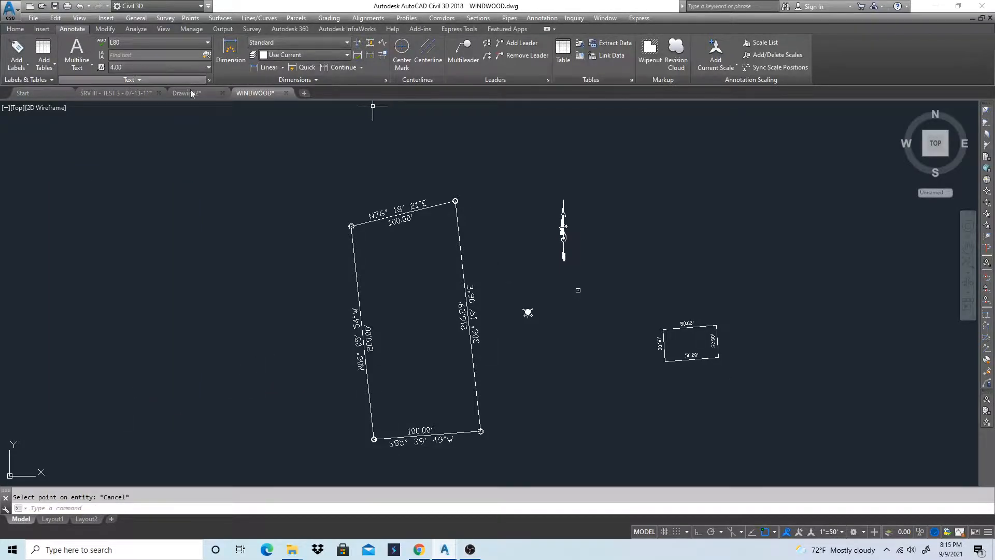
scroll(715, 332, up, 2)
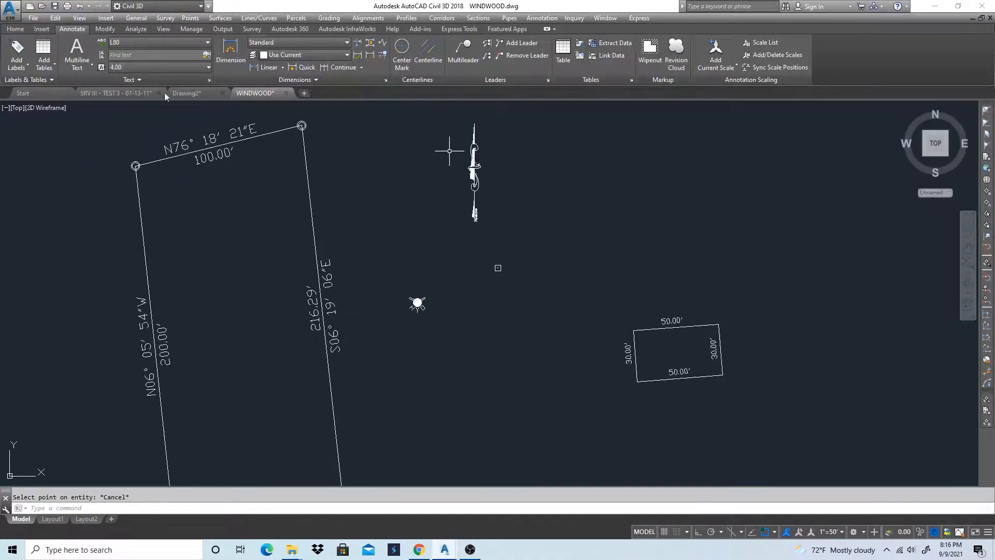
In Drawing2, open the line and curve label settings and choose the Bearing over Distance line label style
click(198, 97)
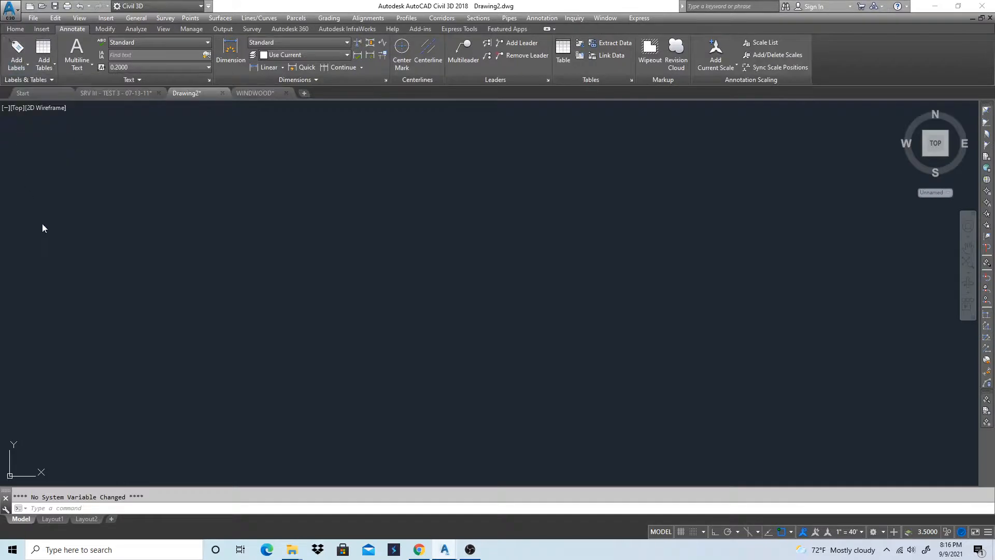
click(17, 64)
mouse_move(57, 268)
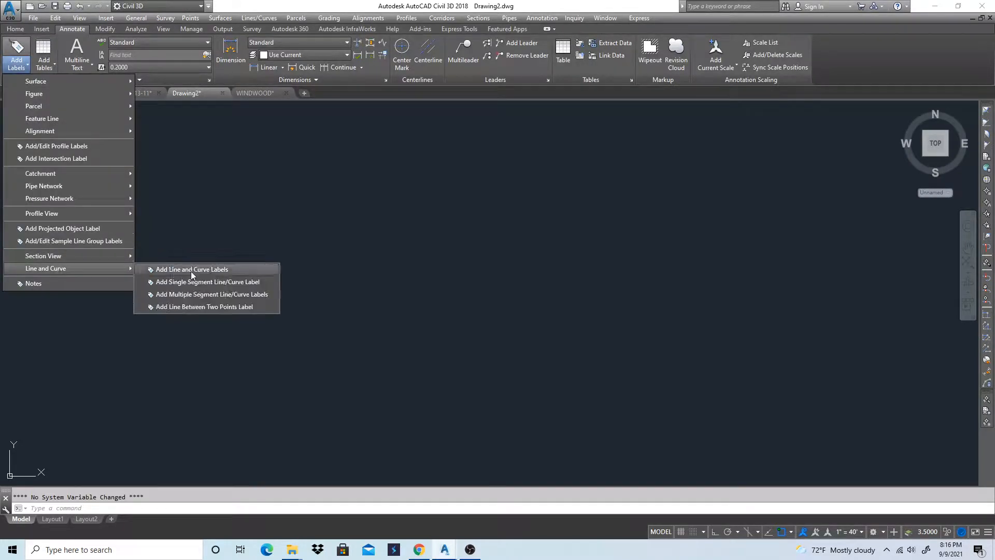
click(201, 269)
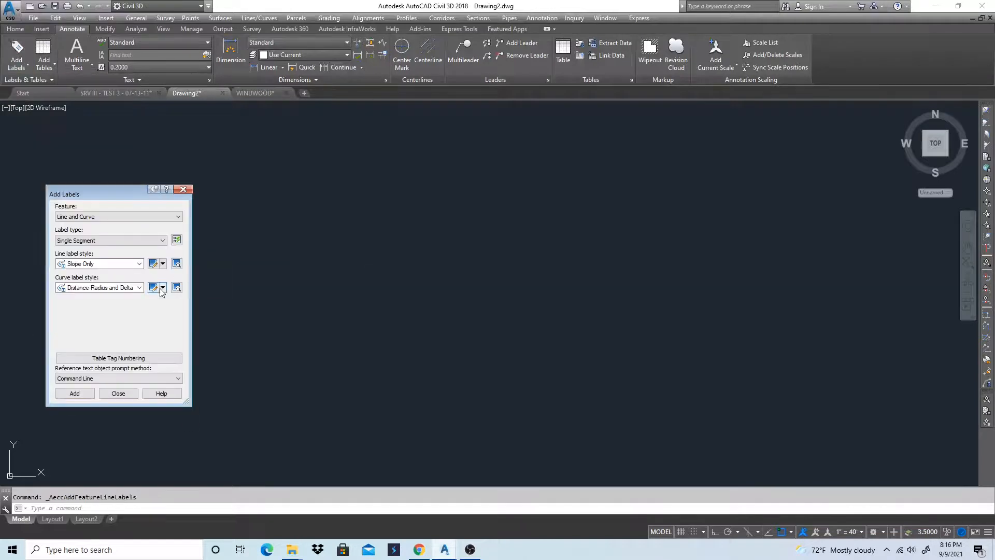
click(137, 265)
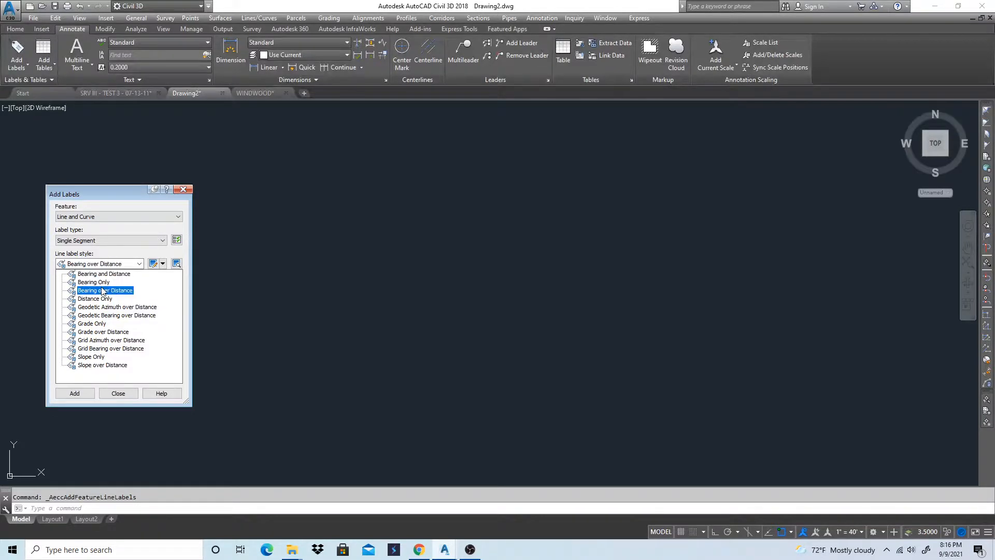
click(105, 290)
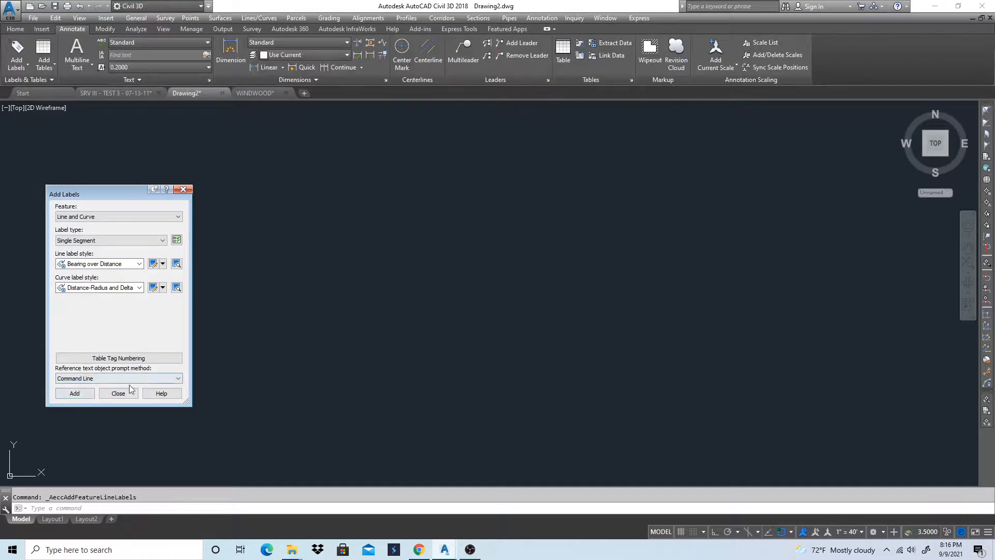
click(75, 393)
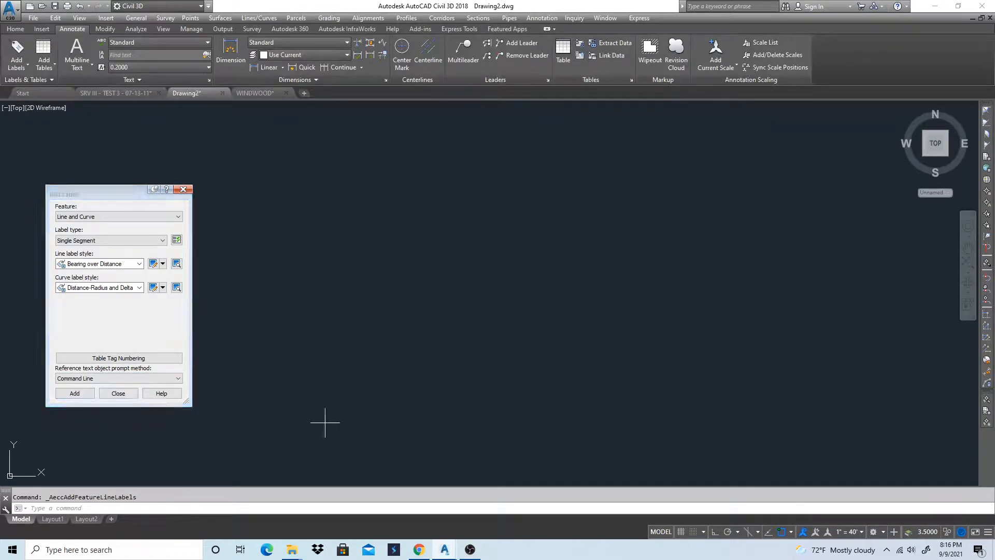
click(325, 422)
key(Escape)
Draw a closed four-sided lot outline with lines, about 92 ft along the base and about 135 ft along the west side
text(l)
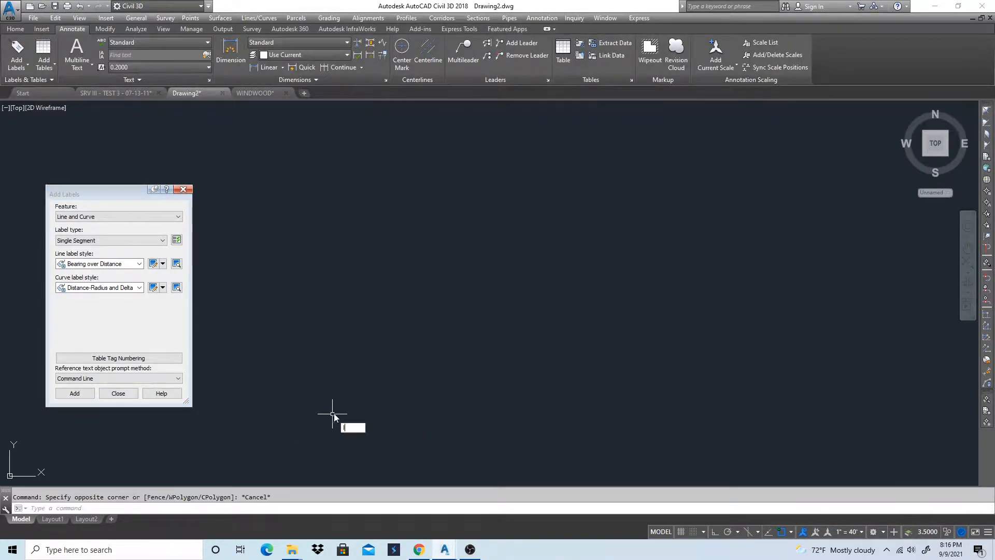
key(Return)
click(389, 397)
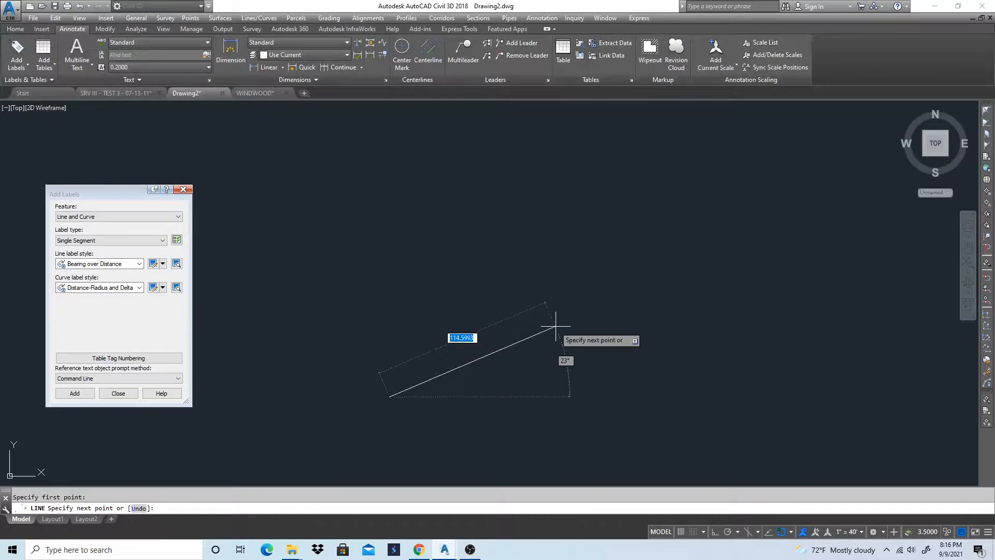
click(534, 397)
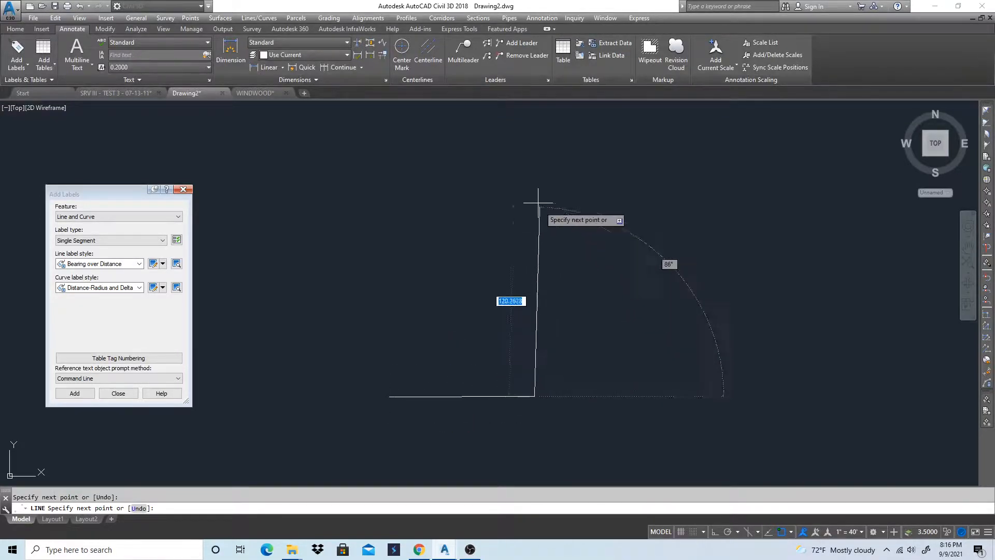
click(520, 187)
click(370, 185)
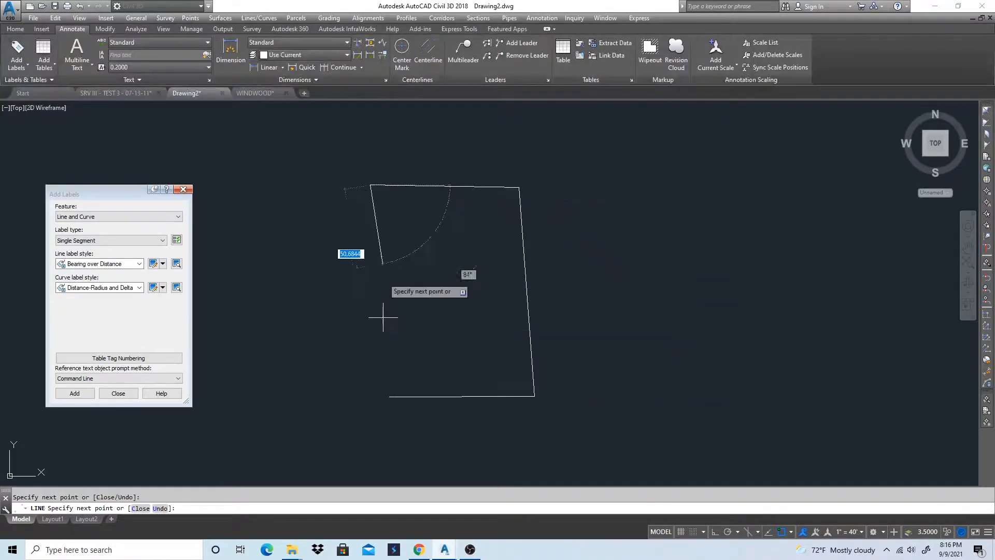
click(391, 397)
key(Return)
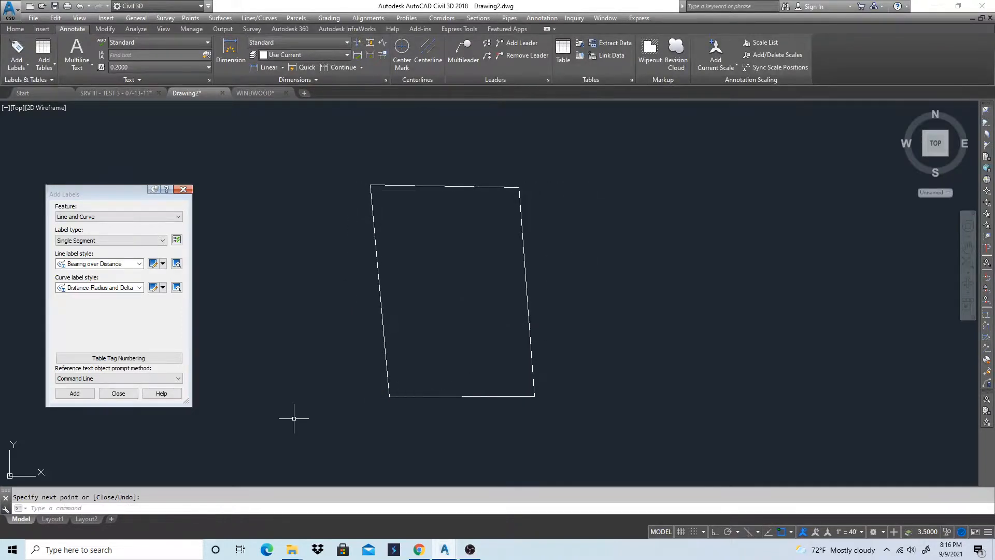
Add Bearing over Distance single-segment labels to all four sides of the new lot outline
click(74, 393)
click(384, 310)
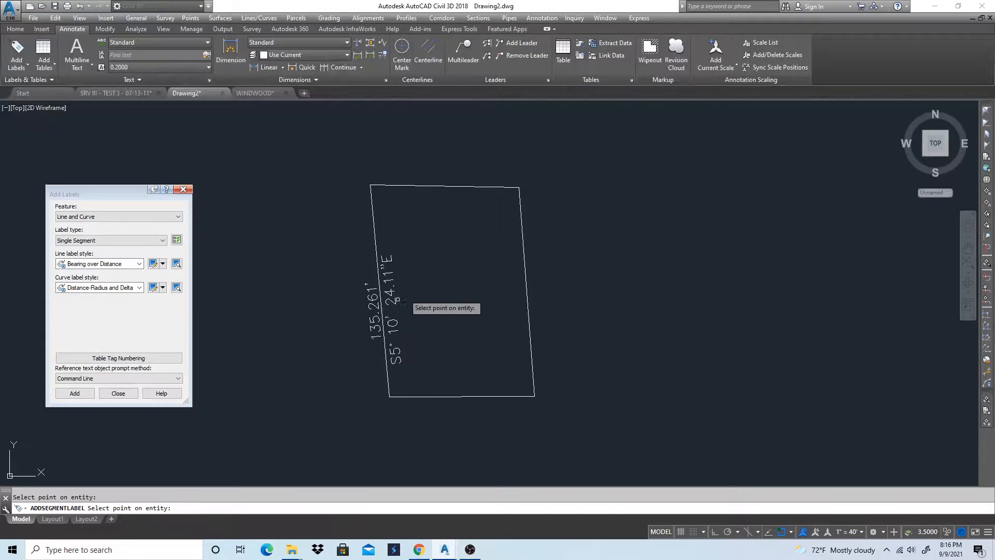
click(454, 199)
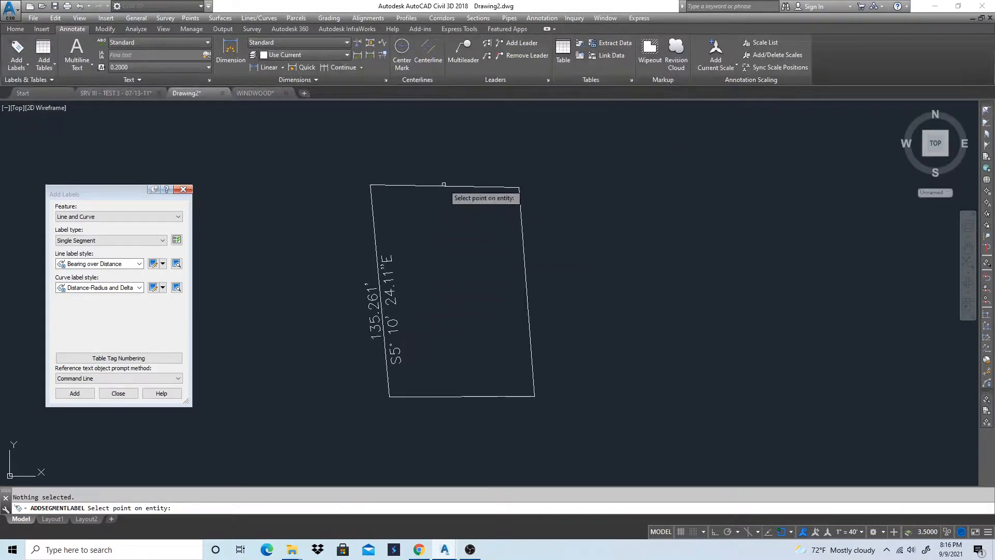
click(440, 186)
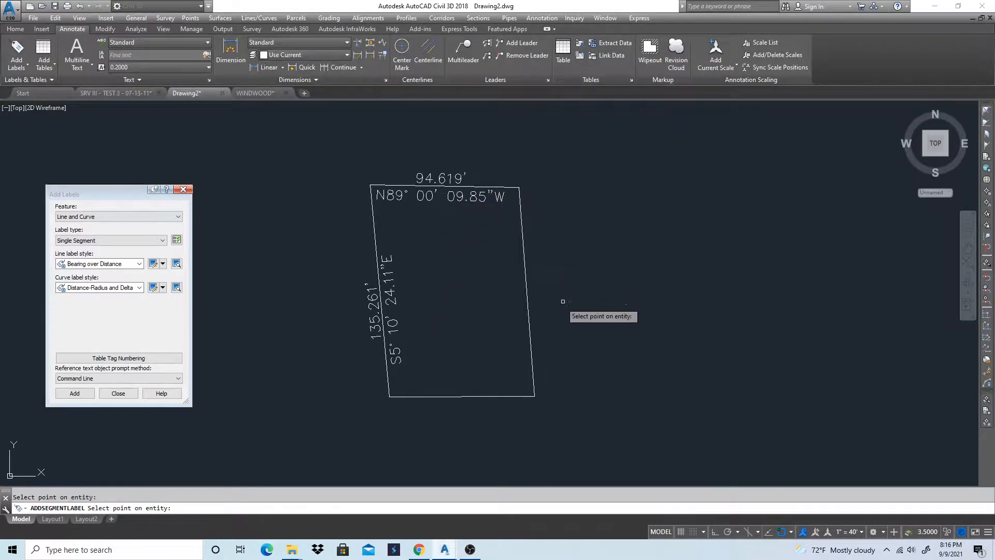
click(528, 294)
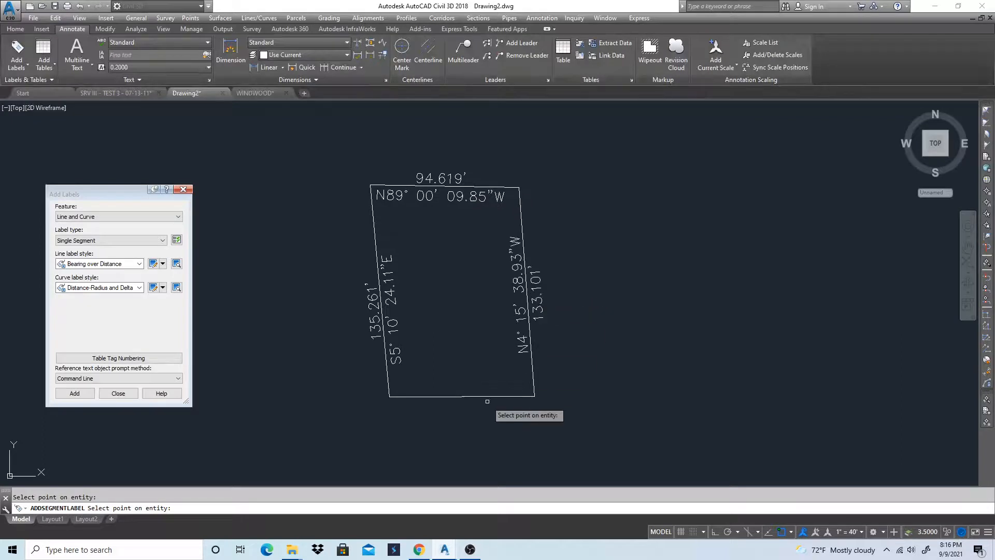
click(456, 397)
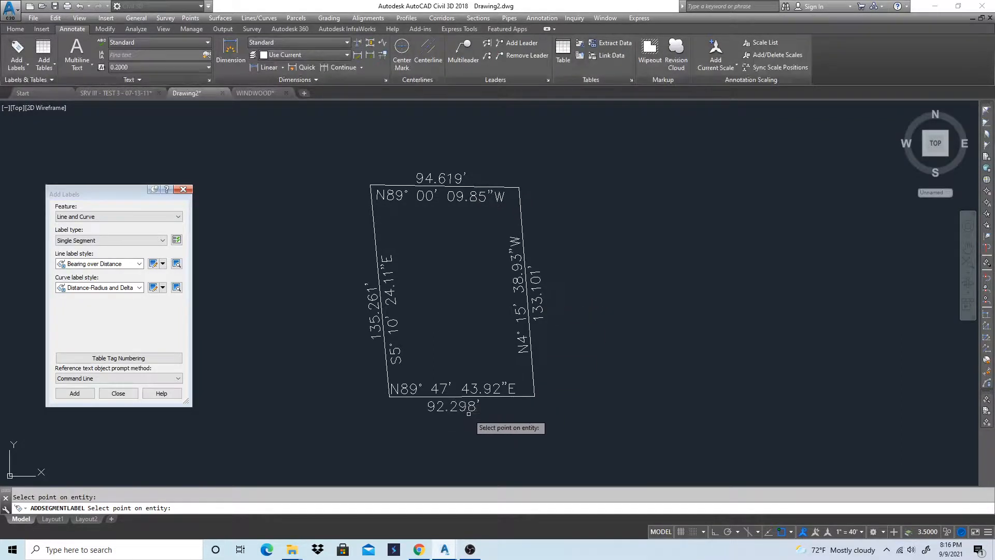
key(Return)
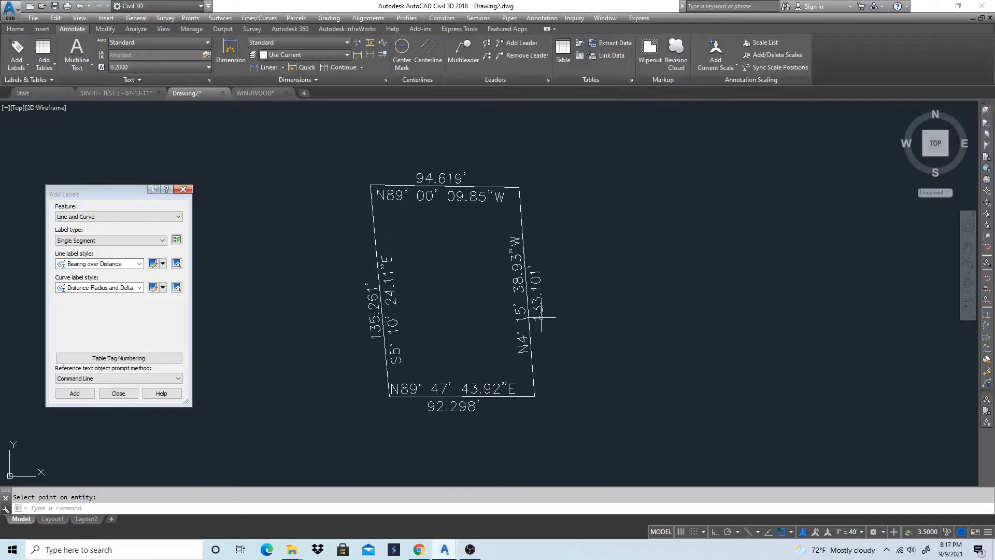
Return to the WINDWOOD drawing and bring the whole labelled lot and small rectangle into view
click(253, 92)
scroll(414, 291, down, 2)
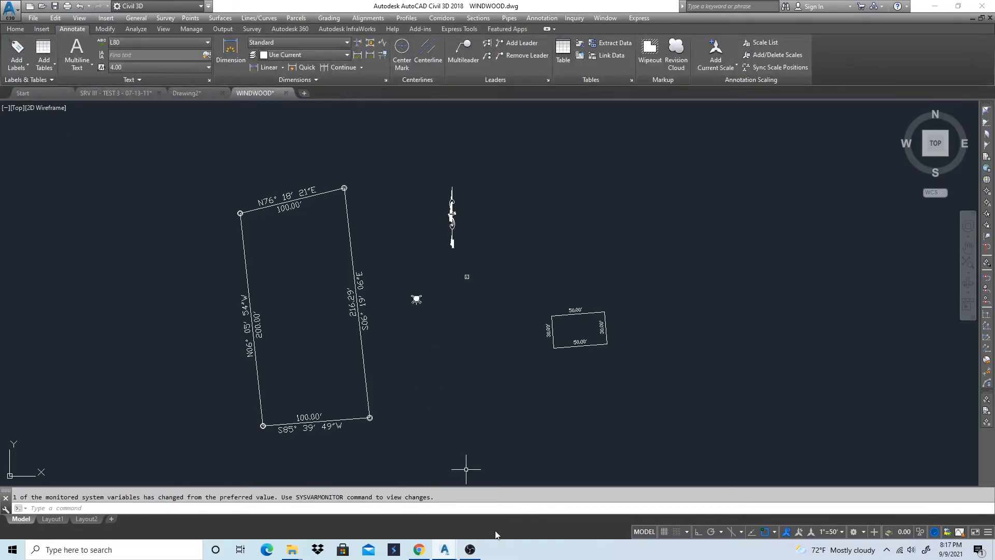
click(470, 550)
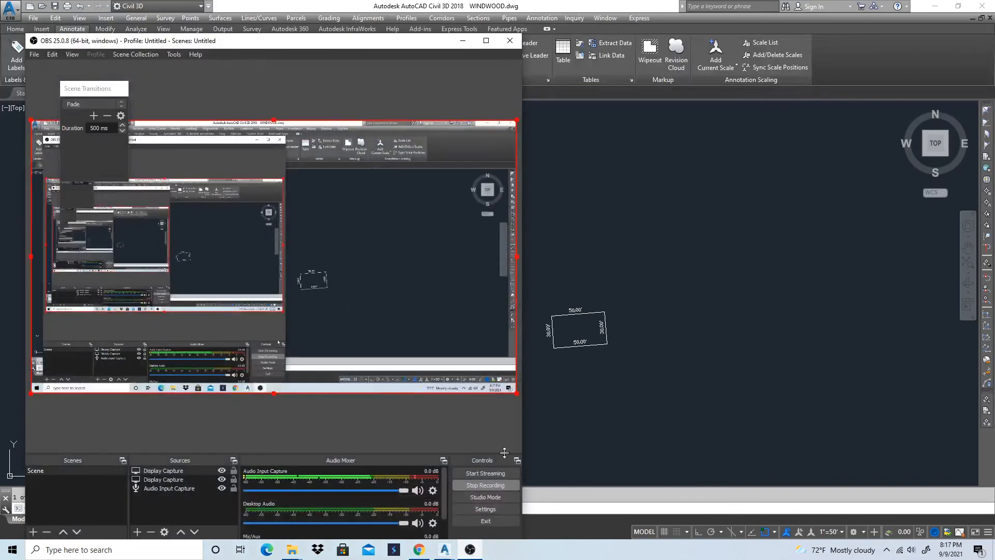